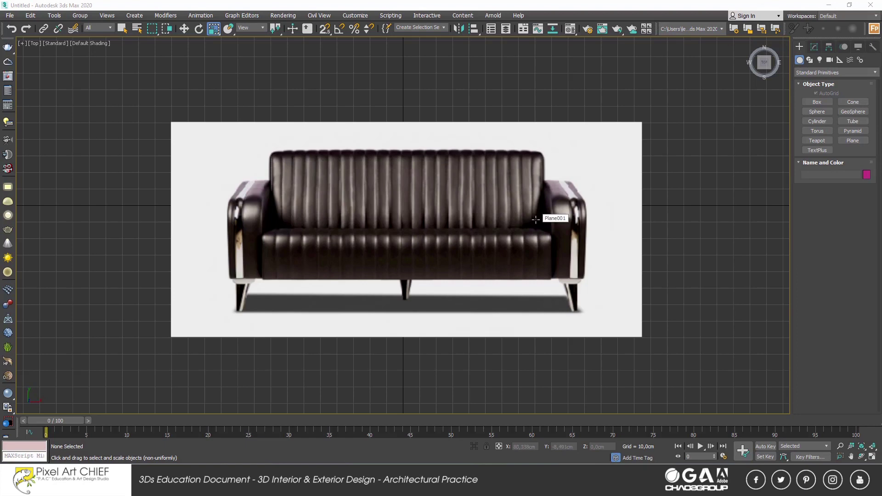
Draw a box across the sofa seat in Top view, about 175 cm wide and 28.65 cm deep
{"action": "left_click", "coordinate": [817, 102]}
{"action": "left_click", "coordinate": [816, 93]}
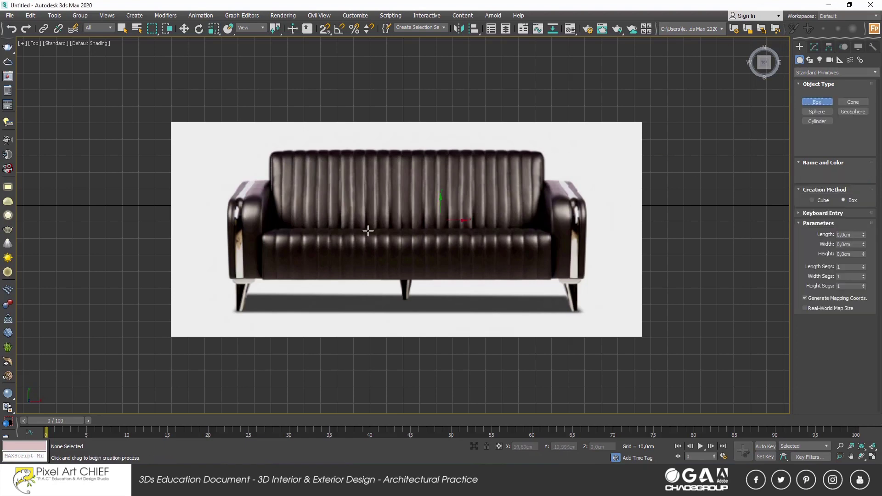
{"action": "left_click_drag", "start_coordinate": [263, 235], "coordinate": [551, 281]}
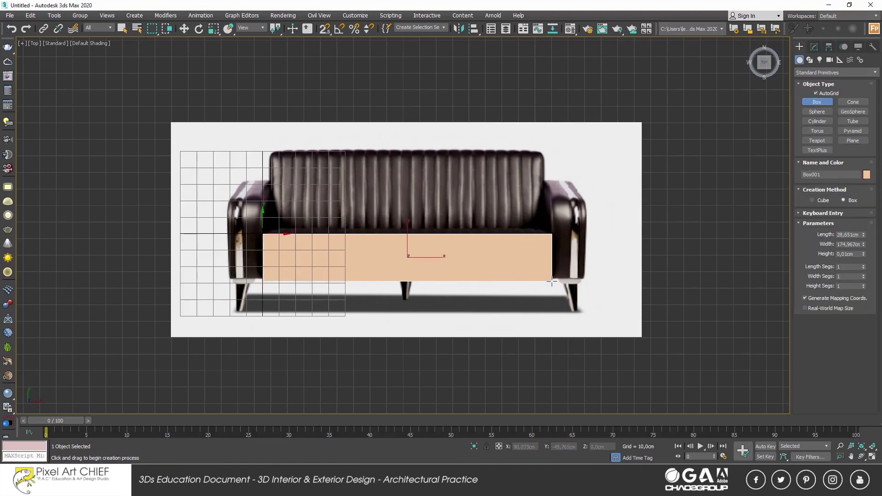
{"action": "left_click", "coordinate": [552, 282]}
{"action": "key", "text": "r"}
{"action": "key", "text": "p"}
{"action": "mouse_move", "coordinate": [510, 292]}
{"action": "middle_mouse_down", "text": "alt"}
{"action": "mouse_move", "coordinate": [509, 262]}
{"action": "mouse_move", "coordinate": [525, 248]}
{"action": "mouse_move", "coordinate": [514, 239]}
{"action": "middle_mouse_up", "text": "alt"}
Rotate the box and image upright and move the box in front of the sofa image
{"action": "key", "text": "ctrl+a"}
{"action": "key", "text": "e"}
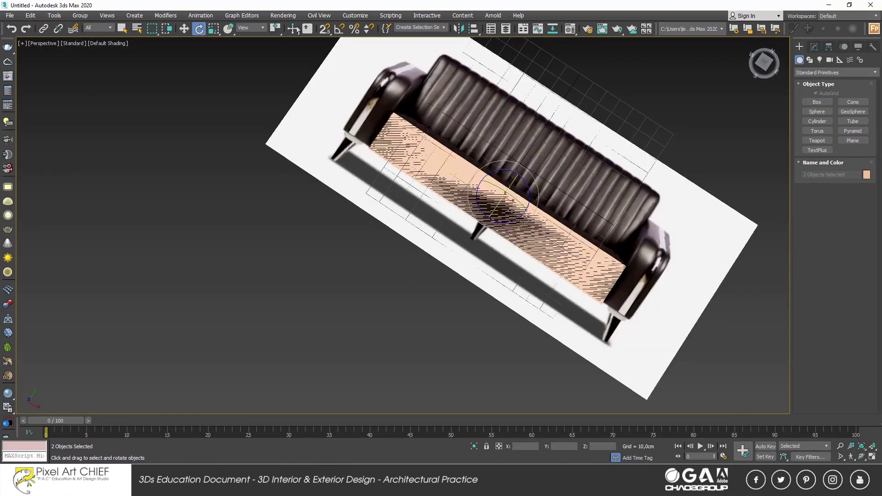
{"action": "mouse_move", "coordinate": [511, 184]}
{"action": "middle_mouse_down", "text": "alt"}
{"action": "mouse_move", "coordinate": [503, 197]}
{"action": "mouse_move", "coordinate": [473, 165]}
{"action": "mouse_move", "coordinate": [485, 205]}
{"action": "middle_mouse_up", "text": "alt"}
{"action": "key", "text": "w"}
{"action": "left_click", "coordinate": [486, 205]}
{"action": "left_click_drag", "start_coordinate": [485, 205], "coordinate": [495, 201]}
Set the box height to 55 cm in the Modify panel
{"action": "left_click", "coordinate": [814, 47]}
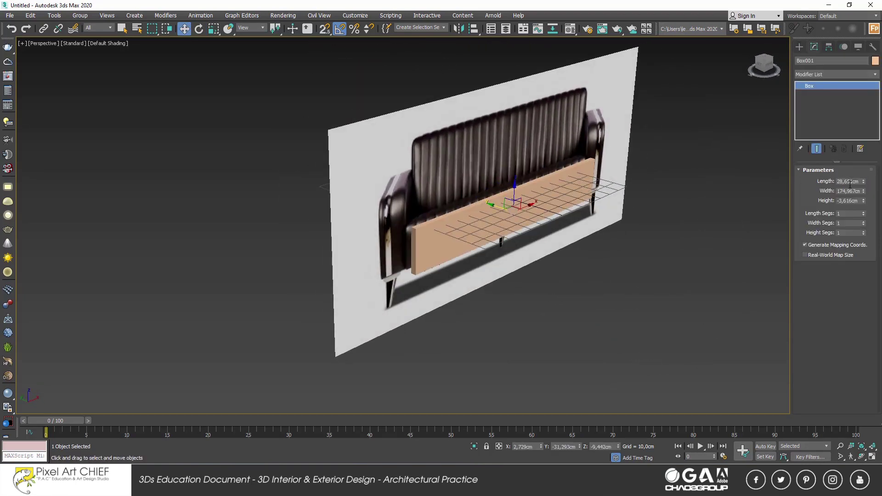
{"action": "left_click_drag", "start_coordinate": [864, 200], "coordinate": [865, 230]}
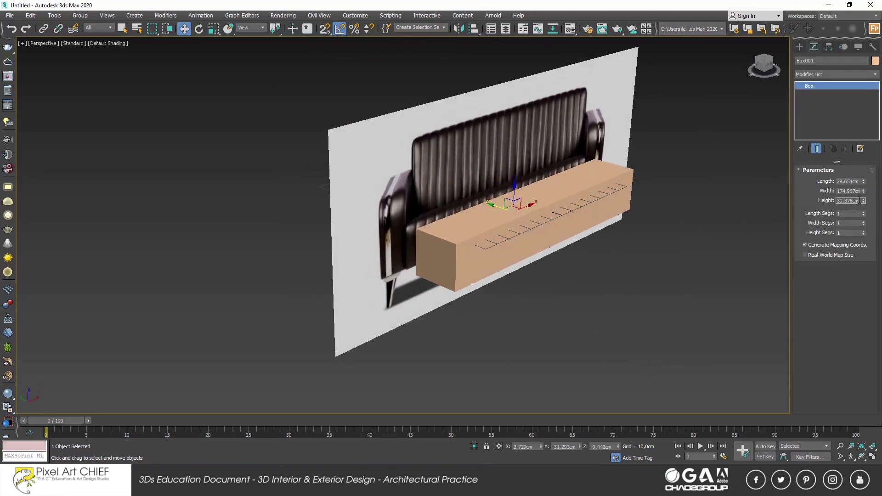
{"action": "type", "text": "0"}
{"action": "key", "text": "Return"}
{"action": "mouse_move", "coordinate": [606, 295]}
{"action": "middle_mouse_down", "text": "alt"}
{"action": "mouse_move", "coordinate": [555, 191]}
{"action": "mouse_move", "coordinate": [544, 197]}
{"action": "mouse_move", "coordinate": [879, 215]}
{"action": "middle_mouse_up", "text": "alt"}
{"action": "type", "text": "55"}
{"action": "key", "text": "Return"}
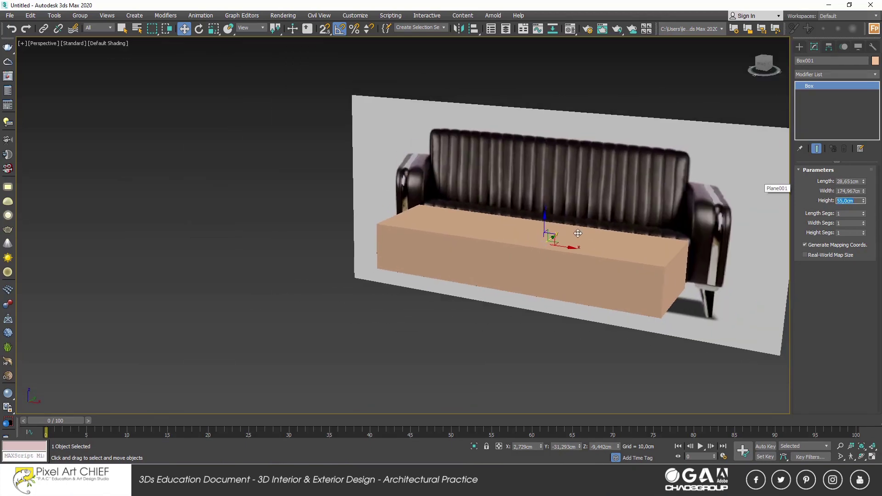
{"action": "mouse_move", "coordinate": [628, 242]}
{"action": "middle_mouse_down", "text": "alt"}
{"action": "mouse_move", "coordinate": [705, 244]}
{"action": "mouse_move", "coordinate": [450, 254]}
{"action": "middle_mouse_up", "text": "alt"}
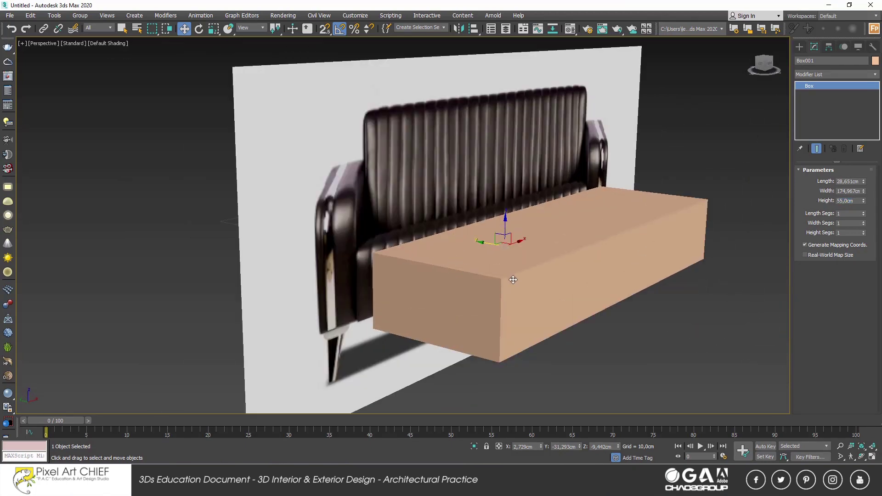
Convert the box to Editable Poly and extrude its side polygon by 5
{"action": "right_click", "coordinate": [454, 254]}
{"action": "left_click", "coordinate": [591, 370]}
{"action": "mouse_move", "coordinate": [532, 299]}
{"action": "middle_mouse_down", "text": "alt"}
{"action": "mouse_move", "coordinate": [588, 258]}
{"action": "mouse_move", "coordinate": [432, 191]}
{"action": "mouse_move", "coordinate": [459, 213]}
{"action": "mouse_move", "coordinate": [452, 245]}
{"action": "middle_mouse_up", "text": "alt"}
{"action": "key", "text": "4"}
{"action": "left_click", "coordinate": [452, 245]}
{"action": "left_click", "coordinate": [829, 313]}
{"action": "type", "text": "5"}
{"action": "key", "text": "Return"}
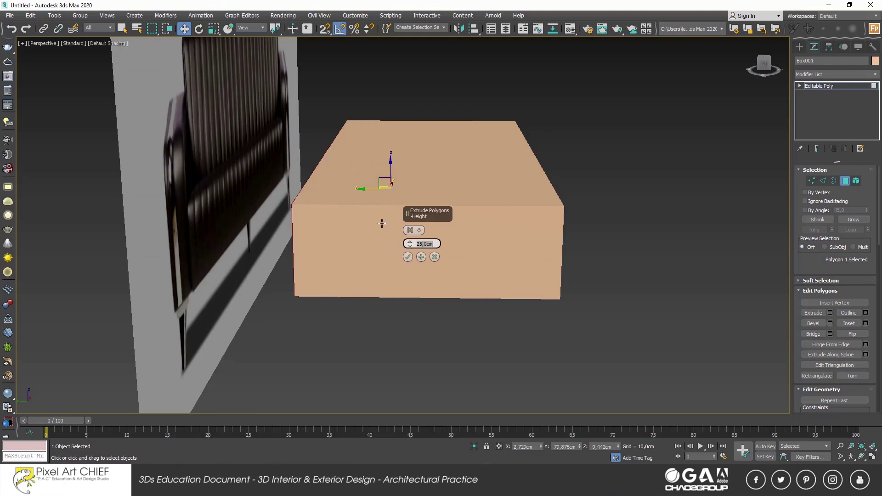
{"action": "type", "text": "5"}
Turn on edged-faces display so edges show on the shaded block
{"action": "left_click", "coordinate": [408, 257]}
{"action": "left_click", "coordinate": [111, 43]}
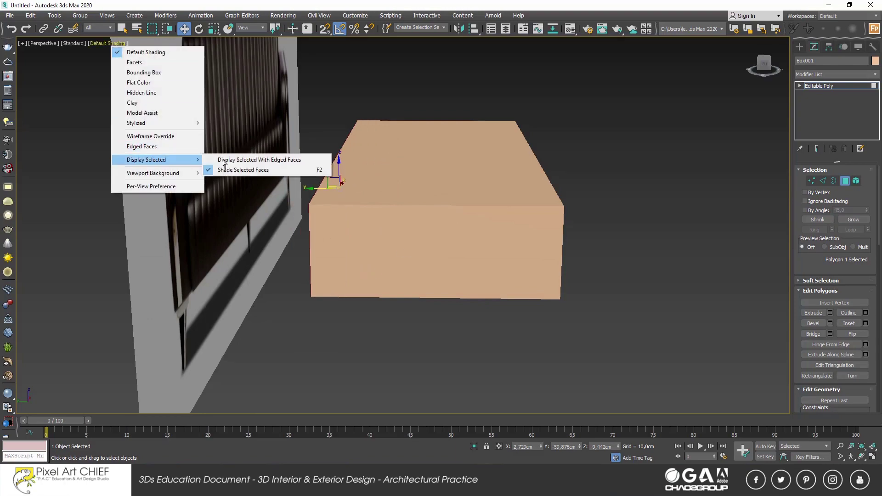
{"action": "left_click", "coordinate": [321, 166]}
{"action": "middle_click_drag", "start_coordinate": [233, 184], "coordinate": [568, 249], "text": "alt"}
{"action": "mouse_move", "coordinate": [445, 212]}
{"action": "middle_mouse_down", "text": "alt"}
{"action": "mouse_move", "coordinate": [427, 216]}
{"action": "mouse_move", "coordinate": [433, 228]}
{"action": "mouse_move", "coordinate": [407, 253]}
{"action": "mouse_move", "coordinate": [448, 231]}
{"action": "middle_mouse_up", "text": "alt"}
Extrude the back top polygon upward to the sofa's backrest height
{"action": "left_click", "coordinate": [428, 220]}
{"action": "key", "text": "shift+e"}
{"action": "left_click", "coordinate": [408, 257]}
{"action": "key", "text": "f"}
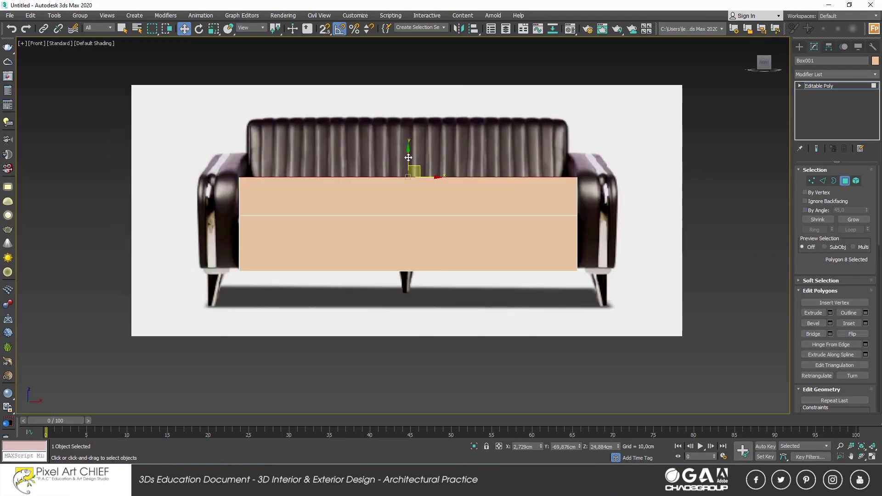
{"action": "left_click_drag", "start_coordinate": [409, 159], "coordinate": [409, 108]}
{"action": "key", "text": "p"}
{"action": "mouse_move", "coordinate": [591, 202]}
{"action": "middle_mouse_down", "text": "alt"}
{"action": "mouse_move", "coordinate": [524, 199]}
{"action": "mouse_move", "coordinate": [498, 132]}
{"action": "mouse_move", "coordinate": [524, 202]}
{"action": "middle_mouse_up", "text": "alt"}
{"action": "scroll", "coordinate": [556, 202], "scroll_direction": "down", "scroll_amount": 5}
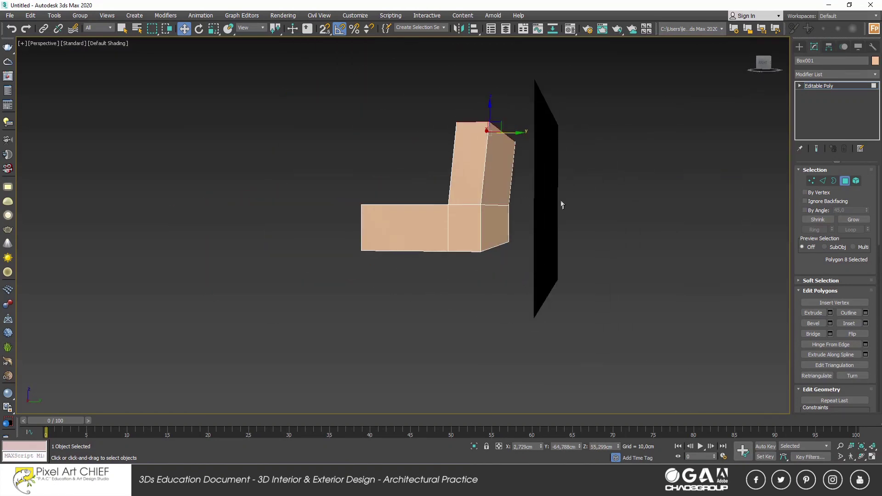
Switch to Edge mode in Front view and make the block see-through
{"action": "key", "text": "2"}
{"action": "mouse_move", "coordinate": [624, 234]}
{"action": "middle_mouse_down", "text": "alt"}
{"action": "mouse_move", "coordinate": [508, 266]}
{"action": "mouse_move", "coordinate": [510, 246]}
{"action": "mouse_move", "coordinate": [592, 247]}
{"action": "middle_mouse_up", "text": "alt"}
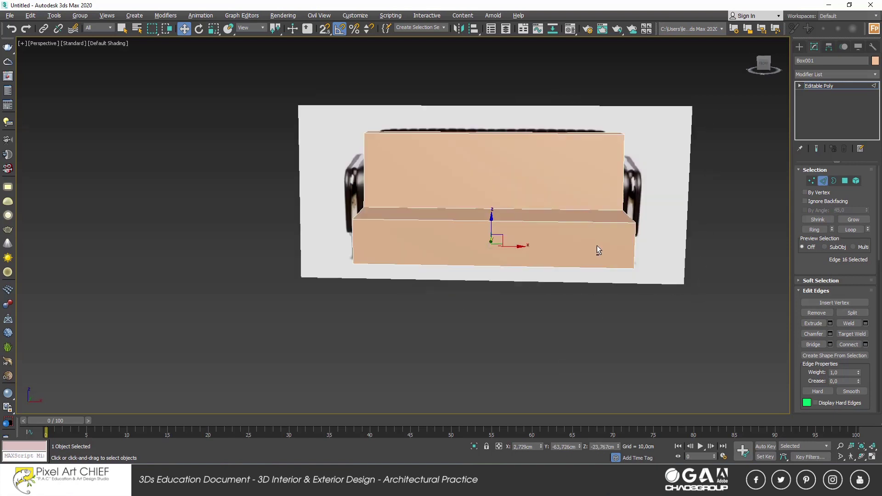
{"action": "key", "text": "f"}
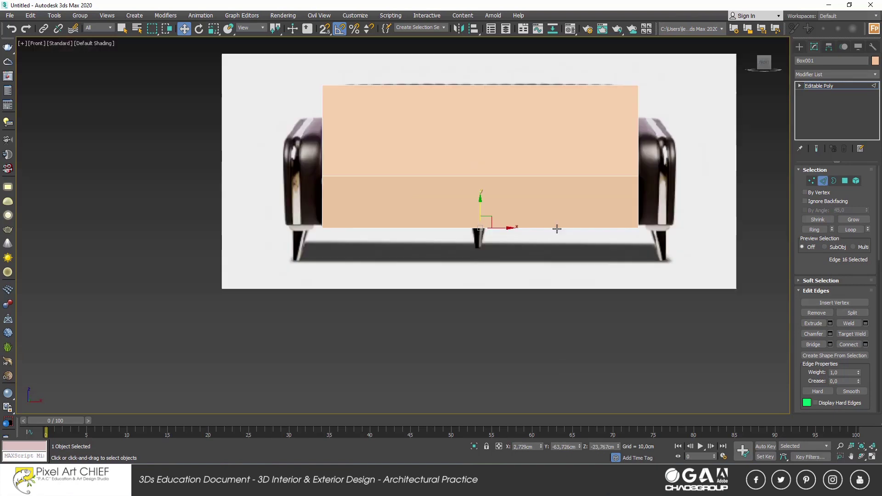
{"action": "key", "text": "alt+x"}
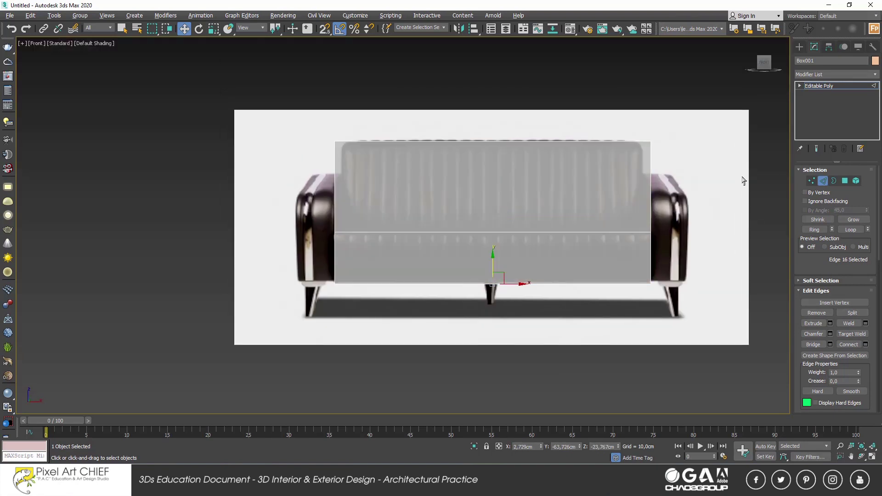
Connect the horizontal edges with 25 segments, then make the block opaque again
{"action": "left_click_drag", "start_coordinate": [533, 349], "coordinate": [532, 349]}
{"action": "left_click", "coordinate": [866, 345]}
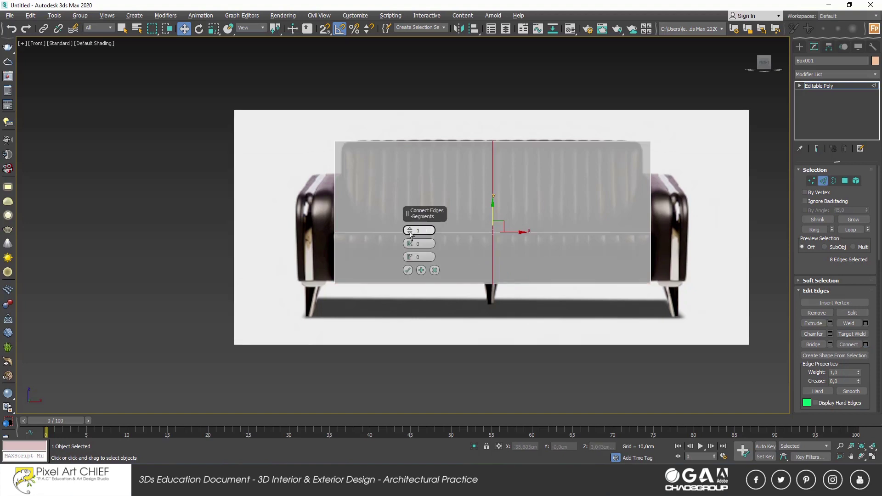
{"action": "left_click_drag", "start_coordinate": [410, 235], "coordinate": [421, 187]}
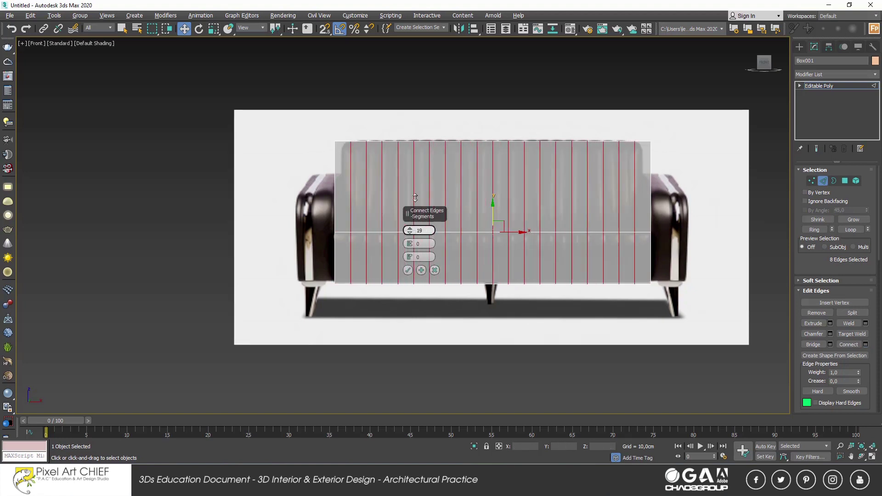
{"action": "left_click", "coordinate": [408, 270]}
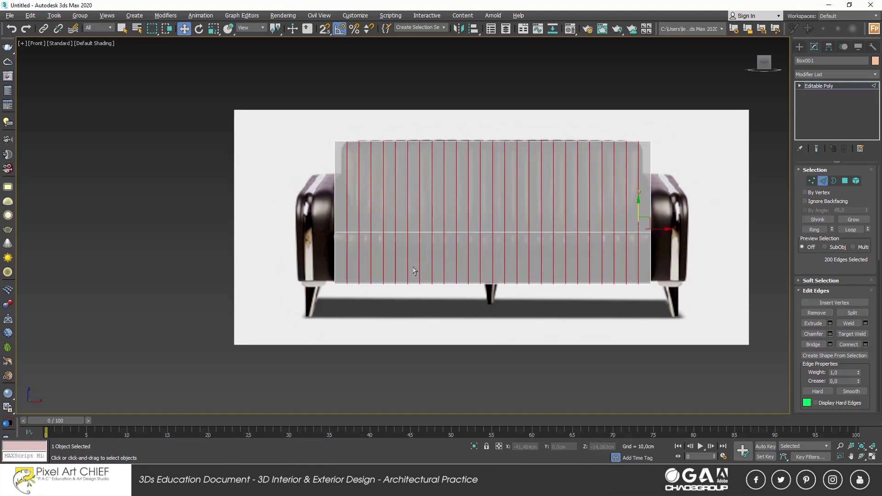
{"action": "key", "text": "p"}
{"action": "middle_click_drag", "start_coordinate": [491, 283], "coordinate": [568, 256], "text": "alt"}
{"action": "key", "text": "alt+x"}
Select the leftmost and rightmost column edges and connect one new edge in each
{"action": "scroll", "coordinate": [569, 256], "scroll_direction": "up", "scroll_amount": 3}
{"action": "scroll", "coordinate": [569, 256], "scroll_direction": "down", "scroll_amount": 3}
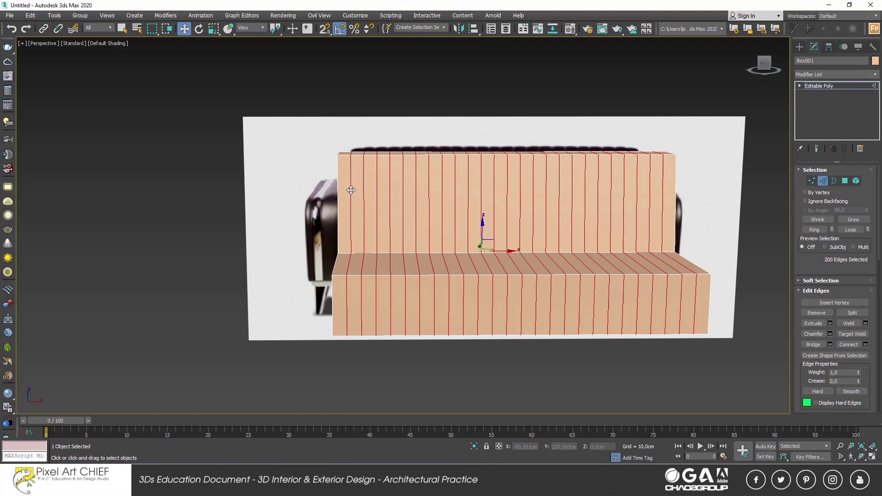
{"action": "key", "text": "u"}
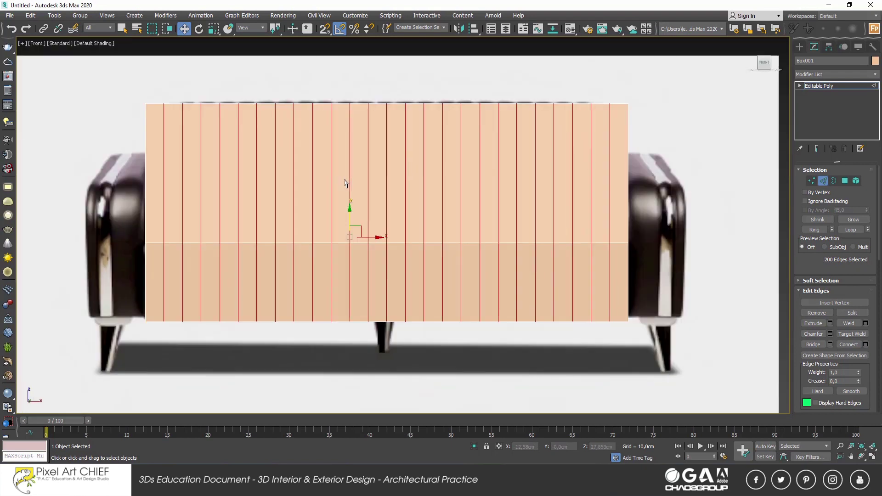
{"action": "left_click", "coordinate": [619, 103]}
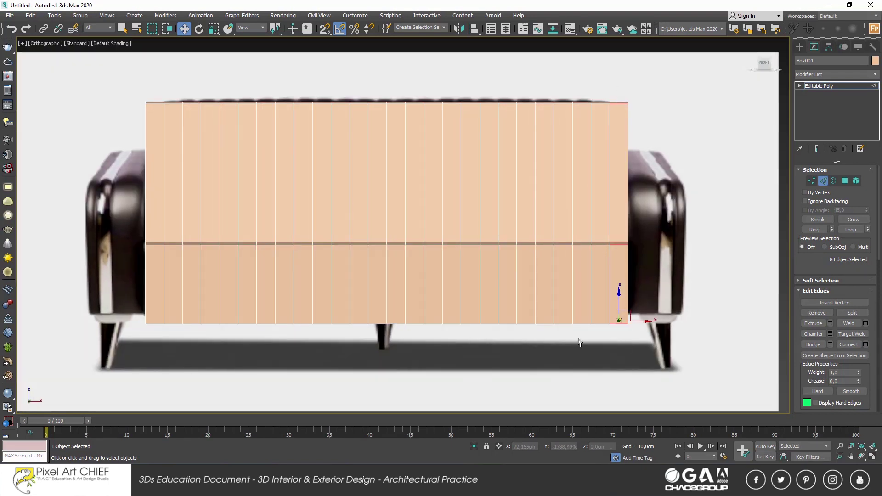
{"action": "middle_click_drag", "start_coordinate": [367, 291], "coordinate": [467, 297]}
{"action": "left_click_drag", "start_coordinate": [241, 94], "coordinate": [243, 409]}
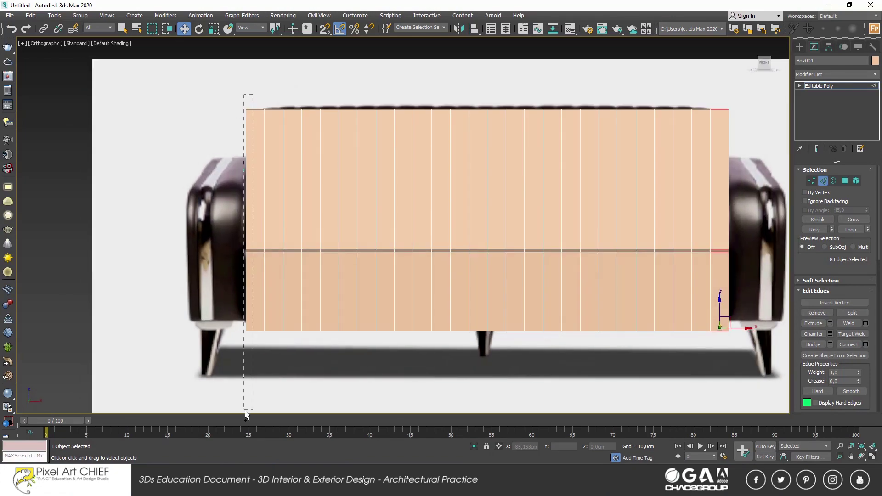
{"action": "left_click", "coordinate": [865, 344]}
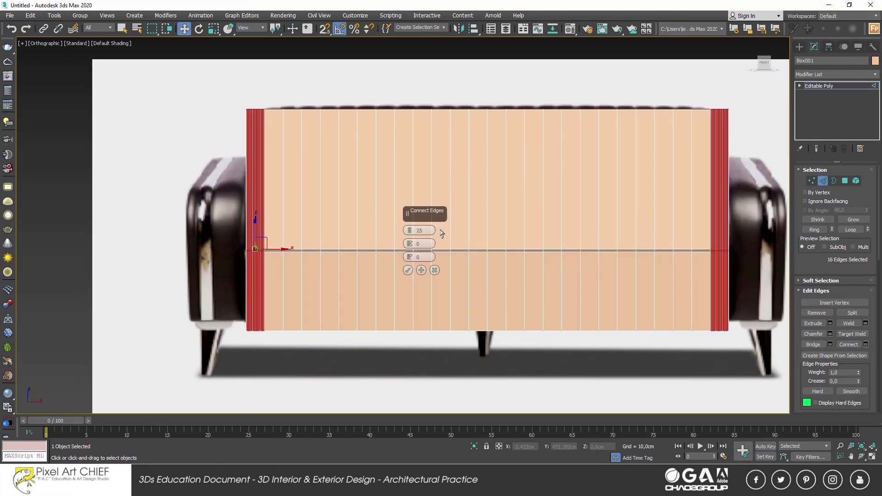
{"action": "left_click", "coordinate": [409, 272]}
Select edges along the block's ends and view the block from the side
{"action": "mouse_move", "coordinate": [388, 246]}
{"action": "middle_mouse_down", "text": "alt"}
{"action": "mouse_move", "coordinate": [363, 256]}
{"action": "mouse_move", "coordinate": [397, 258]}
{"action": "mouse_move", "coordinate": [381, 255]}
{"action": "middle_mouse_up", "text": "alt"}
{"action": "key", "text": "f"}
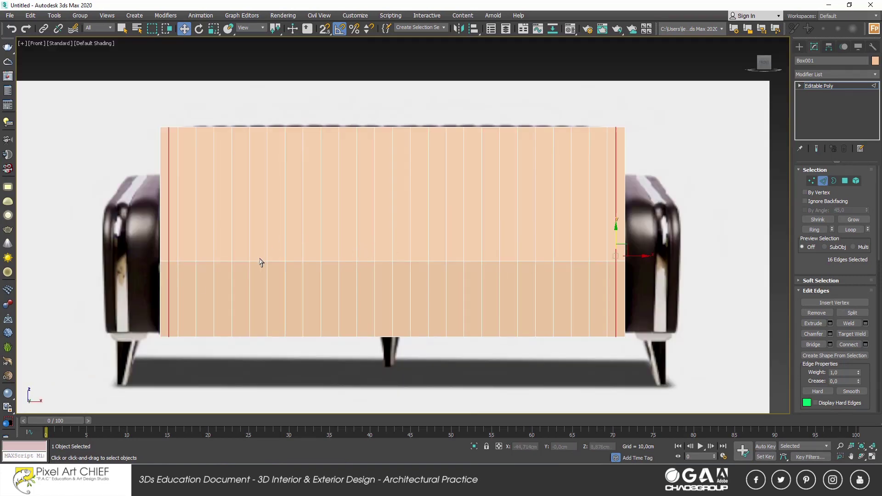
{"action": "left_click_drag", "start_coordinate": [653, 210], "coordinate": [653, 210], "text": "ctrl"}
{"action": "mouse_move", "coordinate": [653, 210]}
{"action": "middle_mouse_down", "text": "alt"}
{"action": "mouse_move", "coordinate": [616, 228]}
{"action": "mouse_move", "coordinate": [485, 187]}
{"action": "mouse_move", "coordinate": [409, 113]}
{"action": "middle_mouse_up", "text": "alt"}
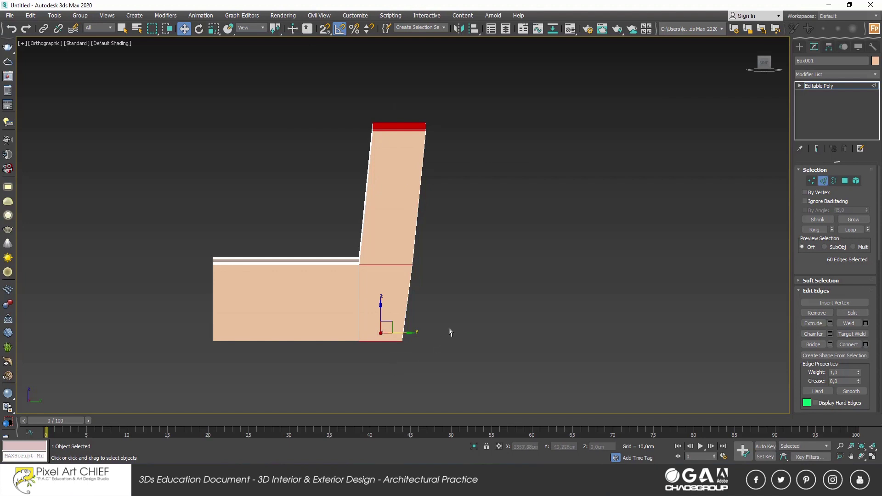
Add connecting edges along the side profile and adjust their pinch
{"action": "key", "text": "1"}
{"action": "key", "text": "z"}
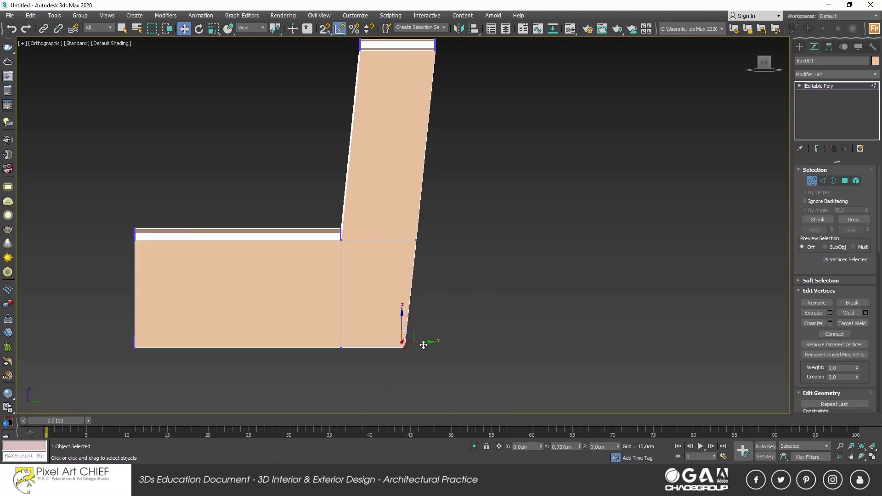
{"action": "key", "text": "shift+z"}
{"action": "key", "text": "2"}
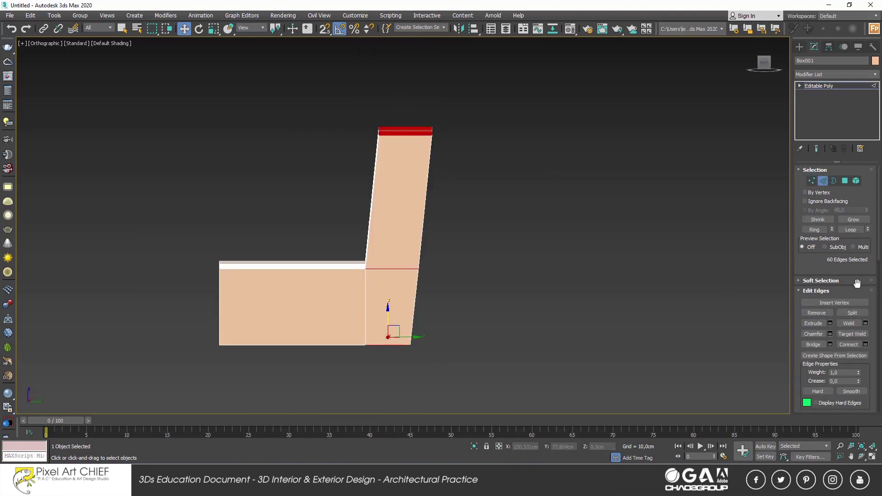
{"action": "left_click", "coordinate": [866, 345]}
{"action": "left_click_drag", "start_coordinate": [411, 233], "coordinate": [413, 211]}
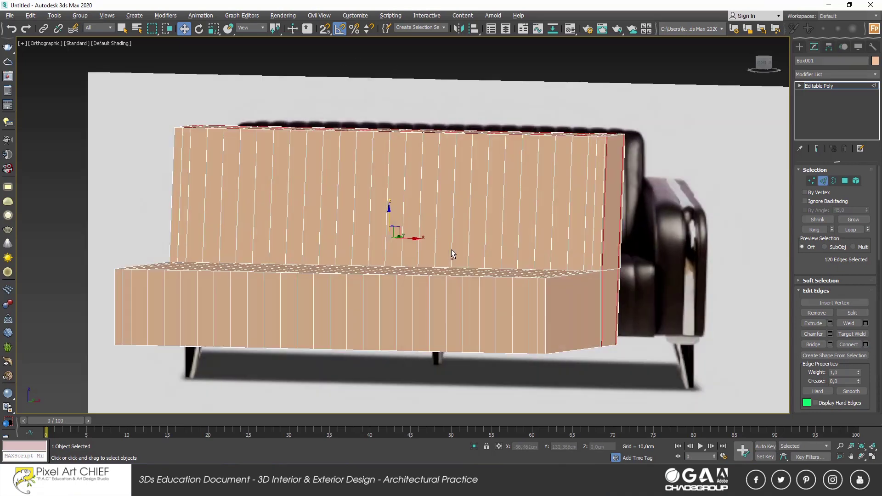
{"action": "mouse_move", "coordinate": [452, 251]}
{"action": "middle_mouse_down", "text": "alt"}
{"action": "mouse_move", "coordinate": [474, 252]}
{"action": "mouse_move", "coordinate": [487, 235]}
{"action": "mouse_move", "coordinate": [652, 212]}
{"action": "middle_mouse_up", "text": "alt"}
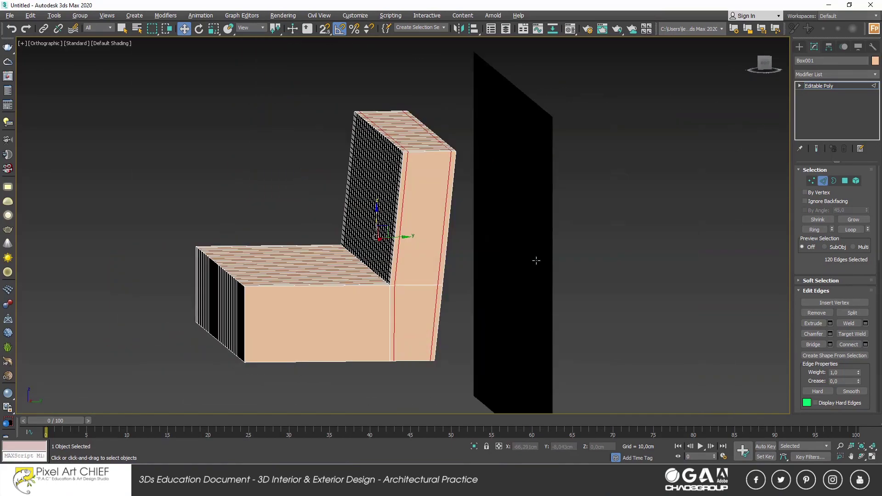
{"action": "mouse_move", "coordinate": [621, 258]}
{"action": "middle_mouse_down", "text": "alt"}
{"action": "mouse_move", "coordinate": [536, 258]}
{"action": "mouse_move", "coordinate": [607, 262]}
{"action": "mouse_move", "coordinate": [565, 289]}
{"action": "mouse_move", "coordinate": [578, 295]}
{"action": "mouse_move", "coordinate": [117, 317]}
{"action": "mouse_move", "coordinate": [625, 328]}
{"action": "middle_mouse_up", "text": "alt"}
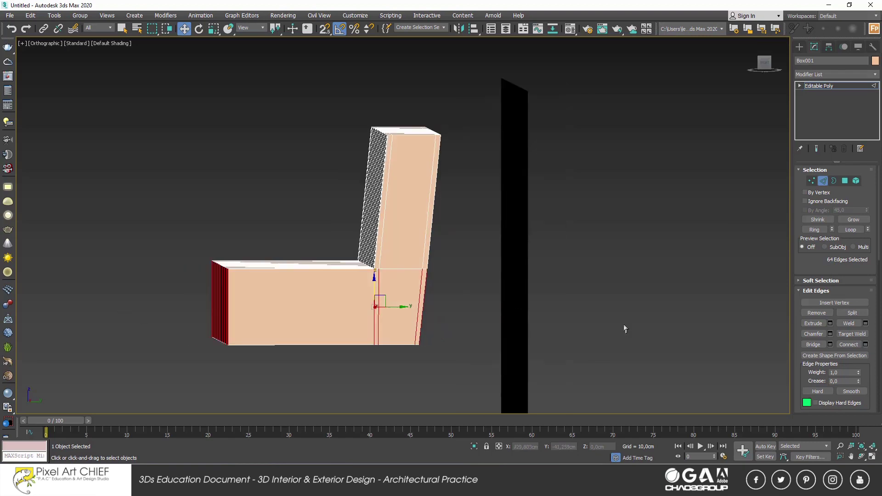
Connect the selected edges with pinch 77, sliding the new loop down near the seat bottom
{"action": "left_click", "coordinate": [866, 345]}
{"action": "left_click_drag", "start_coordinate": [409, 251], "coordinate": [404, 247]}
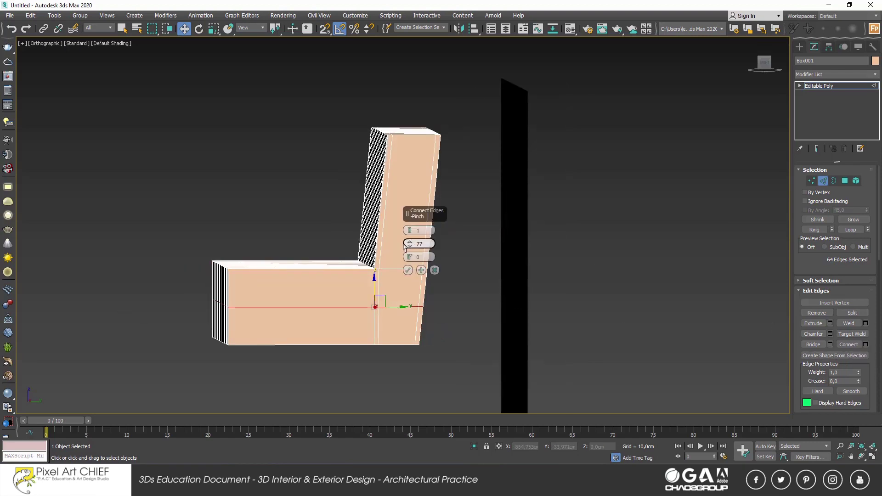
{"action": "mouse_move", "coordinate": [415, 270]}
{"action": "middle_mouse_down", "text": "alt"}
{"action": "mouse_move", "coordinate": [426, 276]}
{"action": "mouse_move", "coordinate": [410, 257]}
{"action": "middle_mouse_up", "text": "alt"}
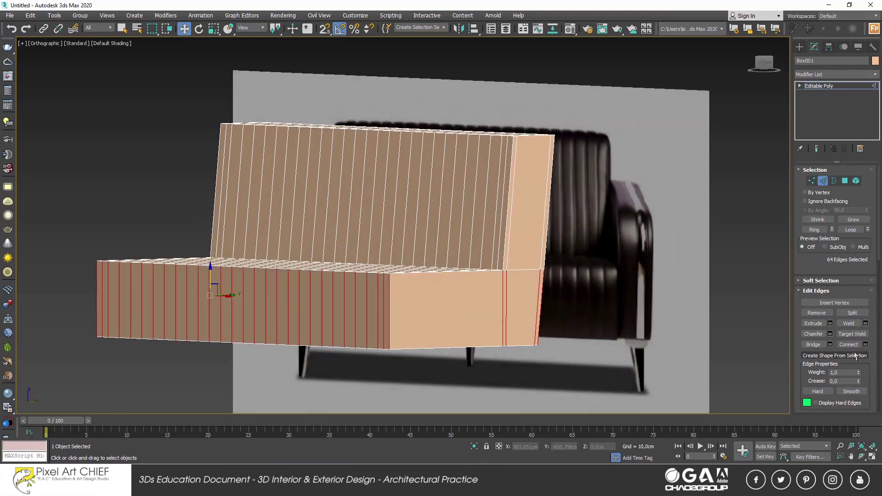
{"action": "left_click_drag", "start_coordinate": [410, 257], "coordinate": [413, 422]}
{"action": "left_click", "coordinate": [408, 270]}
{"action": "mouse_move", "coordinate": [407, 270]}
{"action": "middle_mouse_down", "text": "alt"}
{"action": "mouse_move", "coordinate": [275, 209]}
{"action": "mouse_move", "coordinate": [241, 211]}
{"action": "mouse_move", "coordinate": [250, 208]}
{"action": "middle_mouse_up", "text": "alt"}
Select the vertical edges across the backrest front and extend them into full loops
{"action": "key", "text": "f"}
{"action": "left_click", "coordinate": [347, 178]}
{"action": "left_click", "coordinate": [364, 184], "text": "ctrl"}
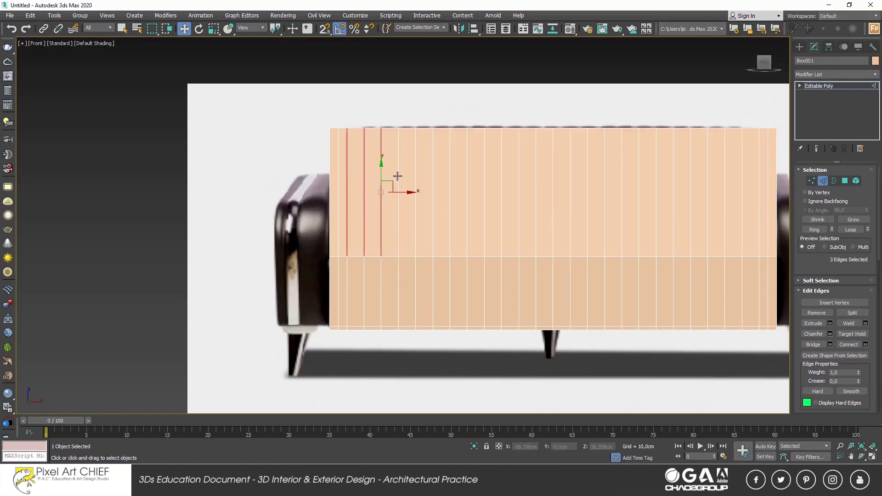
{"action": "left_click_drag", "start_coordinate": [759, 198], "coordinate": [760, 198], "text": "ctrl"}
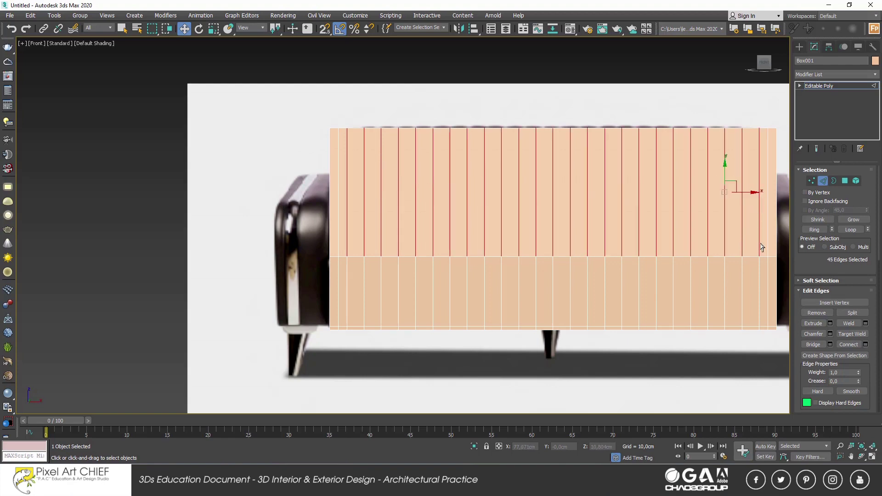
{"action": "left_click", "coordinate": [851, 229]}
{"action": "middle_click_drag", "start_coordinate": [661, 232], "coordinate": [675, 236], "text": "alt"}
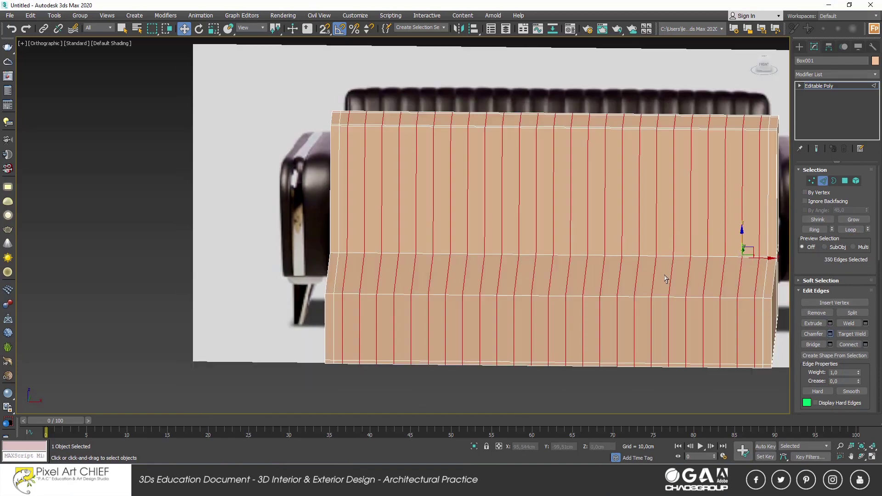
Chamfer the selected vertical edges by about 0.237 cm
{"action": "key", "text": "ctrl+shift+c"}
{"action": "scroll", "coordinate": [554, 272], "scroll_direction": "up", "scroll_amount": 3}
{"action": "left_click_drag", "start_coordinate": [410, 244], "coordinate": [410, 259]}
{"action": "left_click", "coordinate": [408, 310]}
Select the new groove edges and extend the selection with Ring
{"action": "left_click", "coordinate": [260, 162]}
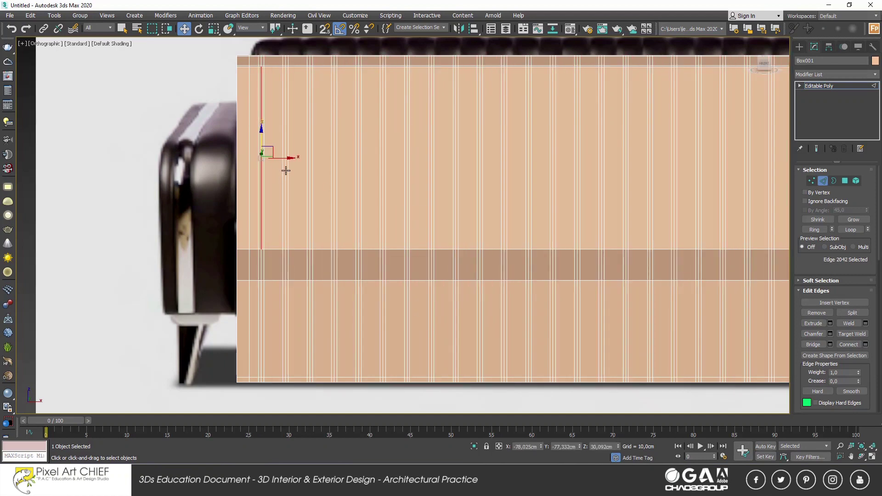
{"action": "scroll", "coordinate": [286, 173], "scroll_direction": "up", "scroll_amount": 2}
{"action": "left_click", "coordinate": [286, 173], "text": "ctrl"}
{"action": "scroll", "coordinate": [286, 173], "scroll_direction": "up", "scroll_amount": 2}
{"action": "key", "text": "alt+r"}
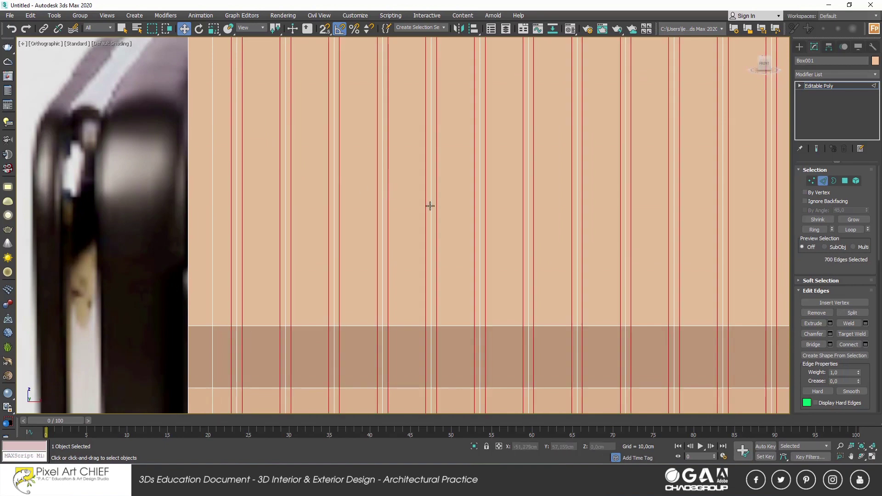
Extrude the groove edges with width 1,082 cm and height -0,827 cm
{"action": "left_click", "coordinate": [830, 323]}
{"action": "mouse_move", "coordinate": [416, 247]}
{"action": "left_mouse_down"}
{"action": "mouse_move", "coordinate": [417, 230]}
{"action": "mouse_move", "coordinate": [409, 248]}
{"action": "left_mouse_up"}
{"action": "scroll", "coordinate": [343, 231], "scroll_direction": "down", "scroll_amount": 3}
{"action": "middle_click_drag", "start_coordinate": [344, 231], "coordinate": [270, 234]}
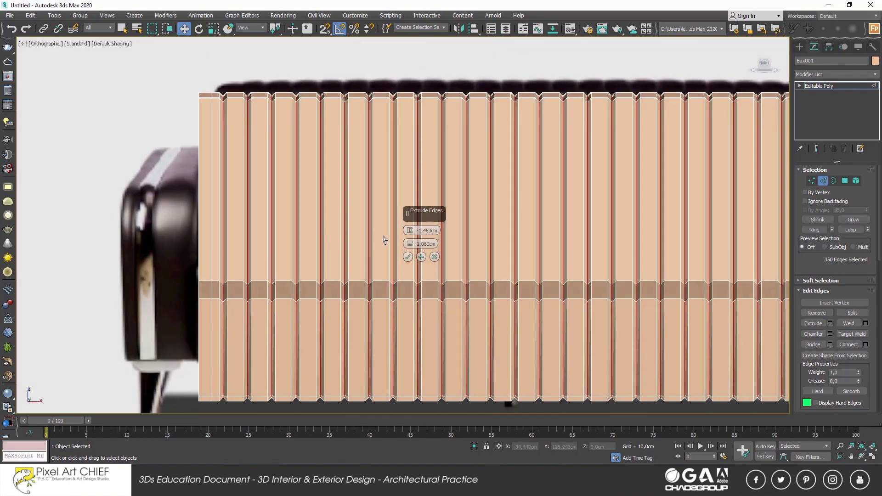
{"action": "left_click_drag", "start_coordinate": [409, 231], "coordinate": [410, 246]}
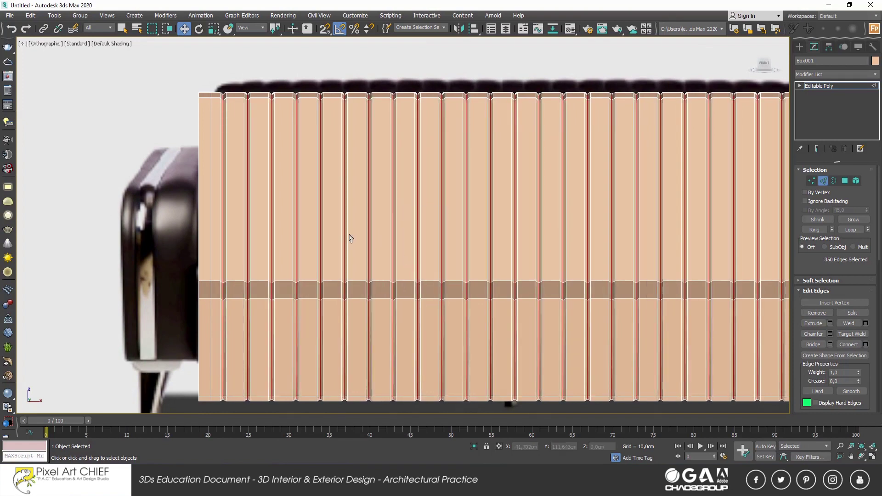
{"action": "scroll", "coordinate": [798, 276], "scroll_direction": "down", "scroll_amount": 5}
{"action": "scroll", "coordinate": [797, 276], "scroll_direction": "down", "scroll_amount": 5}
Preview the tufting with NURMS smoothing, then turn it off and return to Edge mode
{"action": "left_click", "coordinate": [806, 317]}
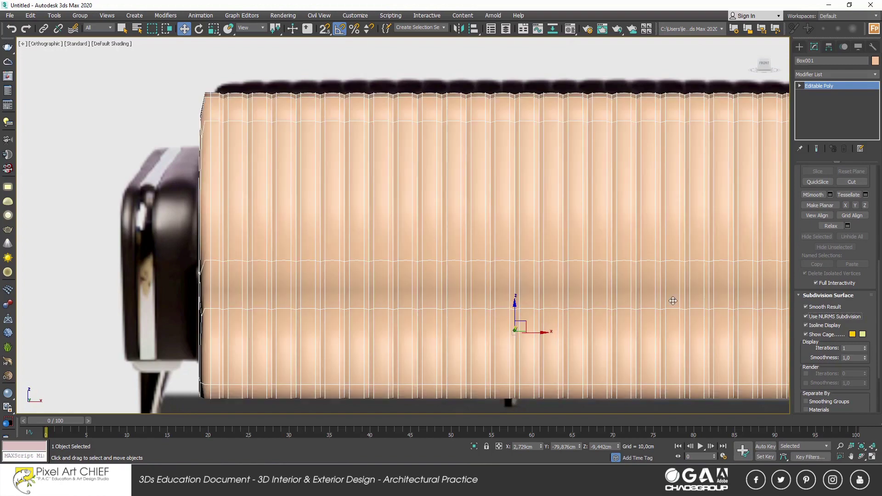
{"action": "scroll", "coordinate": [565, 278], "scroll_direction": "down", "scroll_amount": 4}
{"action": "middle_click_drag", "start_coordinate": [565, 278], "coordinate": [708, 299], "text": "alt"}
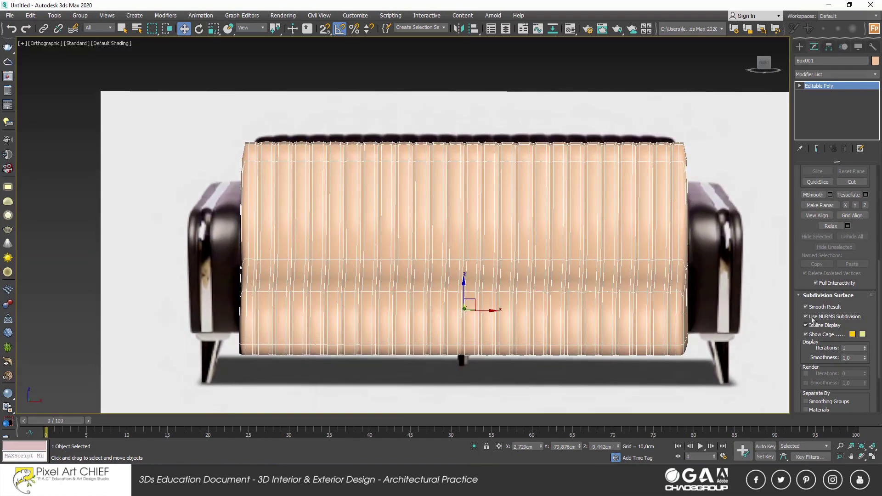
{"action": "left_click", "coordinate": [805, 316]}
{"action": "middle_click_drag", "start_coordinate": [505, 276], "coordinate": [581, 311], "text": "alt"}
{"action": "key", "text": "2"}
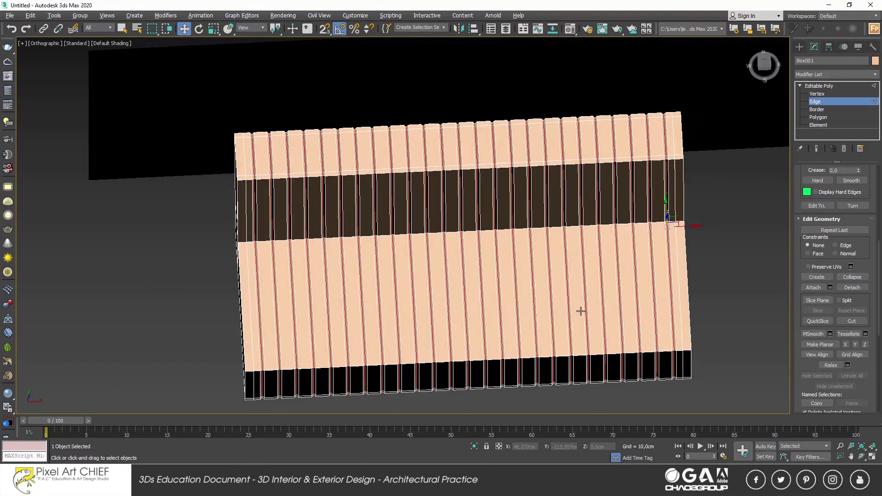
{"action": "key", "text": "shift+z"}
{"action": "scroll", "coordinate": [864, 415], "scroll_direction": "up", "scroll_amount": 2}
{"action": "scroll", "coordinate": [865, 416], "scroll_direction": "up", "scroll_amount": 2}
Connect the vertical edges with a new horizontal loop at Slide -97 along the seat top
{"action": "scroll", "coordinate": [865, 416], "scroll_direction": "up", "scroll_amount": 2}
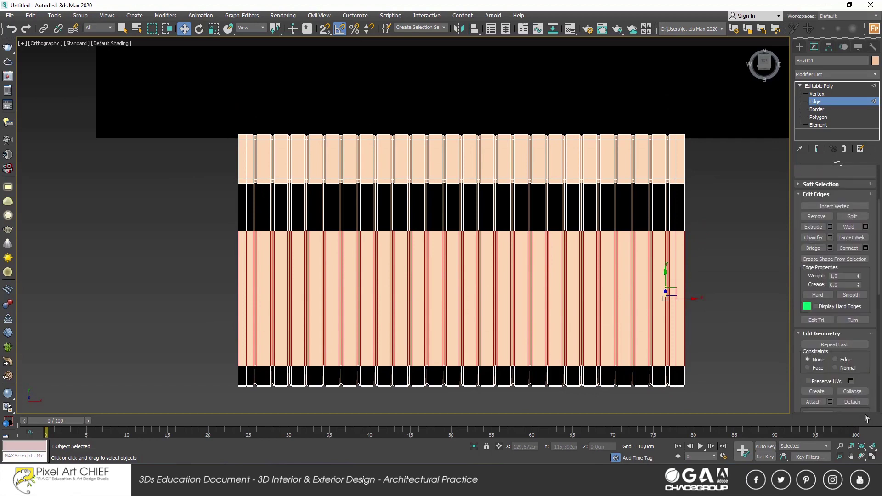
{"action": "left_click", "coordinate": [865, 248]}
{"action": "left_click_drag", "start_coordinate": [410, 257], "coordinate": [408, 273]}
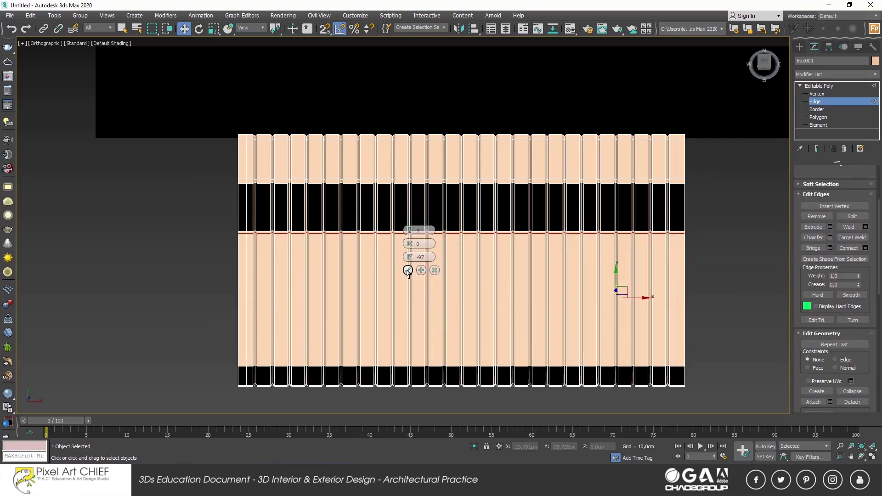
{"action": "left_click", "coordinate": [408, 270]}
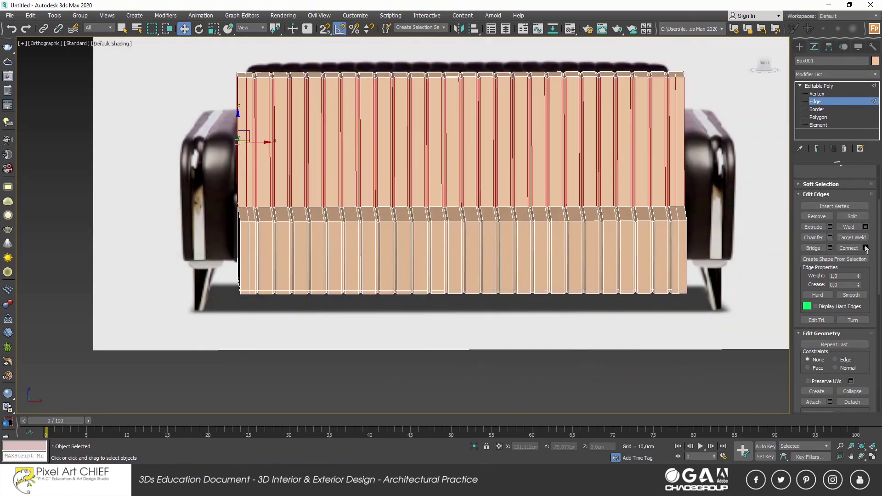
{"action": "left_click", "coordinate": [865, 247]}
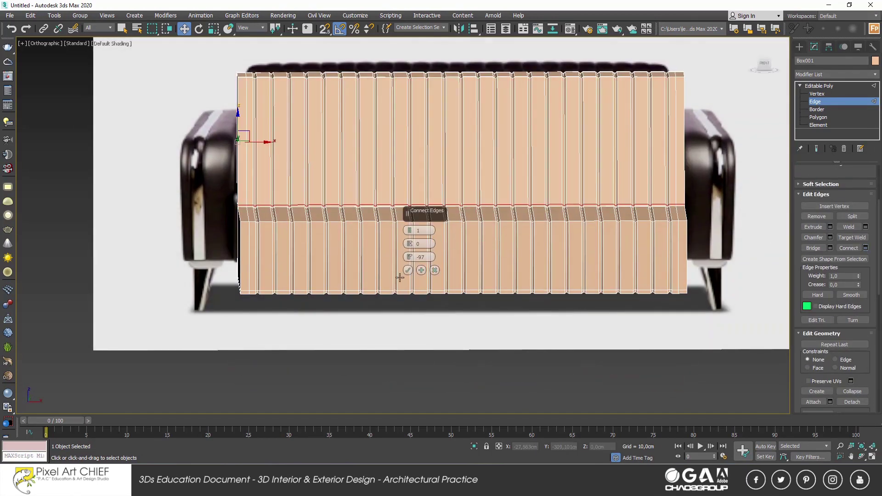
{"action": "left_click", "coordinate": [409, 256]}
Enable Use NURMS Subdivision, exit Edge mode and select the reference image plane
{"action": "middle_click_drag", "start_coordinate": [442, 264], "coordinate": [409, 335]}
{"action": "scroll", "coordinate": [808, 191], "scroll_direction": "down", "scroll_amount": 5}
{"action": "scroll", "coordinate": [807, 191], "scroll_direction": "down", "scroll_amount": 5}
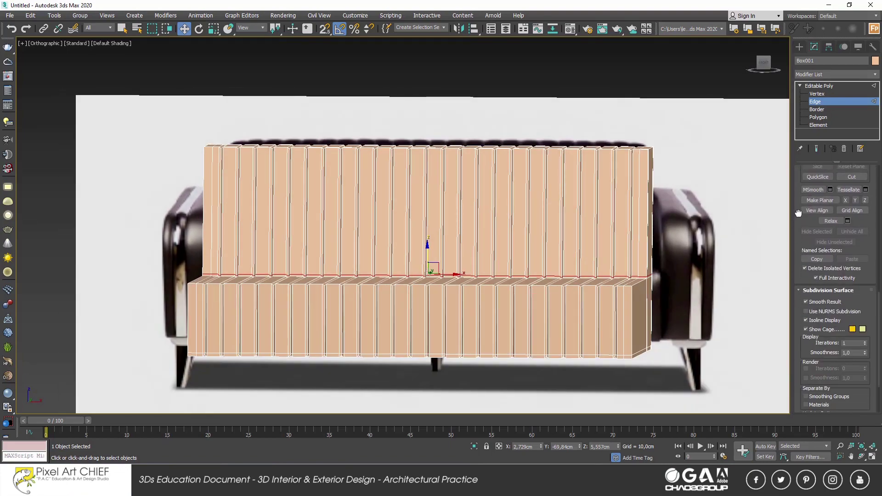
{"action": "left_click", "coordinate": [807, 306]}
{"action": "left_click", "coordinate": [822, 101]}
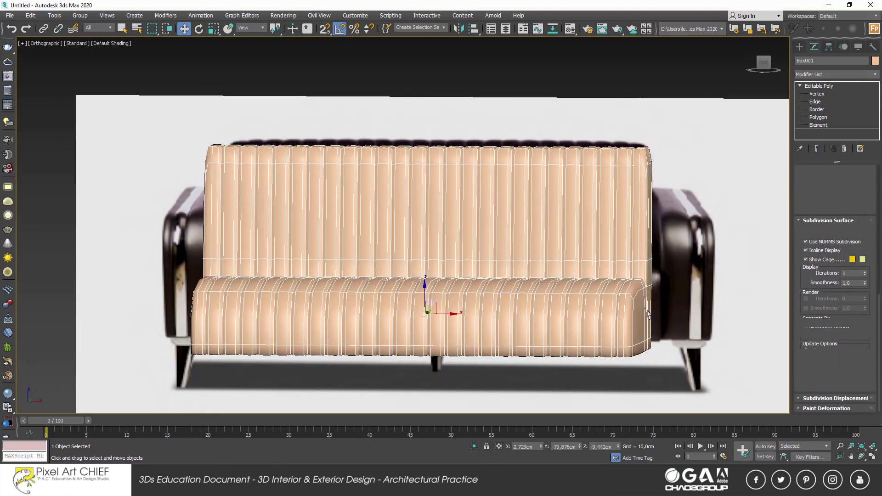
{"action": "left_click", "coordinate": [648, 314]}
{"action": "middle_click_drag", "start_coordinate": [648, 315], "coordinate": [206, 327], "text": "alt"}
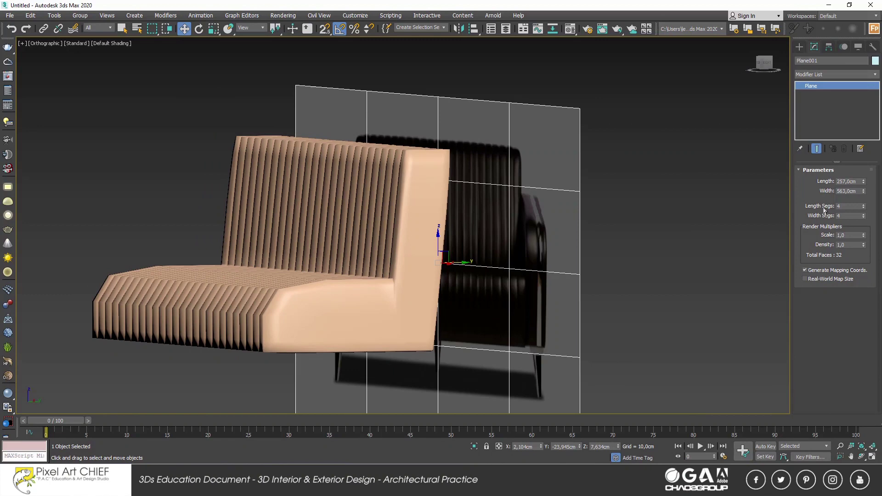
In side view, select the seat's bottom edge and connect a support loop at Slide -97
{"action": "key", "text": "ctrl+z"}
{"action": "scroll", "coordinate": [807, 354], "scroll_direction": "down", "scroll_amount": 5}
{"action": "middle_click_drag", "start_coordinate": [414, 257], "coordinate": [288, 412], "text": "alt"}
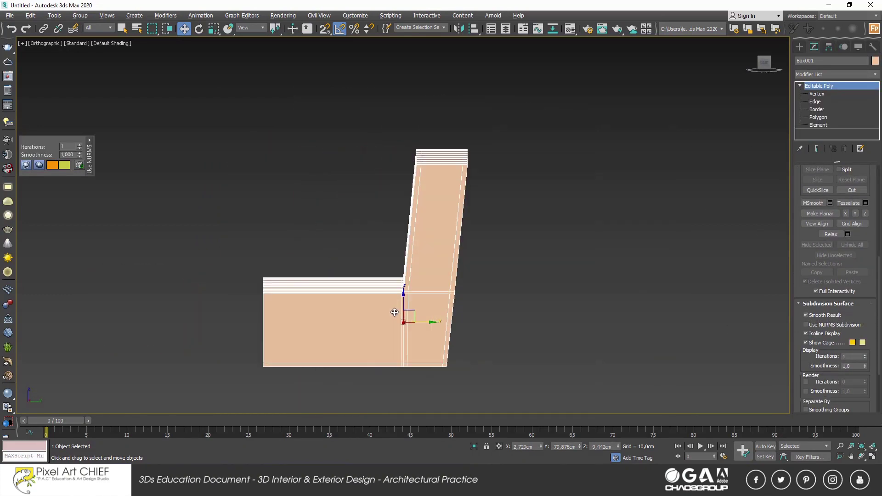
{"action": "key", "text": "2"}
{"action": "left_click", "coordinate": [331, 358]}
{"action": "scroll", "coordinate": [855, 237], "scroll_direction": "down", "scroll_amount": 2}
{"action": "scroll", "coordinate": [858, 234], "scroll_direction": "up", "scroll_amount": 5}
{"action": "scroll", "coordinate": [860, 269], "scroll_direction": "up", "scroll_amount": 3}
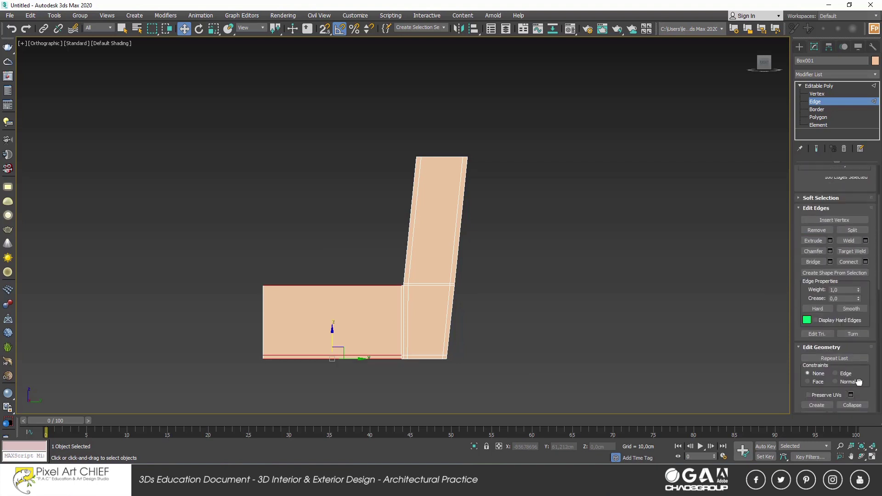
{"action": "left_click", "coordinate": [865, 264]}
{"action": "left_click_drag", "start_coordinate": [409, 257], "coordinate": [408, 261]}
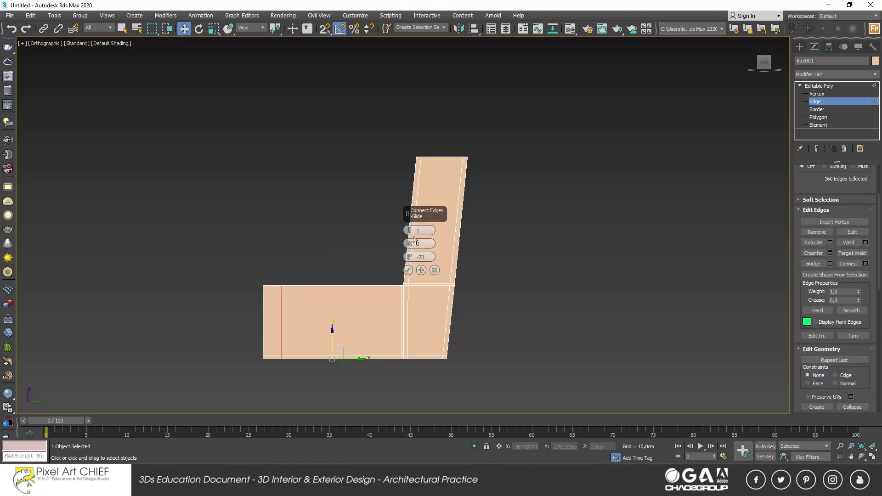
{"action": "left_click", "coordinate": [408, 271]}
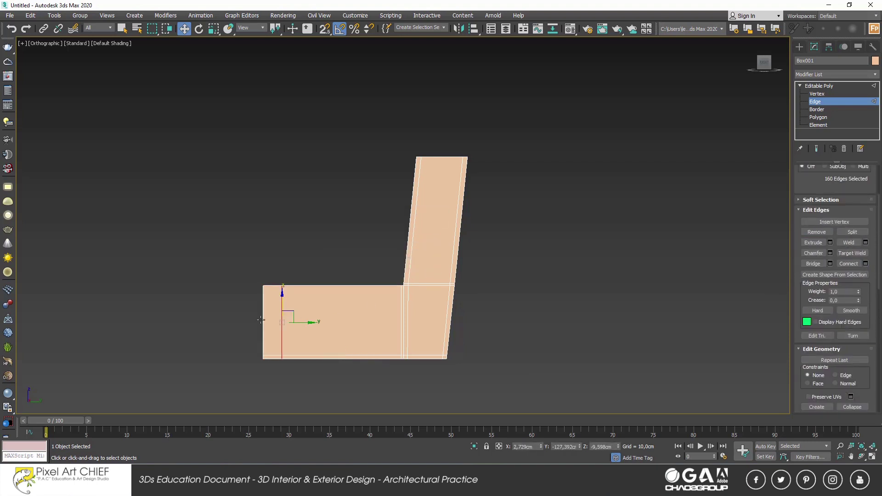
Add a second connecting loop at Slide -73 and toggle NURMS smoothing to check the corners
{"action": "left_click", "coordinate": [866, 264]}
{"action": "left_click", "coordinate": [408, 270]}
{"action": "scroll", "coordinate": [835, 275], "scroll_direction": "down", "scroll_amount": 3}
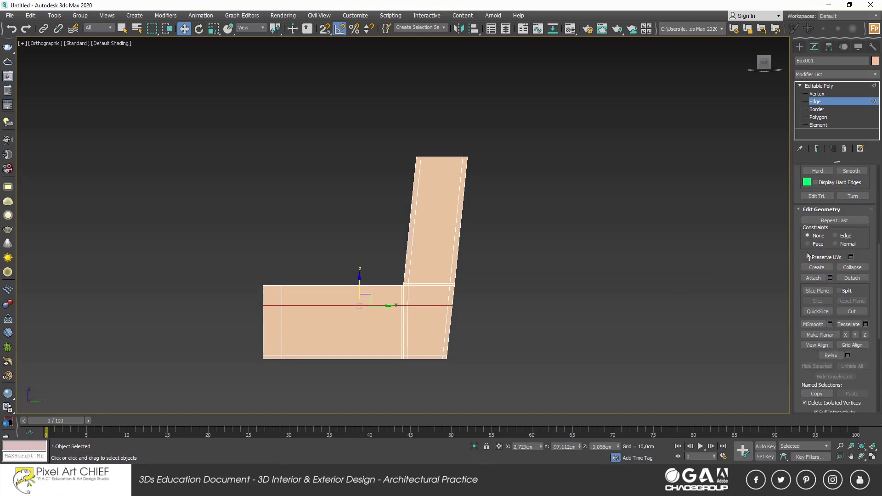
{"action": "scroll", "coordinate": [835, 275], "scroll_direction": "down", "scroll_amount": 3}
{"action": "left_click", "coordinate": [805, 386]}
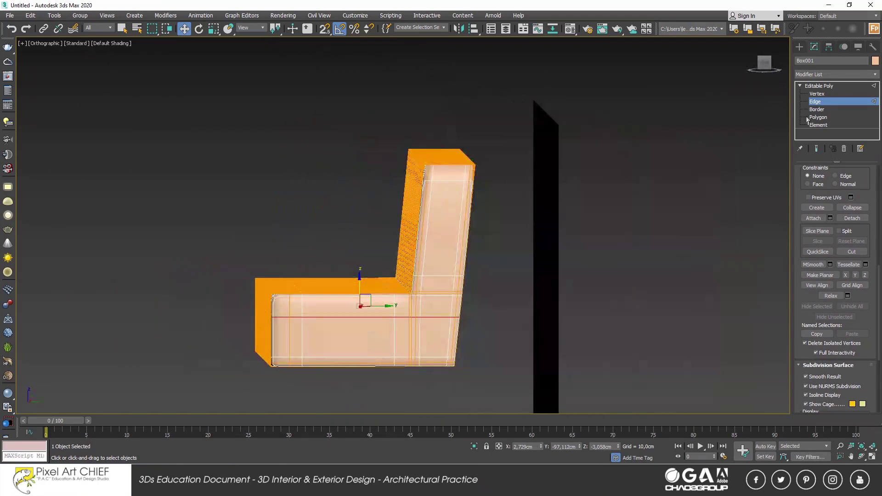
{"action": "left_click", "coordinate": [807, 386]}
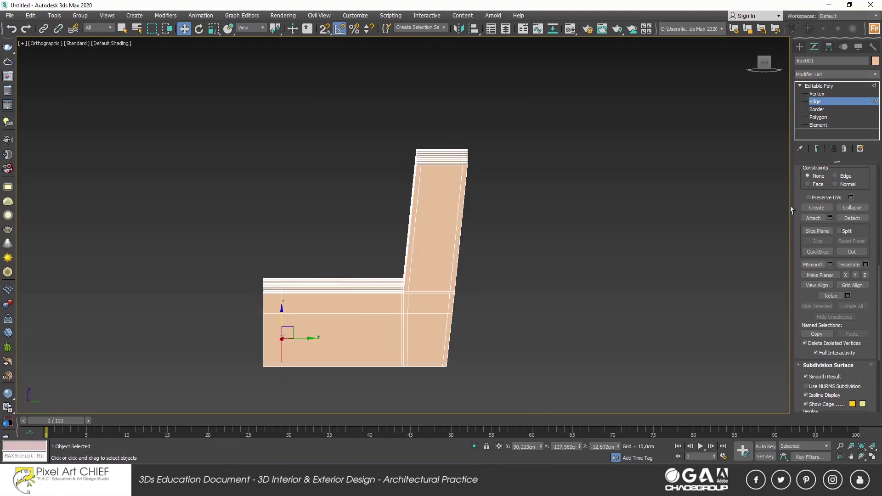
{"action": "left_click_drag", "start_coordinate": [791, 210], "coordinate": [708, 205]}
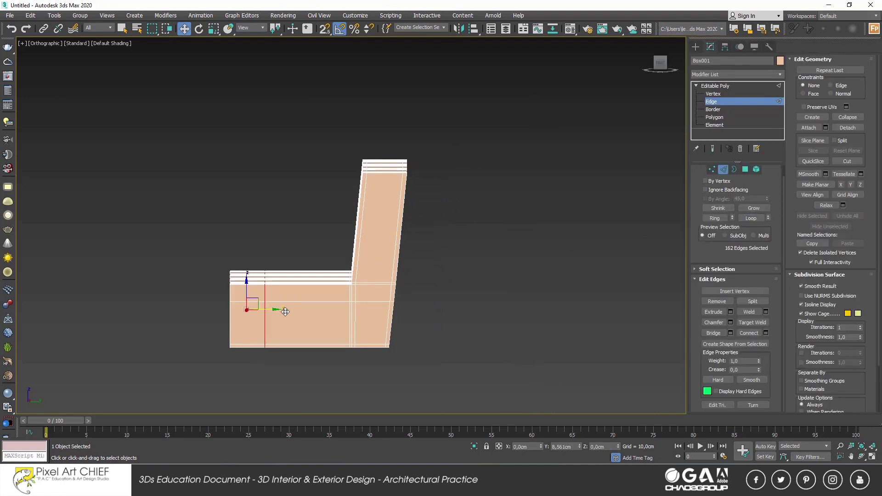
{"action": "left_click", "coordinate": [807, 298]}
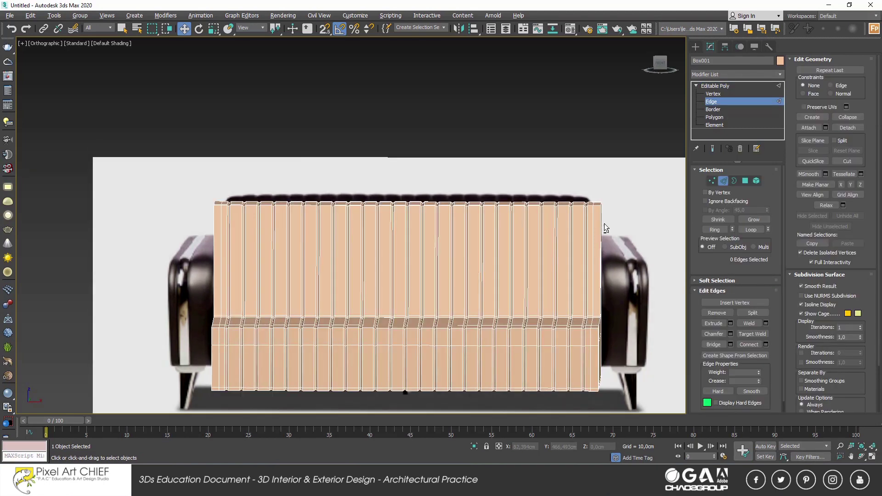
Connect the backrest's vertical edges with a new loop slid to -62
{"action": "left_click_drag", "start_coordinate": [29, 250], "coordinate": [29, 249]}
{"action": "key", "text": "ctrl+shift+e"}
{"action": "left_click_drag", "start_coordinate": [358, 257], "coordinate": [352, 310]}
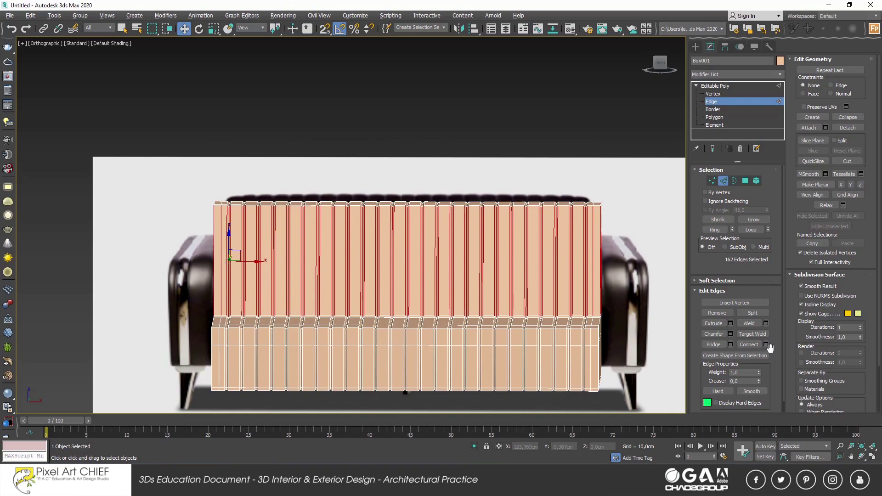
{"action": "left_click", "coordinate": [356, 270]}
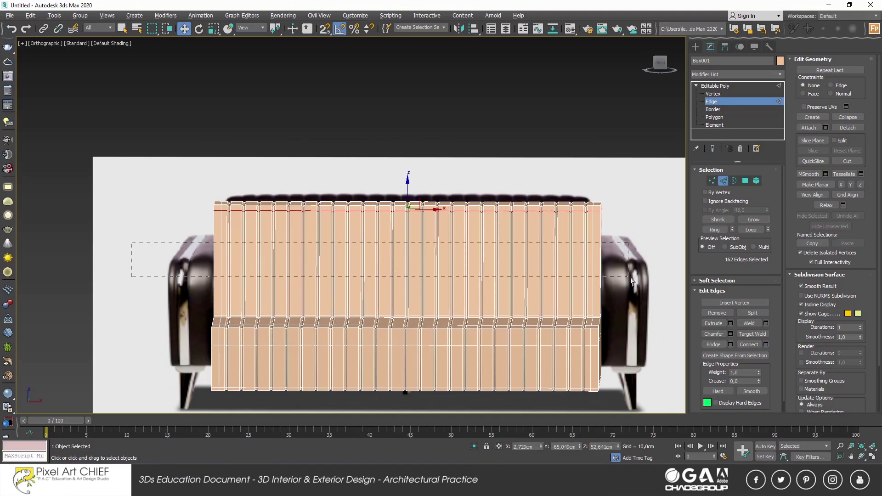
Connect the upper backrest edges with one horizontal loop and move it lower
{"action": "left_click_drag", "start_coordinate": [74, 243], "coordinate": [239, 276]}
{"action": "left_click", "coordinate": [765, 344]}
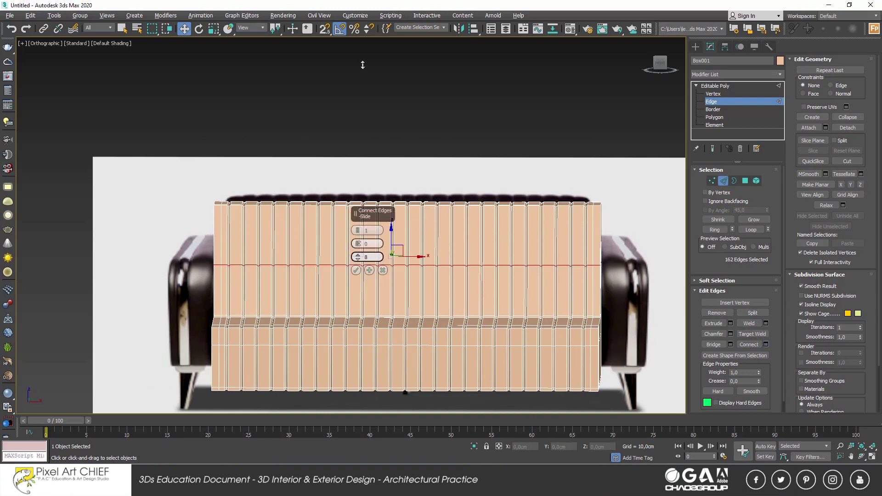
{"action": "left_click", "coordinate": [356, 269]}
{"action": "middle_click_drag", "start_coordinate": [356, 269], "coordinate": [461, 324], "text": "alt"}
{"action": "left_click_drag", "start_coordinate": [473, 329], "coordinate": [439, 275]}
{"action": "mouse_move", "coordinate": [396, 260]}
{"action": "middle_mouse_down", "text": "alt"}
{"action": "mouse_move", "coordinate": [402, 295]}
{"action": "mouse_move", "coordinate": [395, 271]}
{"action": "mouse_move", "coordinate": [333, 247]}
{"action": "mouse_move", "coordinate": [345, 244]}
{"action": "mouse_move", "coordinate": [351, 257]}
{"action": "middle_mouse_up", "text": "alt"}
{"action": "scroll", "coordinate": [395, 271], "scroll_direction": "up", "scroll_amount": 5}
{"action": "scroll", "coordinate": [344, 243], "scroll_direction": "down", "scroll_amount": 5}
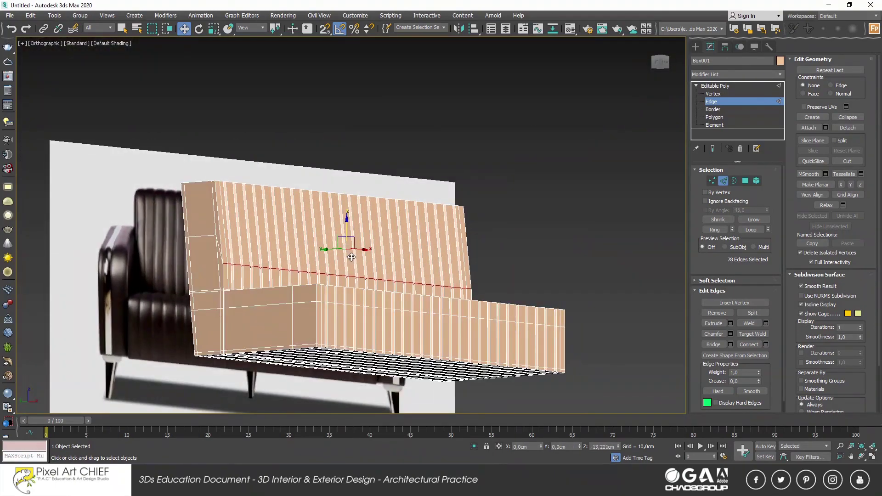
{"action": "left_click_drag", "start_coordinate": [352, 257], "coordinate": [353, 289]}
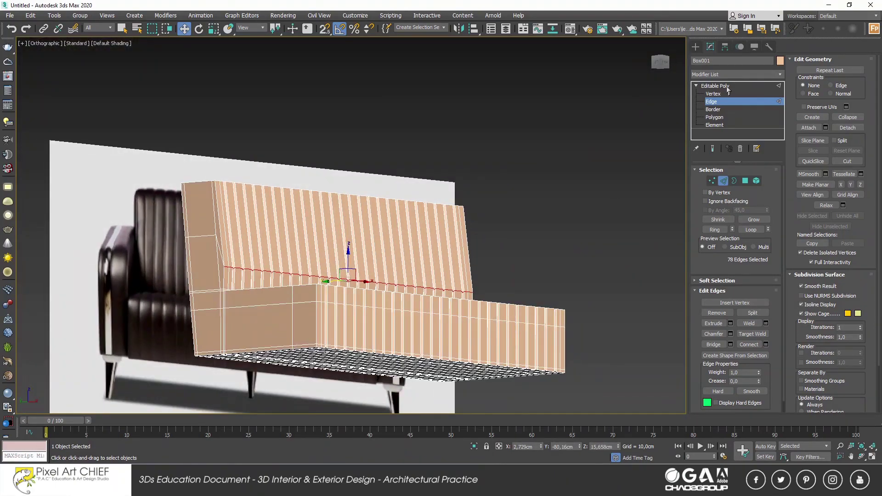
Enable the NURMS smoothed preview and clear the edge selection on the sofa body
{"action": "left_click", "coordinate": [802, 296]}
{"action": "mouse_move", "coordinate": [528, 275]}
{"action": "middle_mouse_down", "text": "alt"}
{"action": "mouse_move", "coordinate": [420, 245]}
{"action": "mouse_move", "coordinate": [326, 256]}
{"action": "middle_mouse_up", "text": "alt"}
{"action": "key", "text": "ctrl+d"}
{"action": "left_click", "coordinate": [302, 268]}
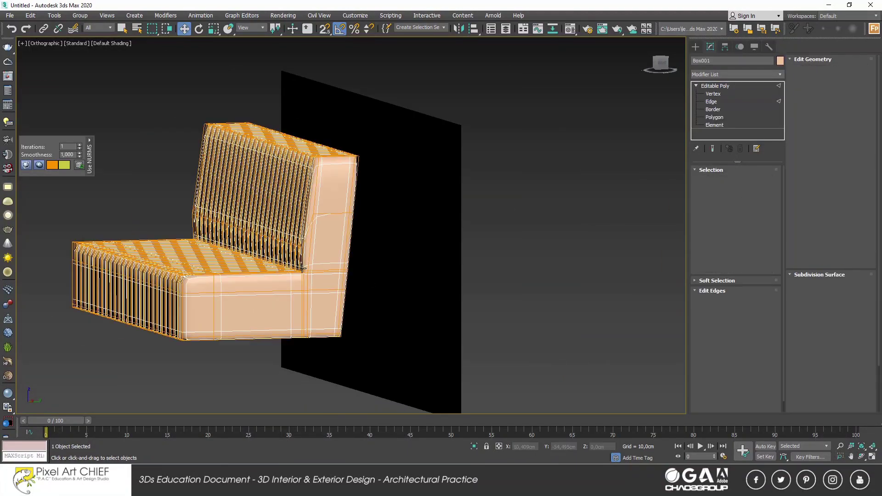
With smoothing off, select a Ring of edges at the seat–backrest corner
{"action": "scroll", "coordinate": [302, 269], "scroll_direction": "up", "scroll_amount": 5}
{"action": "key", "text": "2"}
{"action": "scroll", "coordinate": [312, 268], "scroll_direction": "up", "scroll_amount": 2}
{"action": "left_click", "coordinate": [314, 267]}
{"action": "middle_click_drag", "start_coordinate": [680, 257], "coordinate": [296, 270], "text": "alt"}
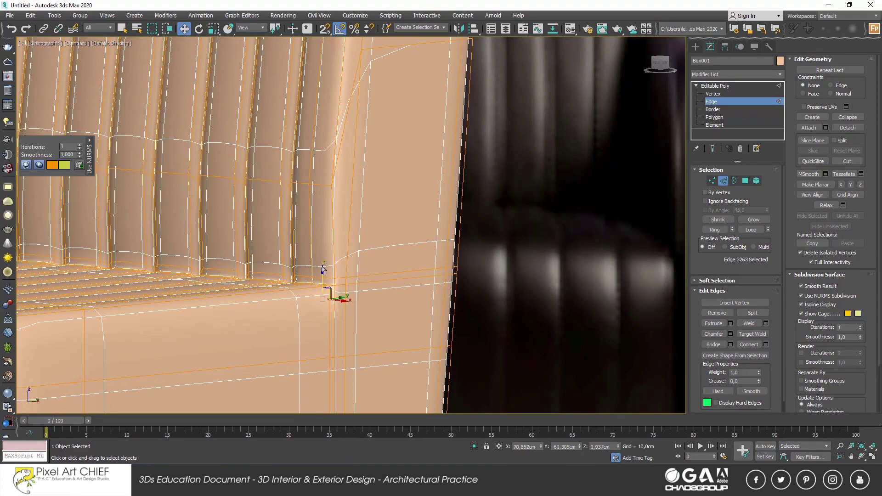
{"action": "left_click", "coordinate": [370, 251]}
{"action": "left_click", "coordinate": [825, 296]}
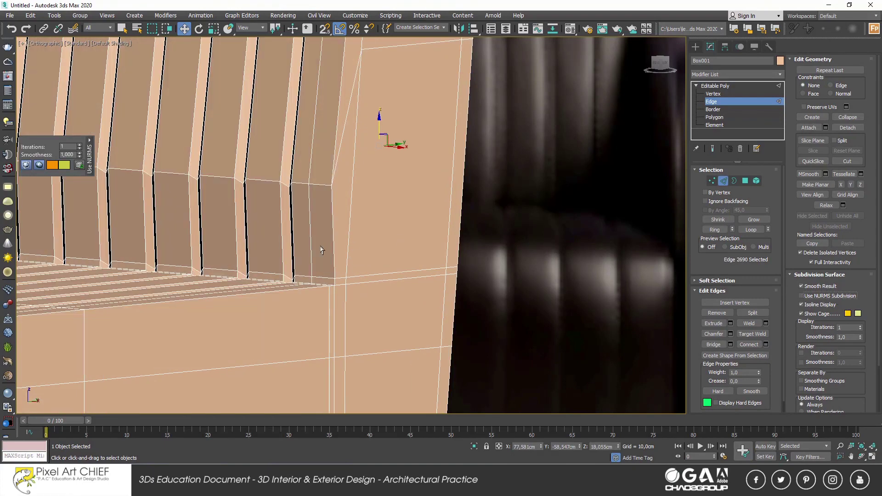
{"action": "left_click", "coordinate": [715, 230]}
{"action": "scroll", "coordinate": [276, 258], "scroll_direction": "down", "scroll_amount": 5}
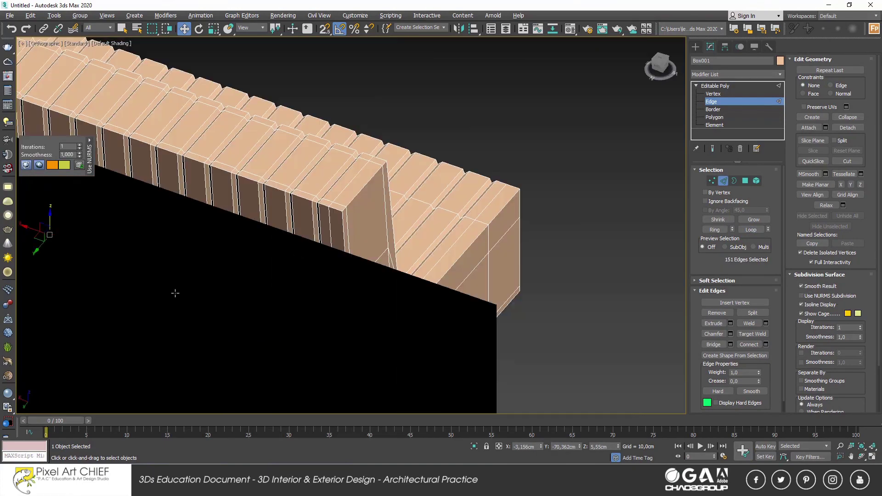
Trim the ring to the crease edges and extend them into full Loops
{"action": "left_click_drag", "start_coordinate": [121, 318], "coordinate": [238, 220]}
{"action": "left_click_drag", "start_coordinate": [129, 241], "coordinate": [198, 179], "text": "alt"}
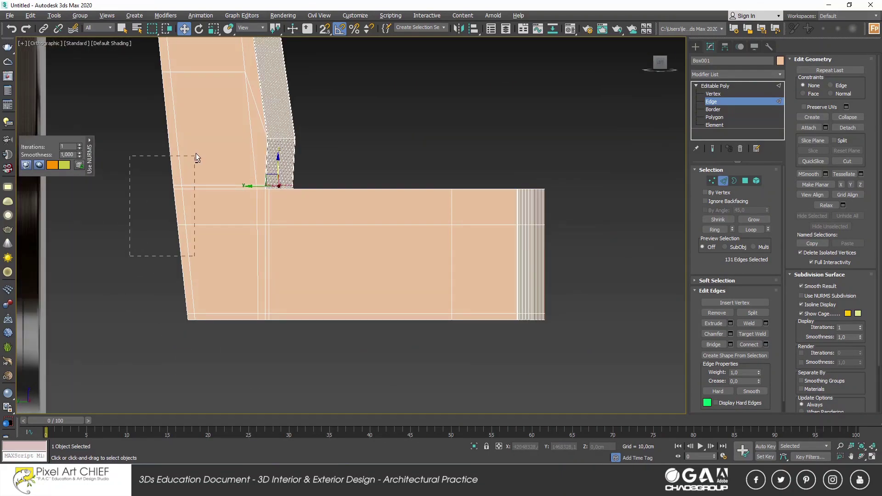
{"action": "middle_click_drag", "start_coordinate": [197, 179], "coordinate": [250, 231], "text": "alt"}
{"action": "scroll", "coordinate": [250, 231], "scroll_direction": "up", "scroll_amount": 3}
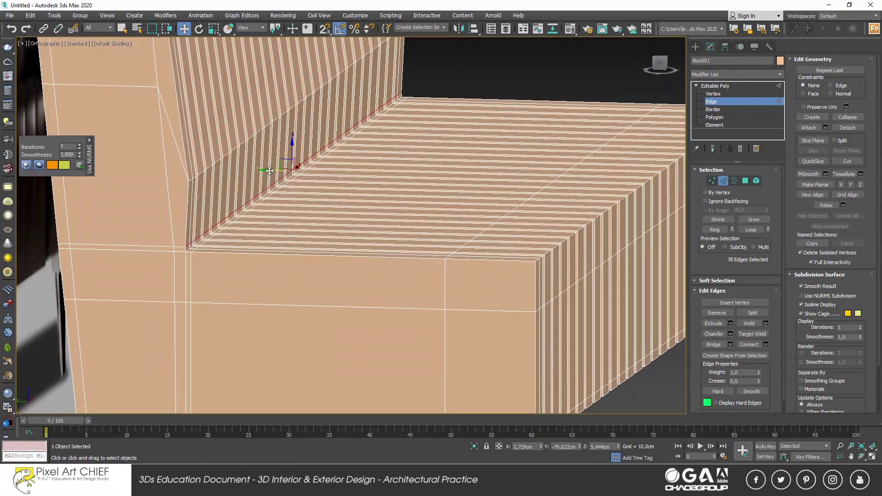
{"action": "scroll", "coordinate": [182, 275], "scroll_direction": "up", "scroll_amount": 2}
{"action": "middle_click_drag", "start_coordinate": [182, 274], "coordinate": [206, 156]}
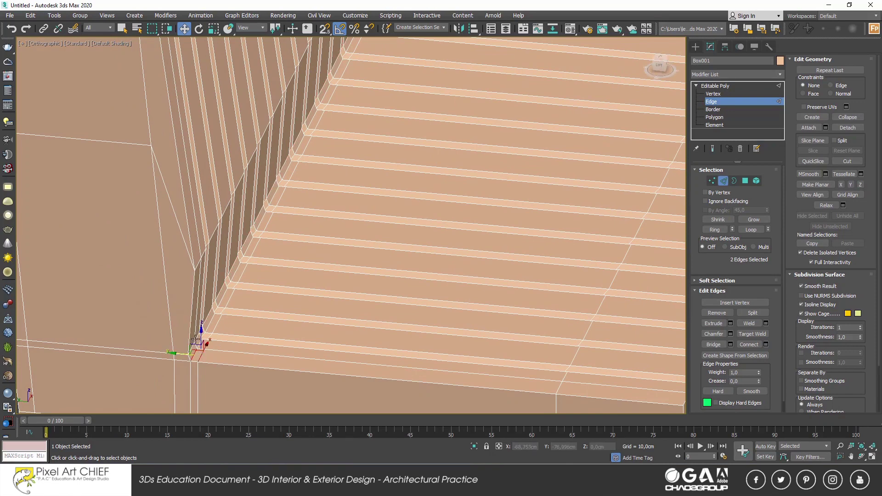
{"action": "scroll", "coordinate": [195, 341], "scroll_direction": "up", "scroll_amount": 1}
{"action": "left_click", "coordinate": [198, 348], "text": "ctrl"}
{"action": "key", "text": "ctrl+a"}
{"action": "scroll", "coordinate": [462, 258], "scroll_direction": "down", "scroll_amount": 5}
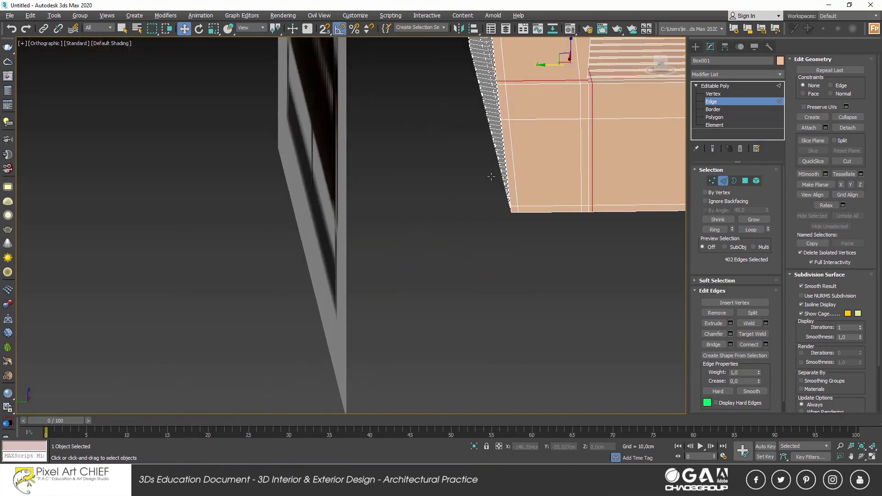
Check the loops in wireframe, then move the crease edges along Y into the backrest
{"action": "key", "text": "l"}
{"action": "key", "text": "F3"}
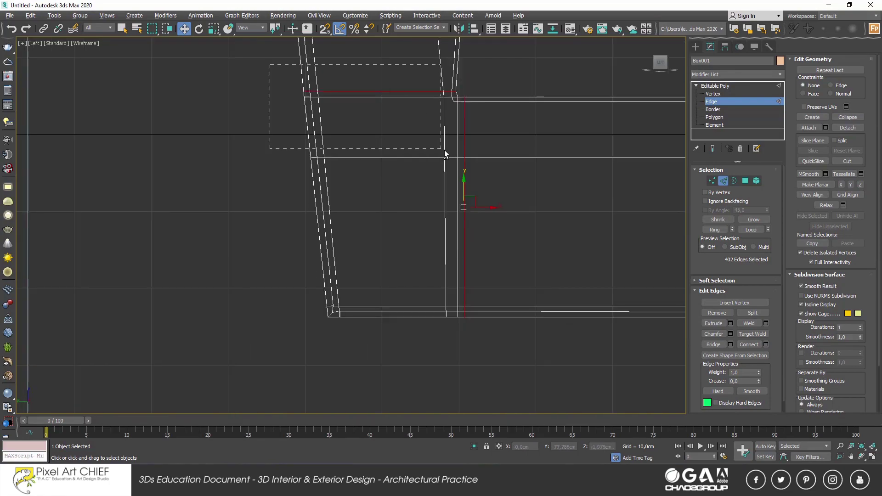
{"action": "key", "text": "p"}
{"action": "key", "text": "F3"}
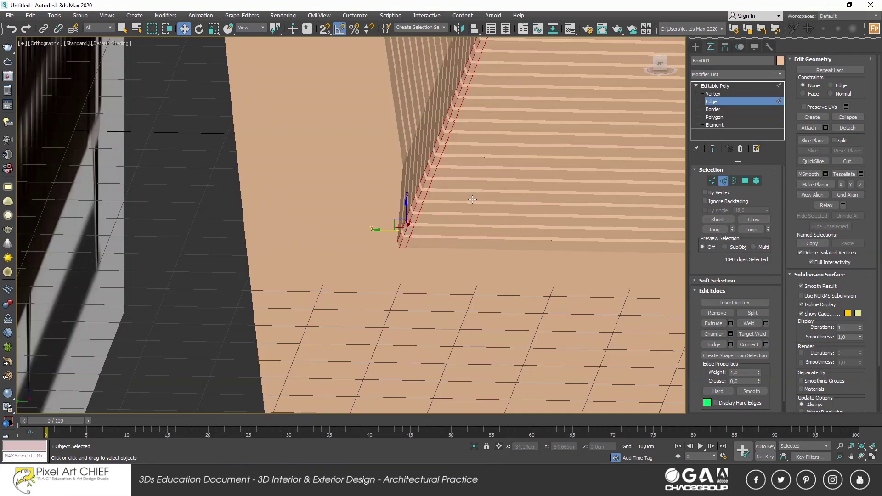
{"action": "middle_click_drag", "start_coordinate": [468, 196], "coordinate": [429, 213], "text": "alt"}
{"action": "left_click", "coordinate": [802, 314]}
{"action": "left_click", "coordinate": [801, 295]}
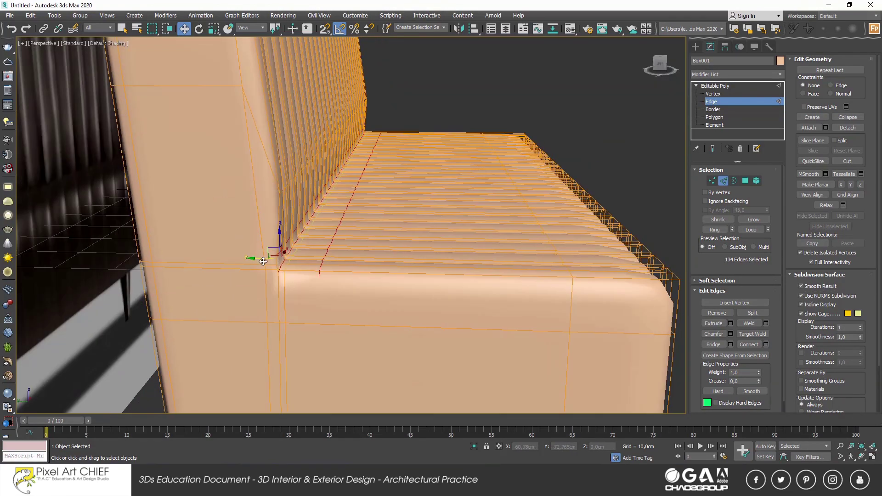
{"action": "left_click_drag", "start_coordinate": [270, 262], "coordinate": [293, 264]}
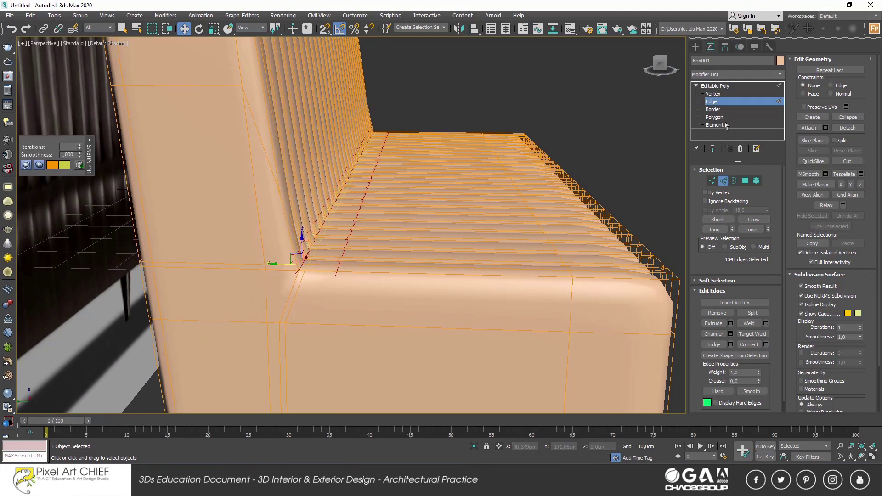
{"action": "left_click", "coordinate": [801, 295]}
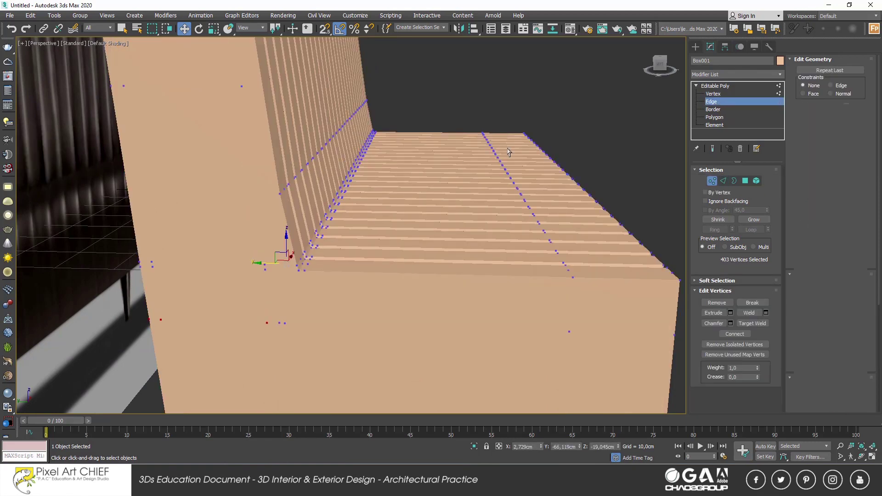
Lower the backrest-base vertices slightly with the Move gizmo, then exit Vertex level
{"action": "key", "text": "1"}
{"action": "mouse_move", "coordinate": [294, 266]}
{"action": "middle_mouse_down", "text": "alt"}
{"action": "mouse_move", "coordinate": [348, 225]}
{"action": "mouse_move", "coordinate": [344, 122]}
{"action": "middle_mouse_up", "text": "alt"}
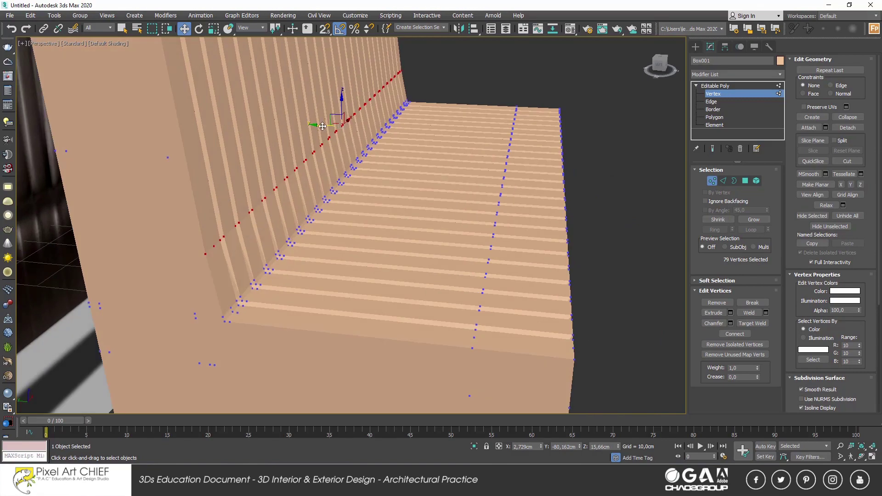
{"action": "left_click_drag", "start_coordinate": [344, 122], "coordinate": [344, 125]}
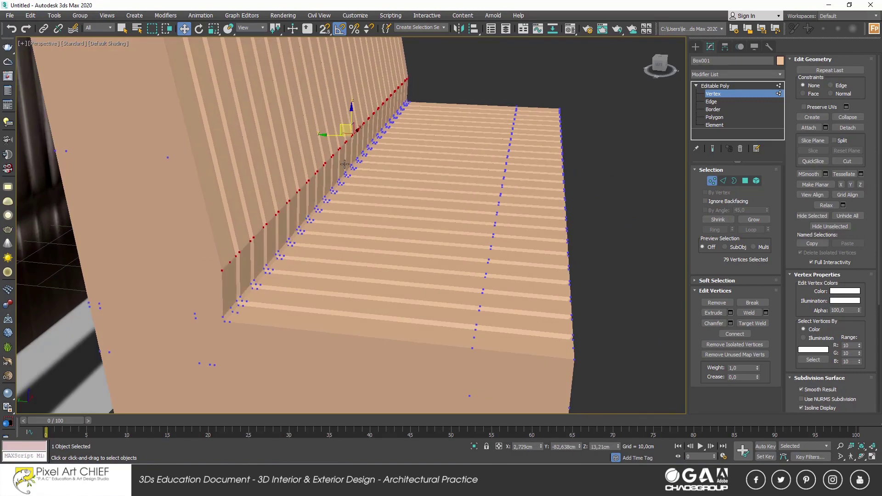
{"action": "middle_click_drag", "start_coordinate": [346, 164], "coordinate": [566, 192], "text": "alt"}
{"action": "key", "text": "1"}
{"action": "scroll", "coordinate": [459, 184], "scroll_direction": "down", "scroll_amount": 3}
{"action": "scroll", "coordinate": [566, 192], "scroll_direction": "down", "scroll_amount": 3}
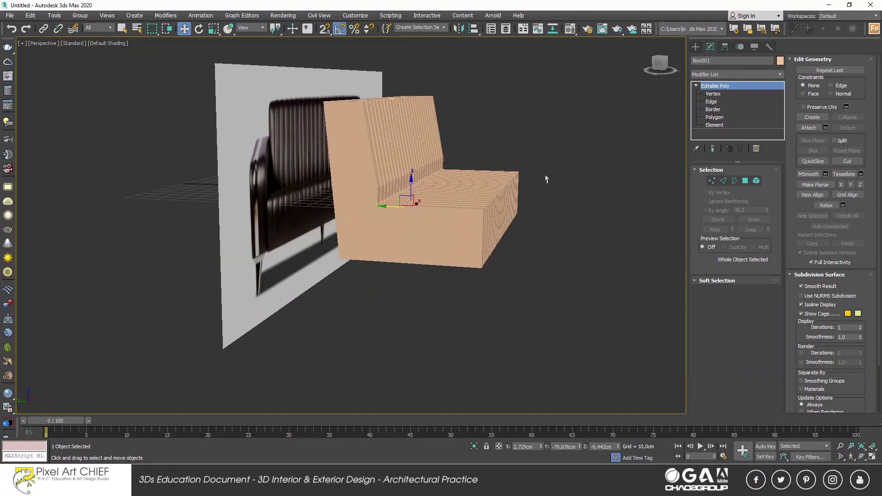
Show edged faces and select the edge Loop running along the backrest top
{"action": "middle_click_drag", "start_coordinate": [544, 224], "coordinate": [560, 263], "text": "alt"}
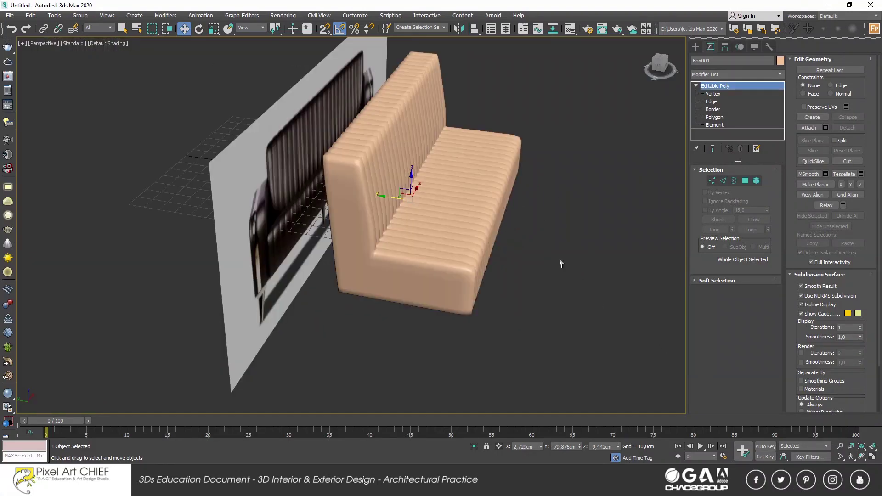
{"action": "key", "text": "2"}
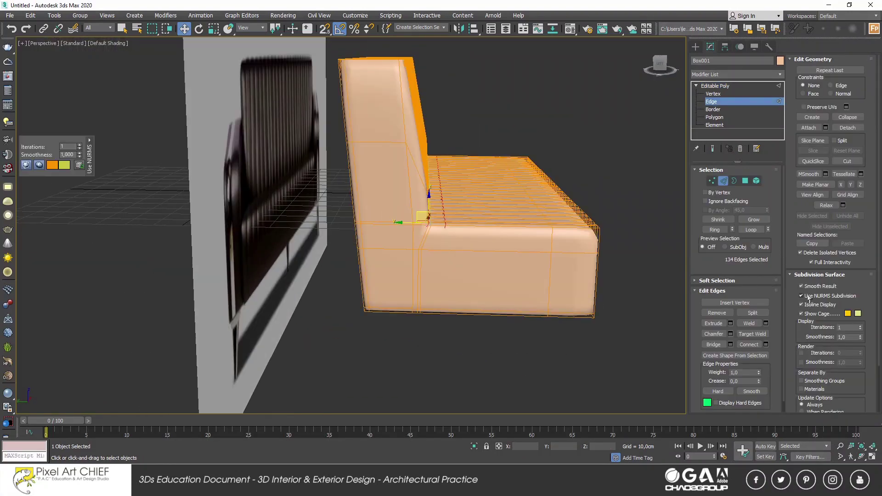
{"action": "middle_click_drag", "start_coordinate": [506, 207], "coordinate": [404, 134], "text": "alt"}
{"action": "left_click", "coordinate": [405, 133]}
{"action": "left_click", "coordinate": [108, 44]}
{"action": "left_click", "coordinate": [135, 146]}
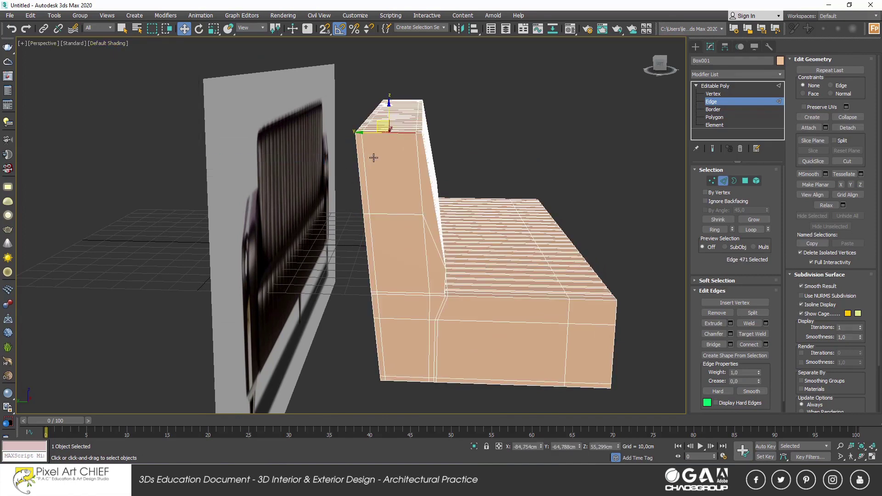
{"action": "scroll", "coordinate": [402, 148], "scroll_direction": "up", "scroll_amount": 3}
{"action": "scroll", "coordinate": [424, 145], "scroll_direction": "up", "scroll_amount": 2}
{"action": "left_click", "coordinate": [751, 230]}
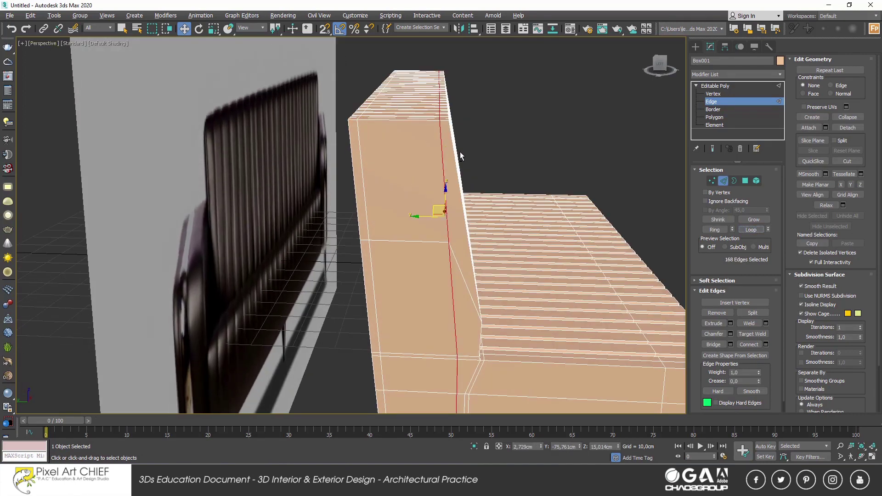
Slide the edge loop along Y near the bench's end, checking with NURMS
{"action": "key", "text": "f"}
{"action": "key", "text": "l"}
{"action": "mouse_move", "coordinate": [578, 275]}
{"action": "middle_mouse_down", "text": "alt"}
{"action": "mouse_move", "coordinate": [512, 177]}
{"action": "mouse_move", "coordinate": [529, 189]}
{"action": "middle_mouse_up", "text": "alt"}
{"action": "left_click", "coordinate": [514, 172], "text": "ctrl"}
{"action": "scroll", "coordinate": [515, 173], "scroll_direction": "down", "scroll_amount": 3}
{"action": "left_click_drag", "start_coordinate": [567, 106], "coordinate": [587, 105]}
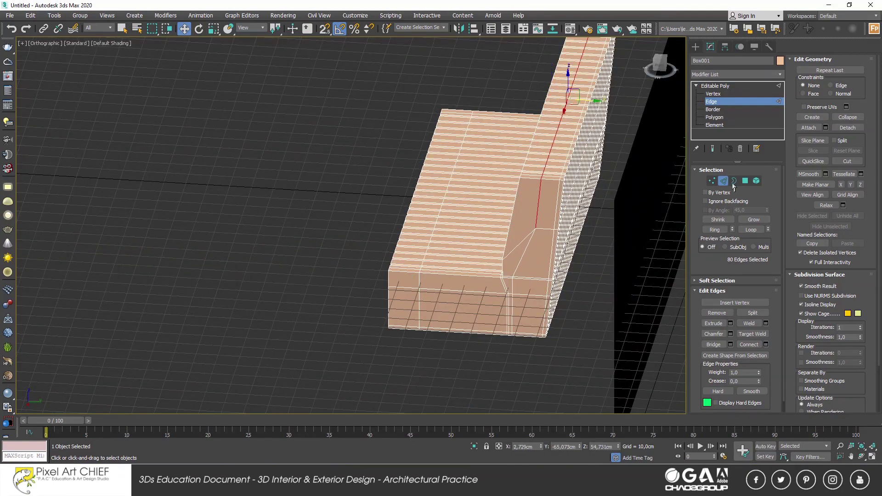
{"action": "left_click", "coordinate": [812, 297]}
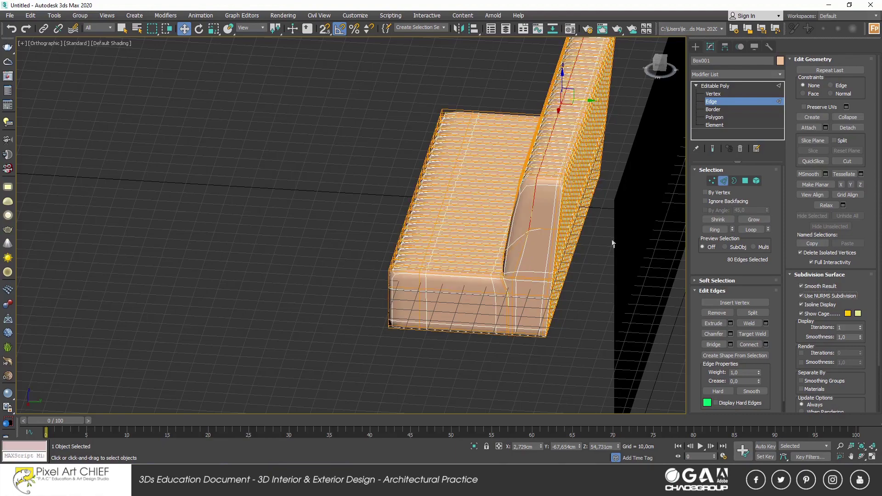
{"action": "left_click_drag", "start_coordinate": [573, 100], "coordinate": [567, 100]}
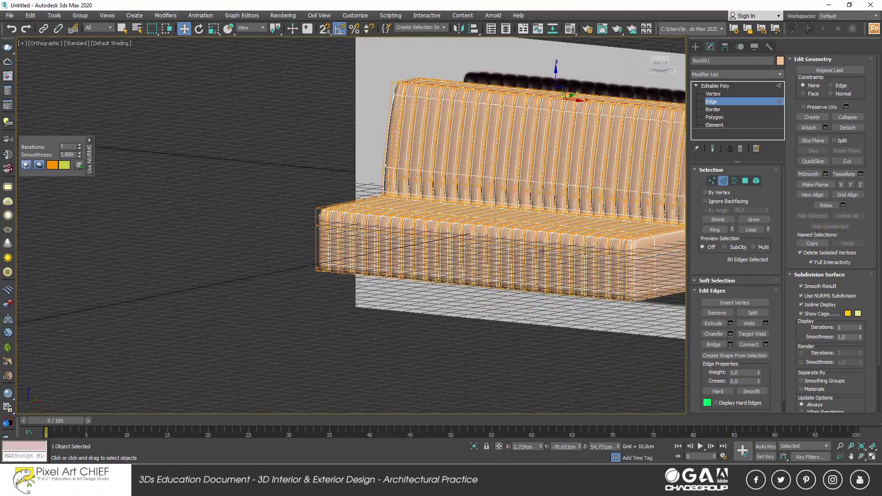
Add a TurboSmooth modifier to the sofa body and turn off the NURMS preview
{"action": "left_click", "coordinate": [717, 85]}
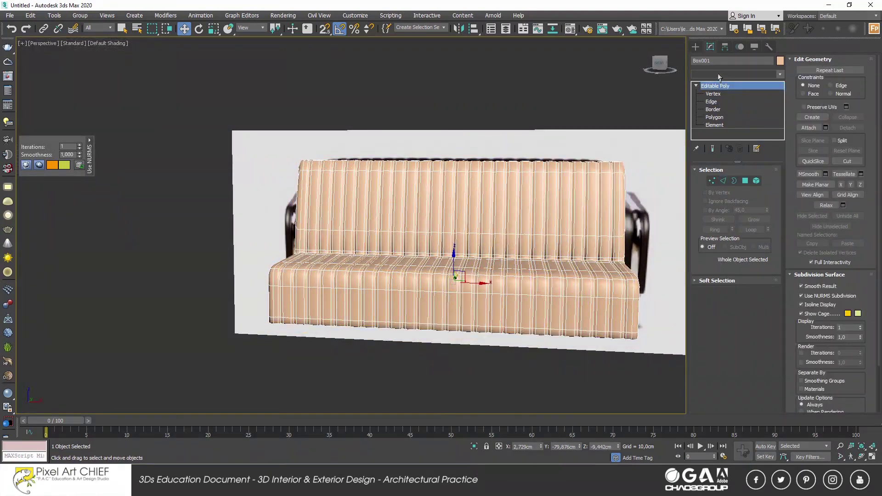
{"action": "left_click", "coordinate": [719, 75]}
{"action": "key", "text": "Return"}
{"action": "scroll", "coordinate": [577, 205], "scroll_direction": "up", "scroll_amount": 5}
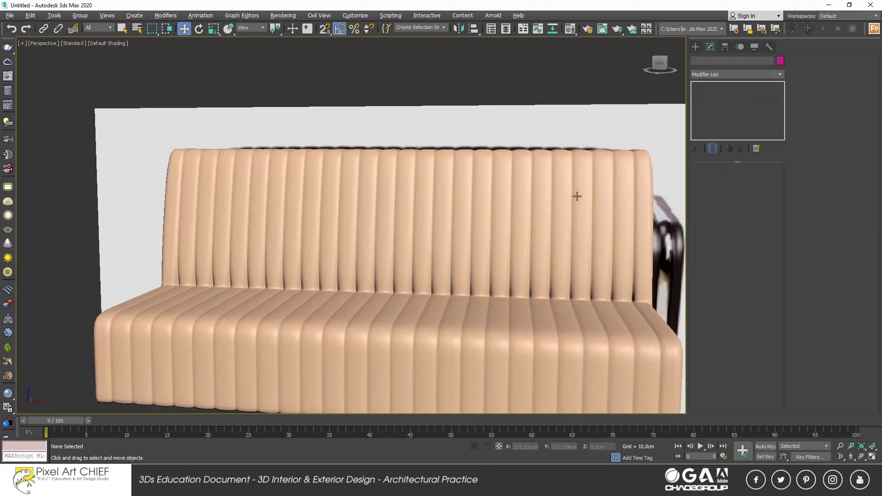
{"action": "middle_click_drag", "start_coordinate": [577, 205], "coordinate": [573, 214], "text": "alt"}
{"action": "left_click", "coordinate": [572, 213]}
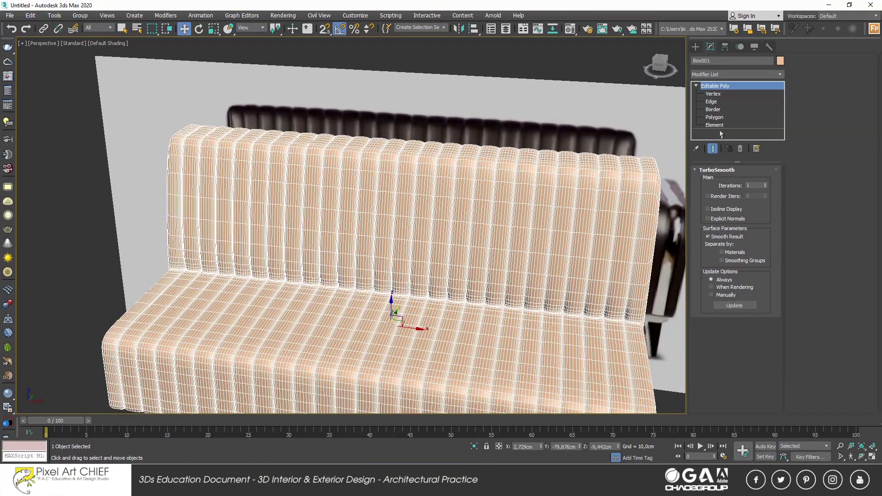
{"action": "left_click", "coordinate": [801, 296]}
{"action": "left_click", "coordinate": [802, 296]}
{"action": "mouse_move", "coordinate": [414, 230]}
{"action": "middle_mouse_down", "text": "alt"}
{"action": "mouse_move", "coordinate": [470, 201]}
{"action": "mouse_move", "coordinate": [505, 239]}
{"action": "middle_mouse_up", "text": "alt"}
Select the sofa's outer seam edge loops along the sides and back
{"action": "left_click", "coordinate": [470, 200]}
{"action": "left_click", "coordinate": [751, 230]}
{"action": "middle_click_drag", "start_coordinate": [640, 256], "coordinate": [535, 159], "text": "alt"}
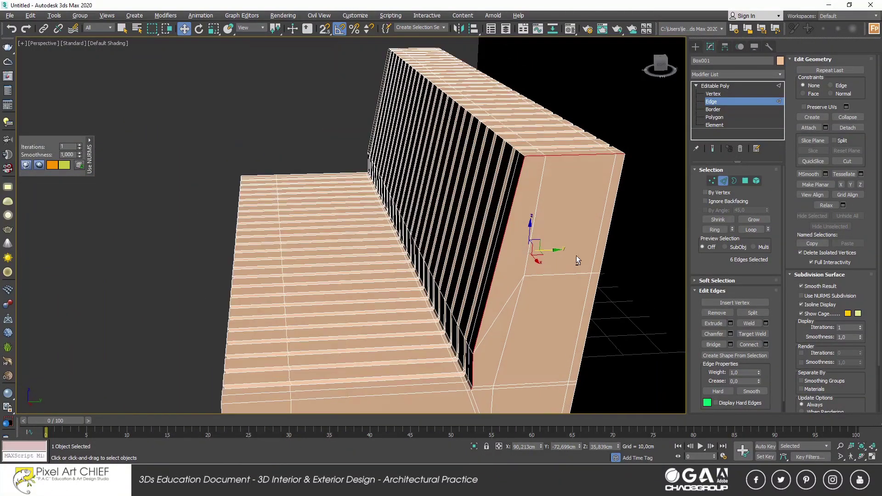
{"action": "middle_click_drag", "start_coordinate": [528, 258], "coordinate": [521, 209], "text": "alt"}
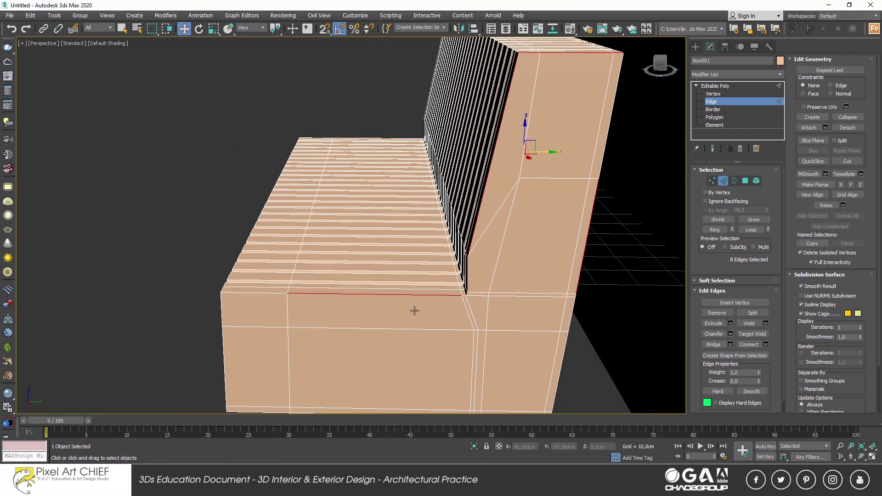
{"action": "middle_click_drag", "start_coordinate": [415, 311], "coordinate": [412, 379], "text": "alt"}
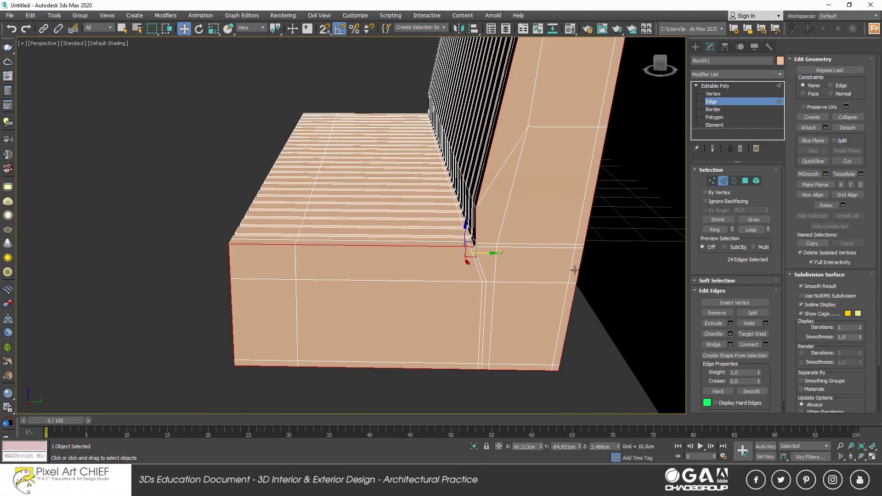
{"action": "mouse_move", "coordinate": [459, 276]}
{"action": "middle_mouse_down", "text": "alt"}
{"action": "mouse_move", "coordinate": [370, 246]}
{"action": "mouse_move", "coordinate": [348, 312]}
{"action": "middle_mouse_up", "text": "alt"}
{"action": "scroll", "coordinate": [369, 246], "scroll_direction": "up", "scroll_amount": 3}
{"action": "left_click", "coordinate": [394, 112], "text": "ctrl"}
{"action": "left_click", "coordinate": [348, 231], "text": "ctrl"}
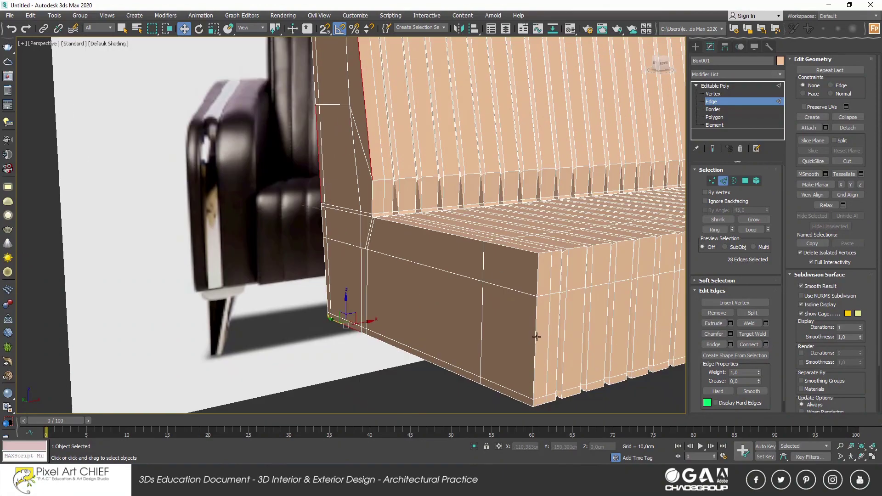
{"action": "left_click", "coordinate": [754, 230]}
{"action": "mouse_move", "coordinate": [460, 232]}
{"action": "middle_mouse_down", "text": "alt"}
{"action": "mouse_move", "coordinate": [204, 295]}
{"action": "mouse_move", "coordinate": [510, 189]}
{"action": "middle_mouse_up", "text": "alt"}
Extrude the seam edges with negative height and small width into narrow grooves
{"action": "left_click", "coordinate": [730, 323]}
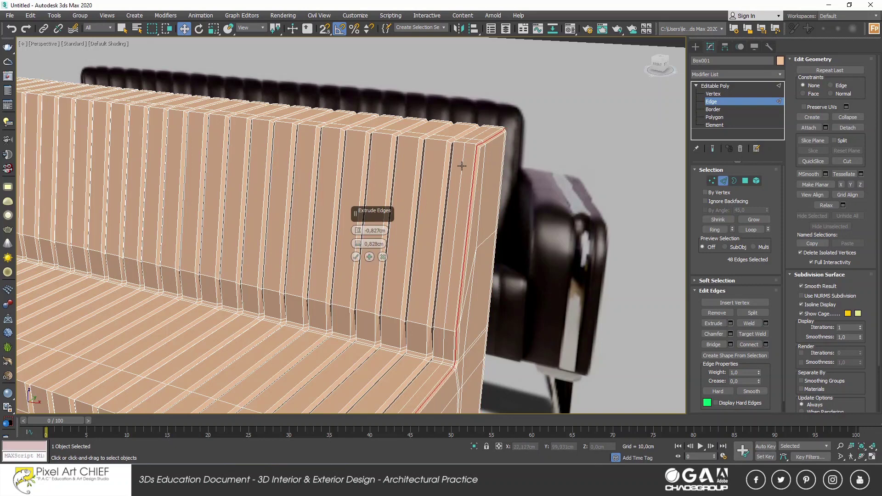
{"action": "scroll", "coordinate": [357, 225], "scroll_direction": "up", "scroll_amount": 2}
{"action": "left_click_drag", "start_coordinate": [357, 230], "coordinate": [357, 246]}
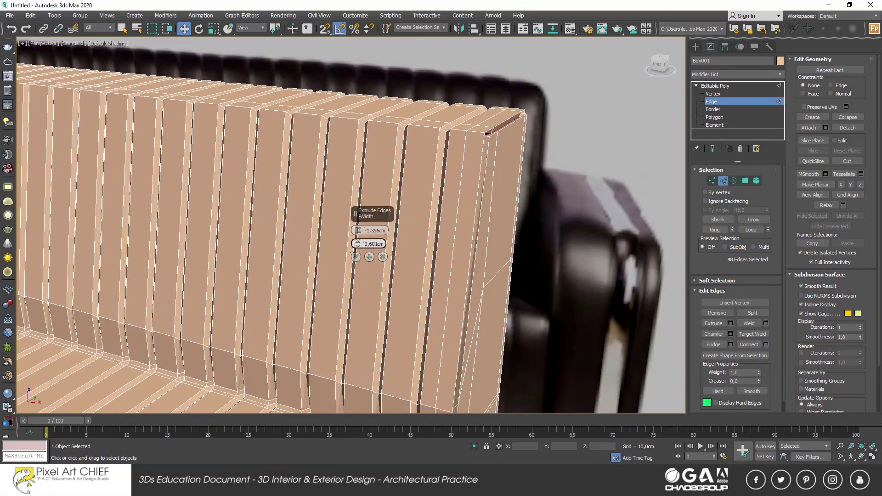
{"action": "left_click", "coordinate": [734, 105]}
{"action": "scroll", "coordinate": [283, 173], "scroll_direction": "down", "scroll_amount": 3}
{"action": "left_click", "coordinate": [283, 173]}
{"action": "scroll", "coordinate": [283, 173], "scroll_direction": "down", "scroll_amount": 5}
{"action": "mouse_move", "coordinate": [283, 173]}
{"action": "middle_mouse_down", "text": "alt"}
{"action": "mouse_move", "coordinate": [408, 293]}
{"action": "mouse_move", "coordinate": [390, 307]}
{"action": "middle_mouse_up", "text": "alt"}
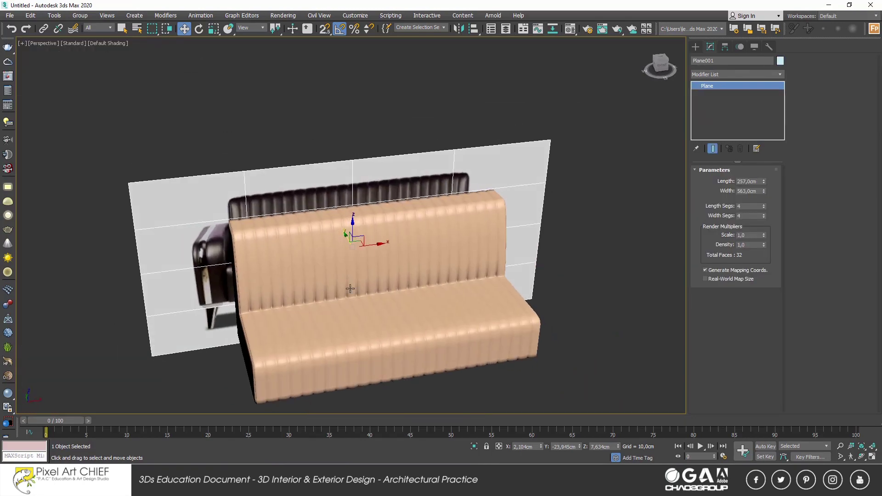
{"action": "scroll", "coordinate": [453, 288], "scroll_direction": "up", "scroll_amount": 5}
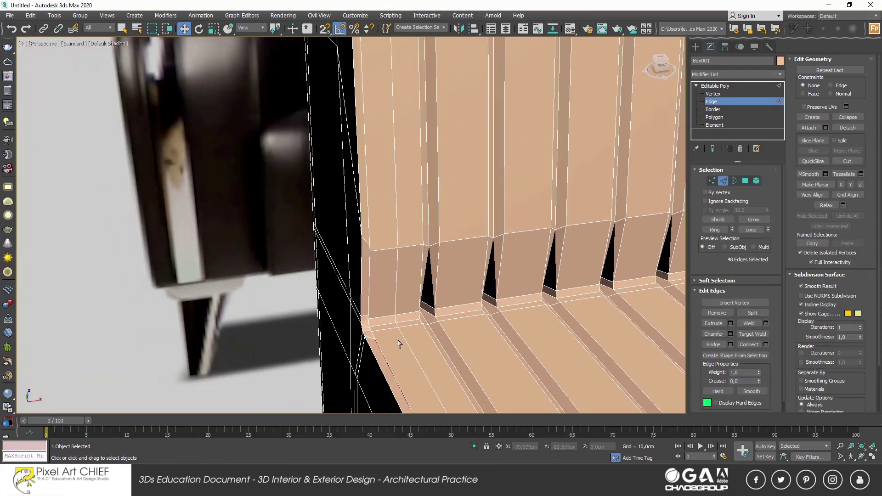
{"action": "left_click", "coordinate": [388, 326]}
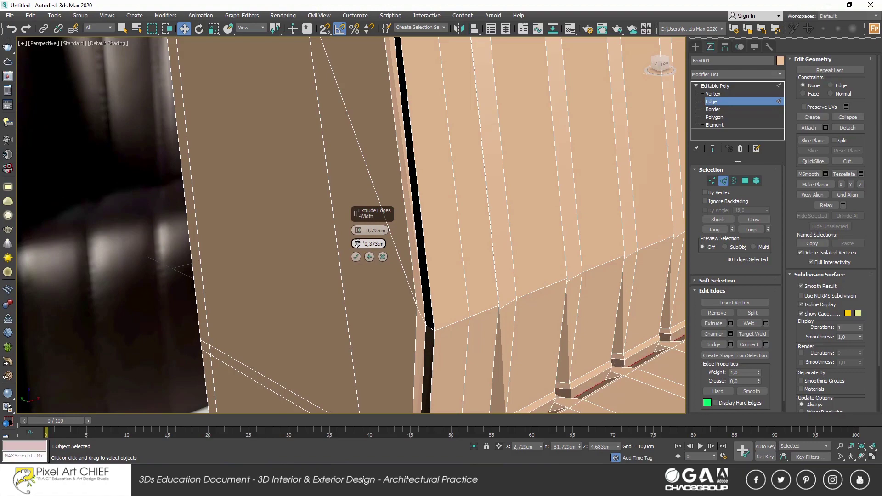
{"action": "left_click", "coordinate": [356, 257]}
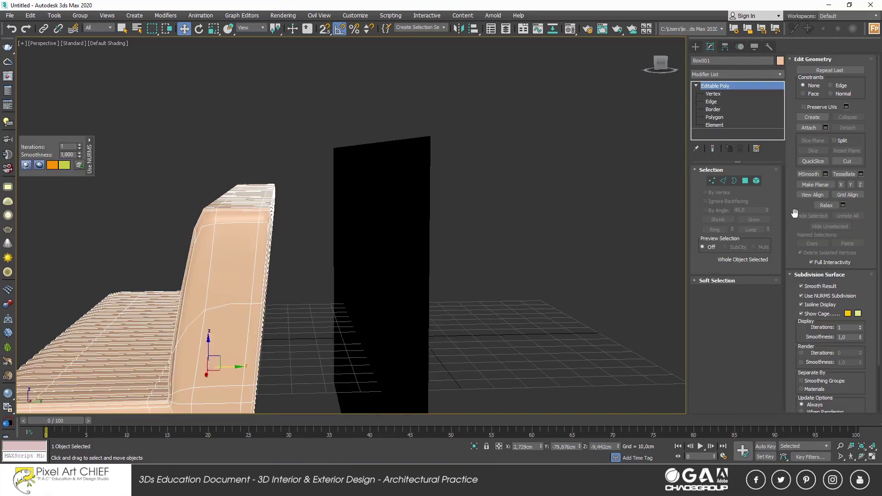
Exit edge editing, turn NURMS smoothing back on, and deselect the sofa
{"action": "left_click", "coordinate": [808, 294]}
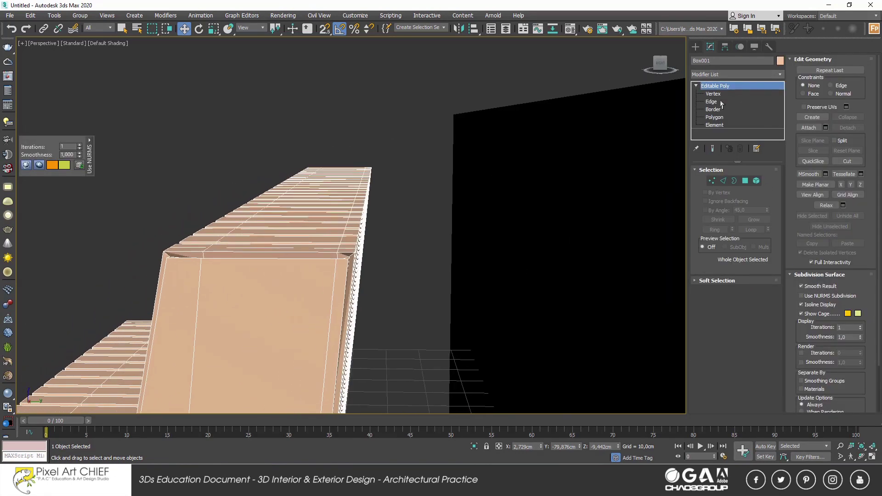
{"action": "left_click", "coordinate": [712, 102]}
{"action": "scroll", "coordinate": [376, 332], "scroll_direction": "down", "scroll_amount": 5}
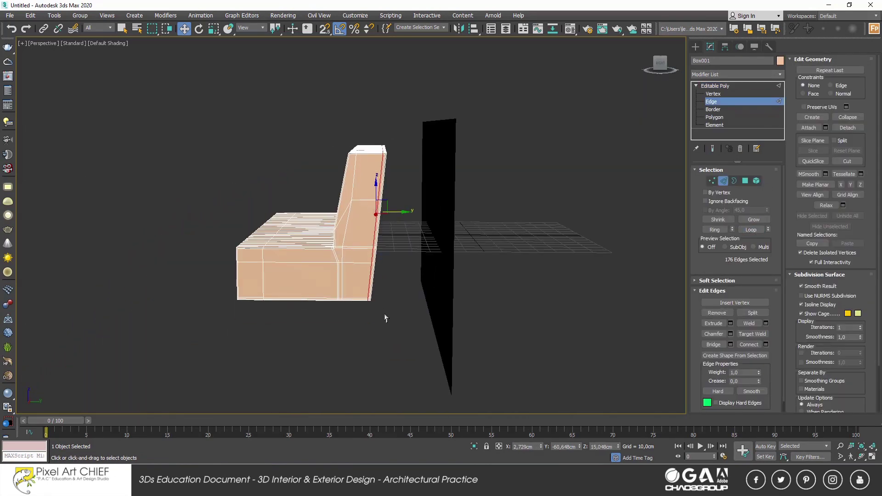
{"action": "left_click_drag", "start_coordinate": [343, 262], "coordinate": [345, 262]}
{"action": "scroll", "coordinate": [344, 261], "scroll_direction": "up", "scroll_amount": 5}
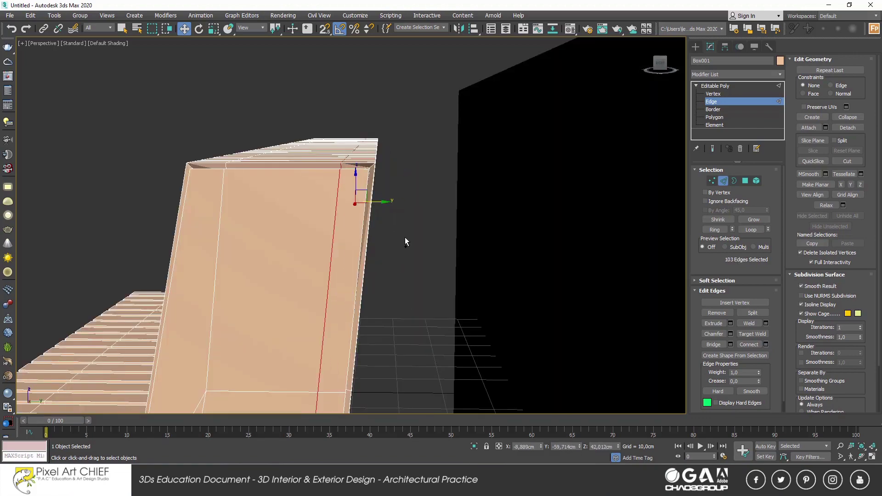
{"action": "mouse_move", "coordinate": [375, 203]}
{"action": "middle_mouse_down", "text": "alt"}
{"action": "mouse_move", "coordinate": [370, 218]}
{"action": "mouse_move", "coordinate": [496, 223]}
{"action": "mouse_move", "coordinate": [413, 258]}
{"action": "mouse_move", "coordinate": [415, 275]}
{"action": "middle_mouse_up", "text": "alt"}
{"action": "left_click", "coordinate": [724, 181]}
{"action": "left_click", "coordinate": [809, 296]}
{"action": "left_click", "coordinate": [496, 223]}
In Front view, draw a box over the right arm and move it beside the sofa's end
{"action": "key", "text": "f"}
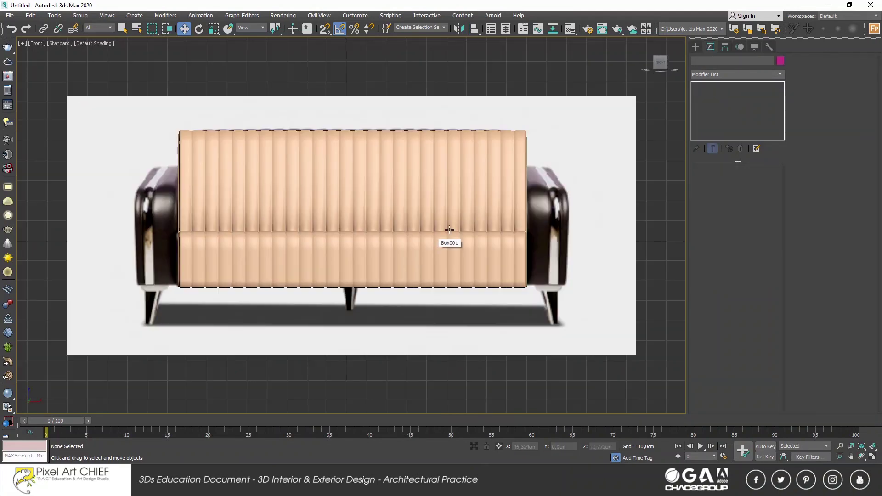
{"action": "left_click", "coordinate": [695, 46]}
{"action": "left_click", "coordinate": [717, 102]}
{"action": "left_click_drag", "start_coordinate": [524, 290], "coordinate": [560, 209]}
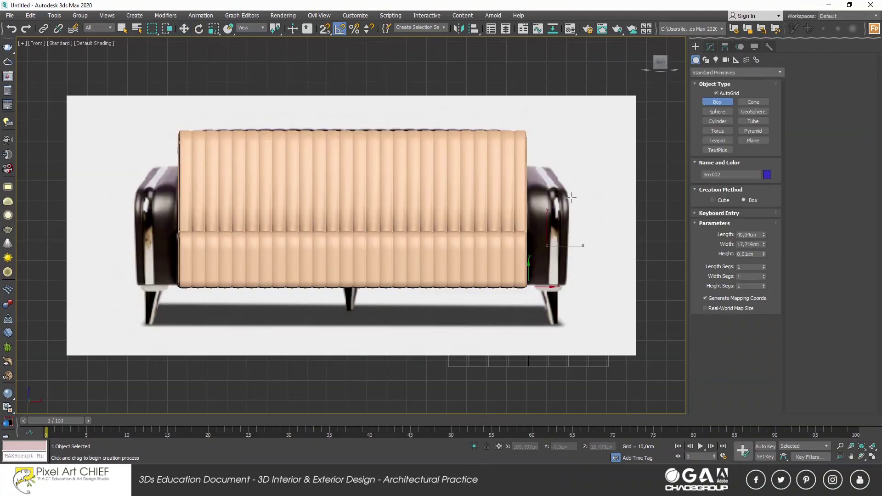
{"action": "left_click", "coordinate": [602, 228]}
{"action": "mouse_move", "coordinate": [601, 228]}
{"action": "middle_mouse_down"}
{"action": "mouse_move", "coordinate": [456, 242]}
{"action": "mouse_move", "coordinate": [457, 275]}
{"action": "middle_mouse_up"}
{"action": "key", "text": "w"}
{"action": "left_click_drag", "start_coordinate": [457, 275], "coordinate": [305, 276]}
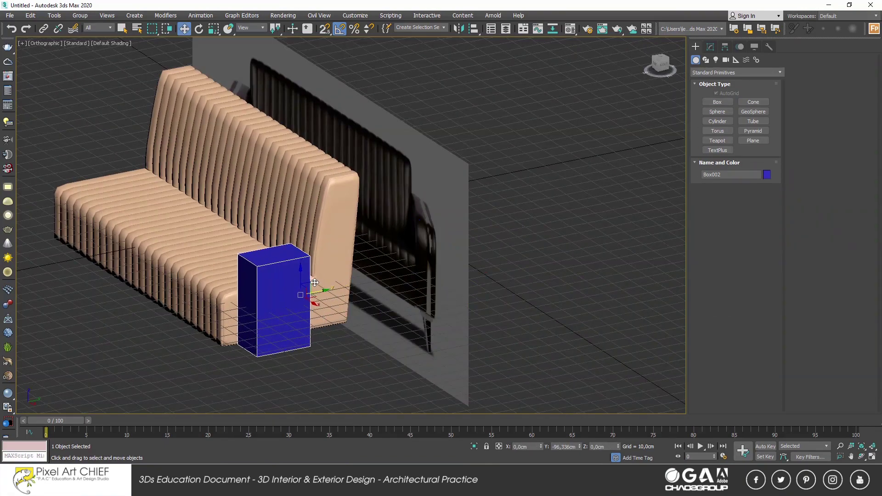
Convert the box to Editable Poly and pull its end face out to lengthen it
{"action": "right_click", "coordinate": [357, 255]}
{"action": "left_click", "coordinate": [391, 392]}
{"action": "middle_click_drag", "start_coordinate": [390, 392], "coordinate": [303, 317], "text": "alt"}
{"action": "key", "text": "4"}
{"action": "left_click", "coordinate": [297, 312]}
{"action": "left_click_drag", "start_coordinate": [296, 317], "coordinate": [388, 322]}
Raise and shift the two corner vertices so the box's top slants like the arm
{"action": "middle_click_drag", "start_coordinate": [388, 322], "coordinate": [357, 379], "text": "alt"}
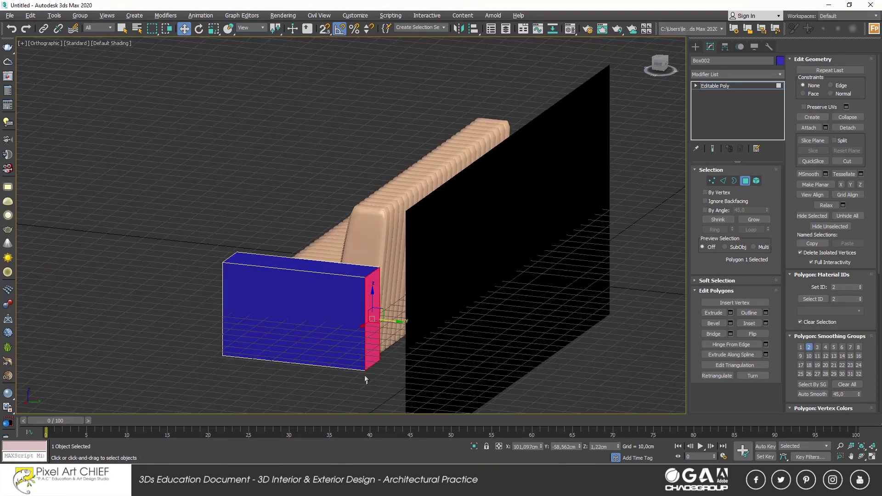
{"action": "key", "text": "1"}
{"action": "mouse_move", "coordinate": [357, 379]}
{"action": "left_mouse_down"}
{"action": "mouse_move", "coordinate": [381, 358]}
{"action": "mouse_move", "coordinate": [385, 370]}
{"action": "left_mouse_up"}
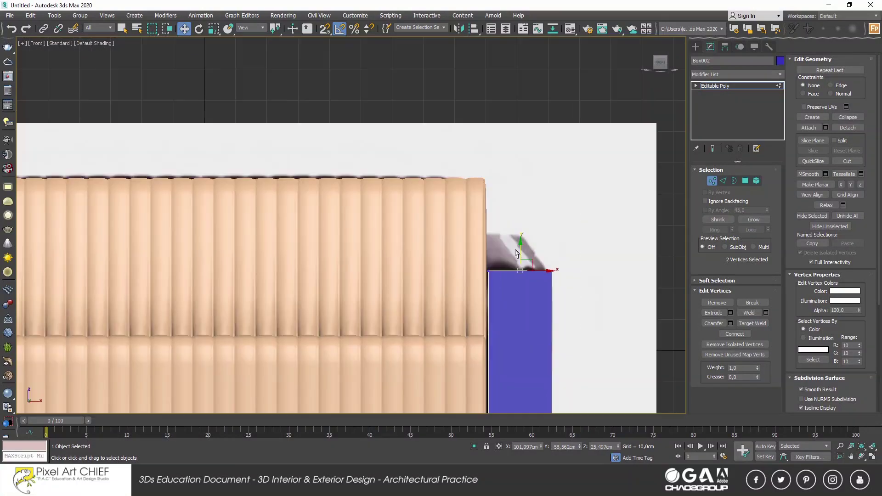
{"action": "left_click_drag", "start_coordinate": [522, 253], "coordinate": [525, 222]}
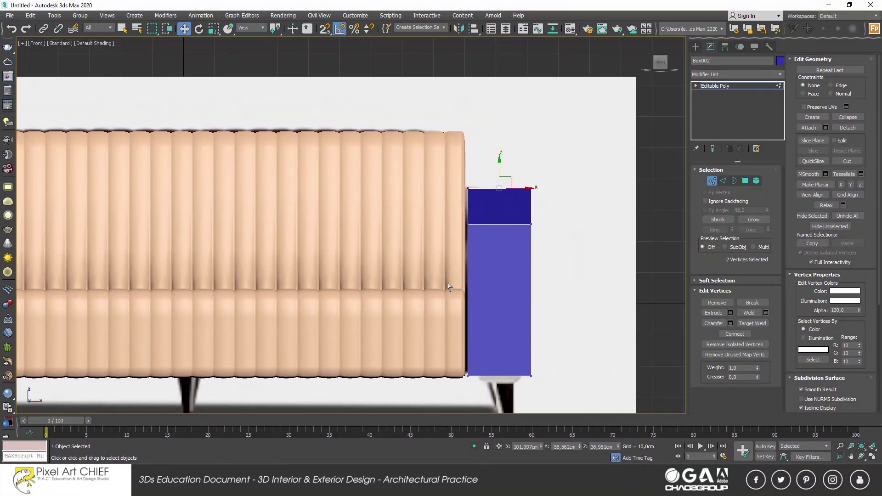
{"action": "left_click_drag", "start_coordinate": [546, 294], "coordinate": [544, 297]}
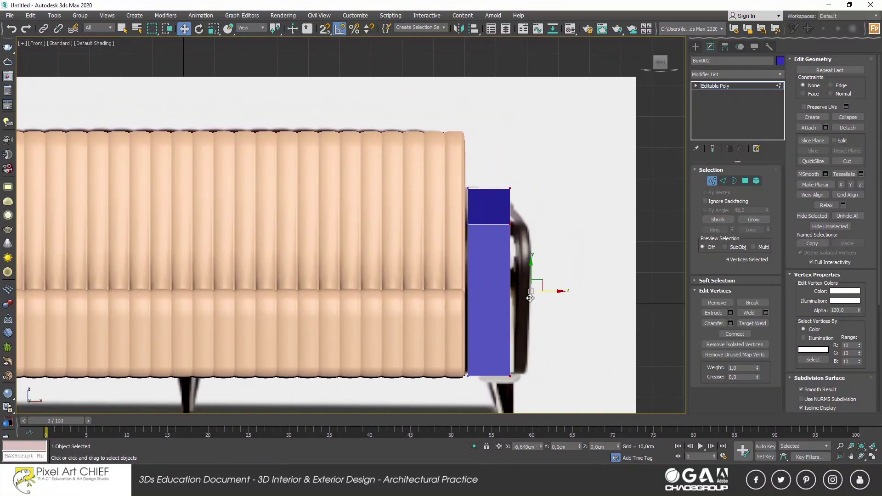
In Perspective view, select the edges running along the box's length in Edge mode
{"action": "key", "text": "p"}
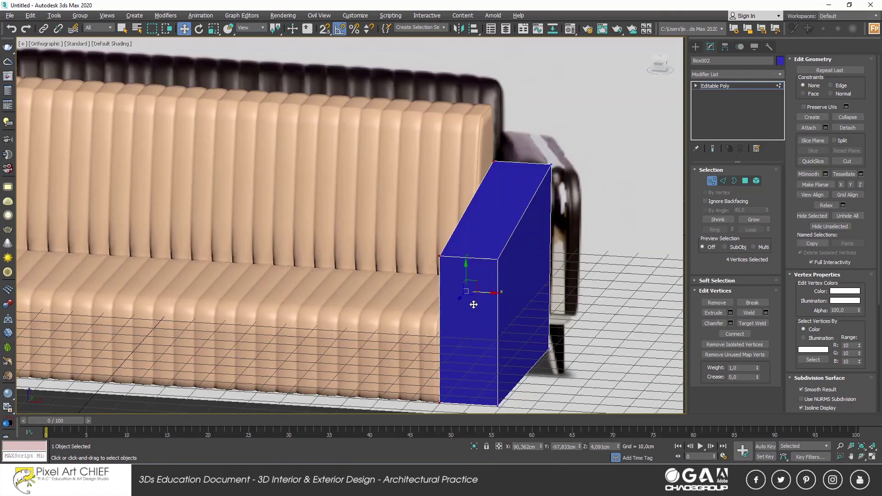
{"action": "scroll", "coordinate": [466, 295], "scroll_direction": "down", "scroll_amount": 5}
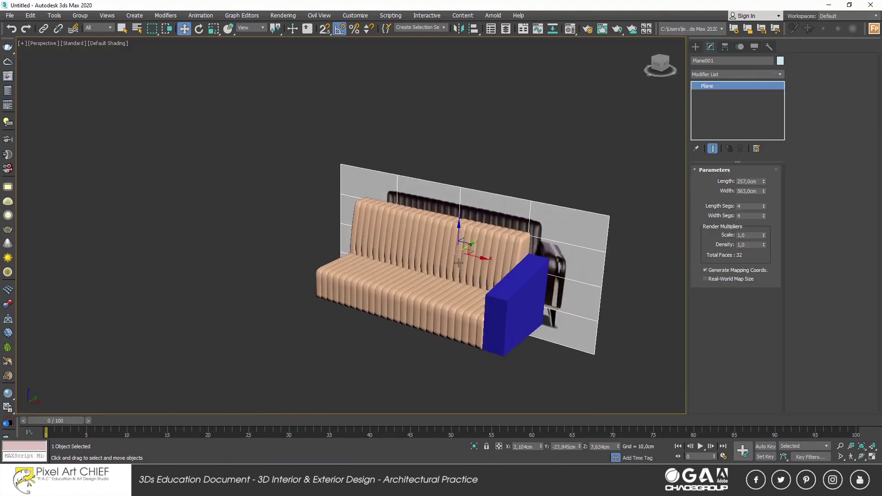
{"action": "left_click", "coordinate": [412, 292]}
{"action": "scroll", "coordinate": [413, 292], "scroll_direction": "up", "scroll_amount": 2}
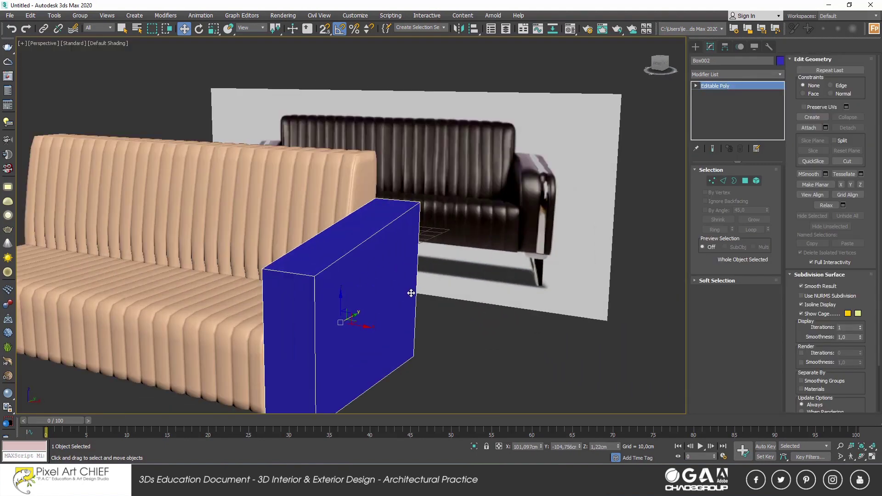
{"action": "scroll", "coordinate": [428, 277], "scroll_direction": "up", "scroll_amount": 2}
{"action": "left_click", "coordinate": [725, 182]}
{"action": "middle_click_drag", "start_coordinate": [441, 324], "coordinate": [651, 301], "text": "alt"}
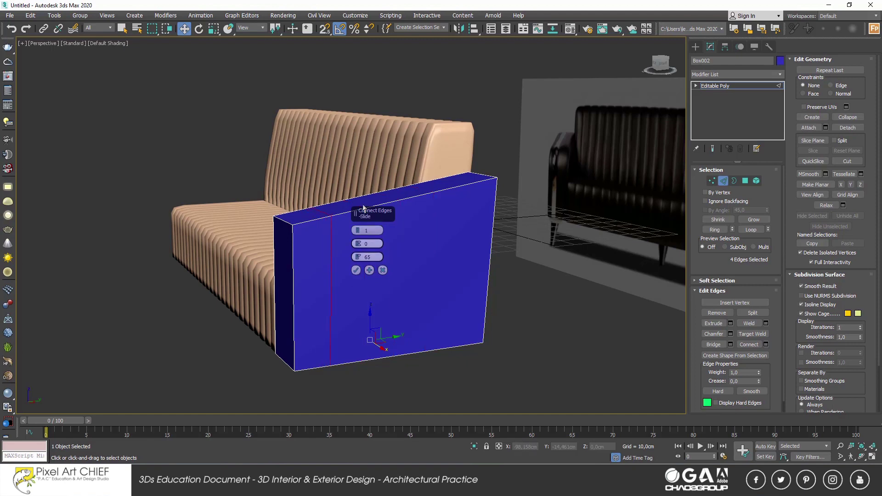
Add connecting edge loops with Connect Edges, sliding them toward the box's ends and top
{"action": "left_click_drag", "start_coordinate": [358, 257], "coordinate": [374, 328]}
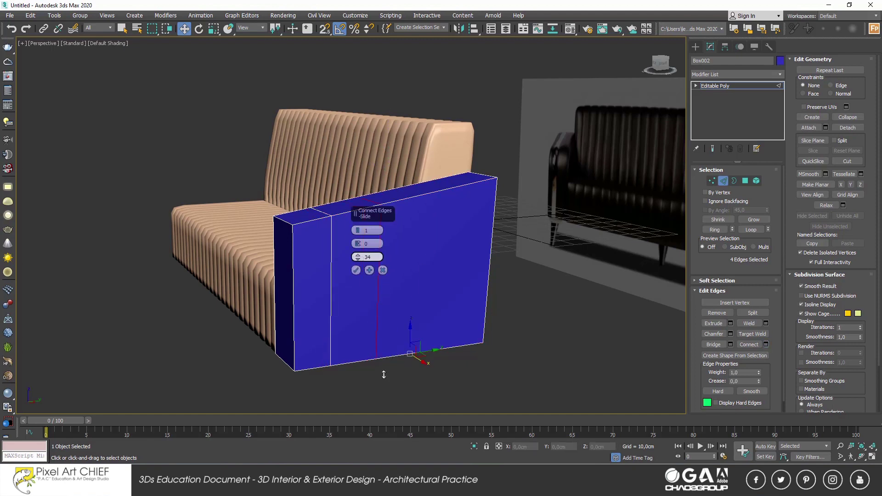
{"action": "left_click", "coordinate": [356, 270]}
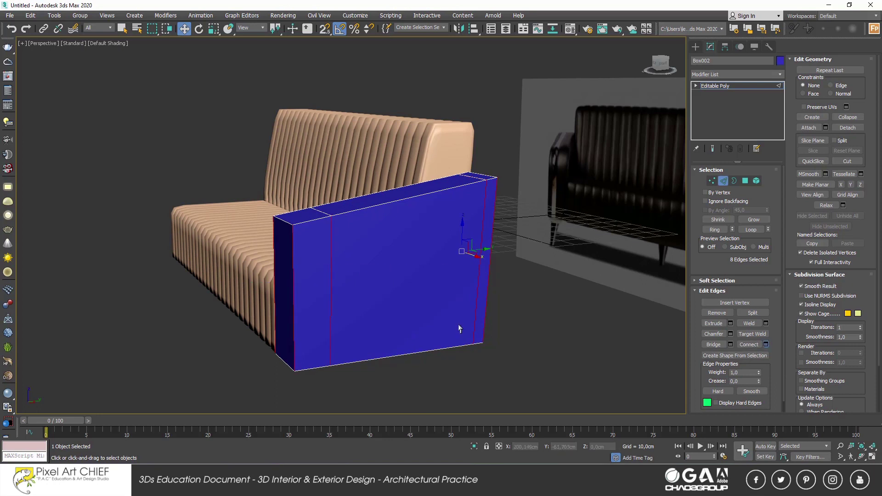
{"action": "key", "text": "ctrl+shift+e"}
{"action": "left_click", "coordinate": [356, 270]}
{"action": "key", "text": "ctrl+shift+e"}
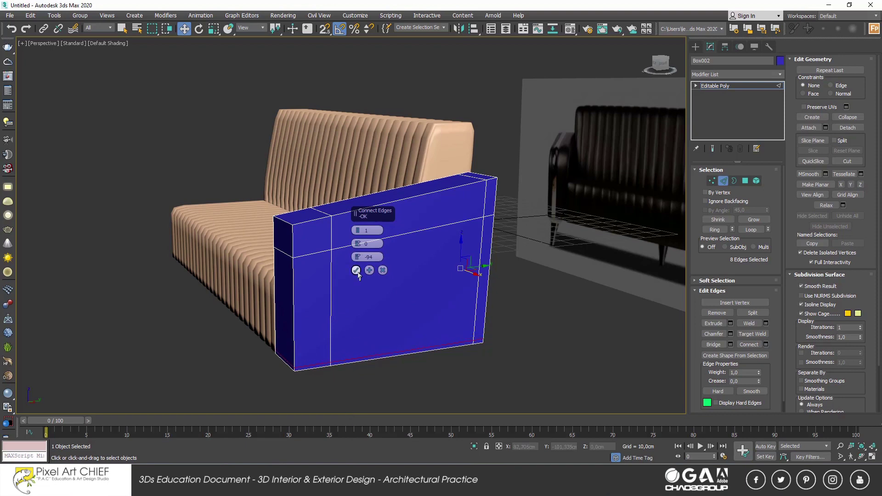
{"action": "left_click", "coordinate": [357, 275]}
Select the armrest's top front corner vertices
{"action": "middle_click_drag", "start_coordinate": [358, 273], "coordinate": [428, 262], "text": "alt"}
{"action": "key", "text": "1"}
{"action": "left_click_drag", "start_coordinate": [517, 222], "coordinate": [487, 196]}
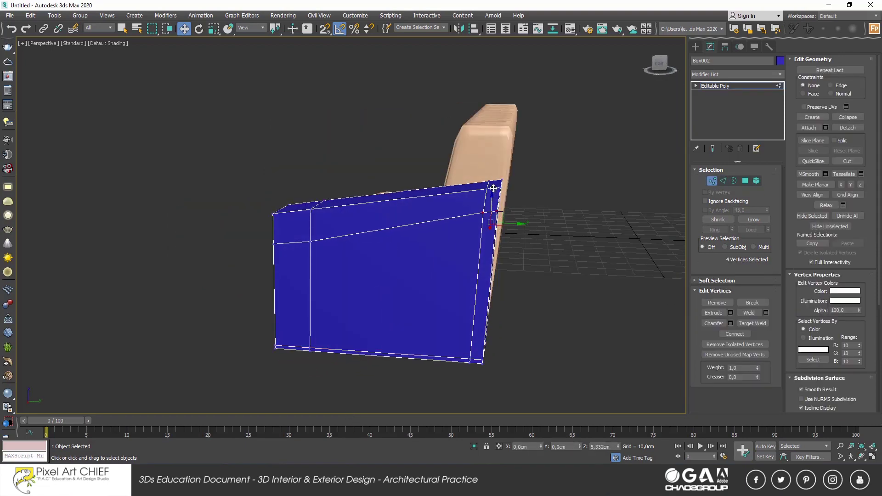
Add connecting edges across the armrest's selected edges
{"action": "scroll", "coordinate": [501, 208], "scroll_direction": "up", "scroll_amount": 2}
{"action": "scroll", "coordinate": [510, 208], "scroll_direction": "down", "scroll_amount": 3}
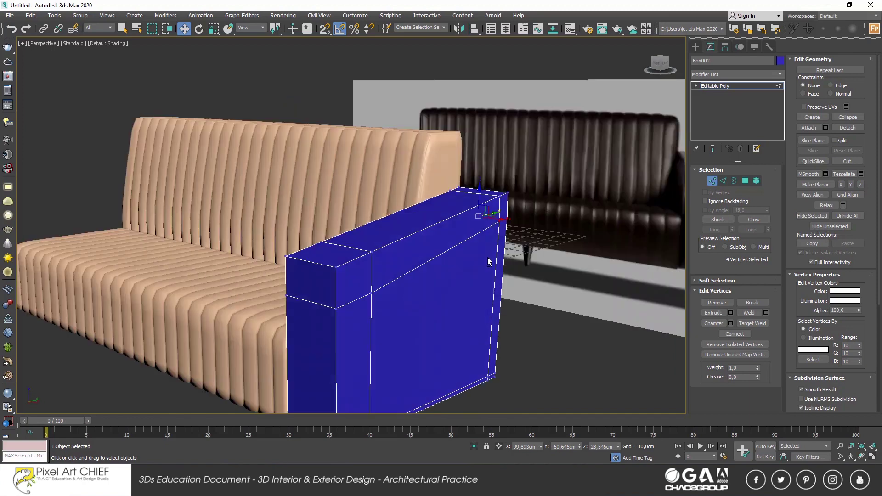
{"action": "scroll", "coordinate": [509, 209], "scroll_direction": "down", "scroll_amount": 1}
{"action": "key", "text": "4"}
{"action": "left_click", "coordinate": [475, 318]}
{"action": "mouse_move", "coordinate": [475, 318]}
{"action": "middle_mouse_down", "text": "alt"}
{"action": "mouse_move", "coordinate": [472, 285]}
{"action": "mouse_move", "coordinate": [427, 275]}
{"action": "mouse_move", "coordinate": [457, 244]}
{"action": "mouse_move", "coordinate": [464, 258]}
{"action": "middle_mouse_up", "text": "alt"}
{"action": "key", "text": "2"}
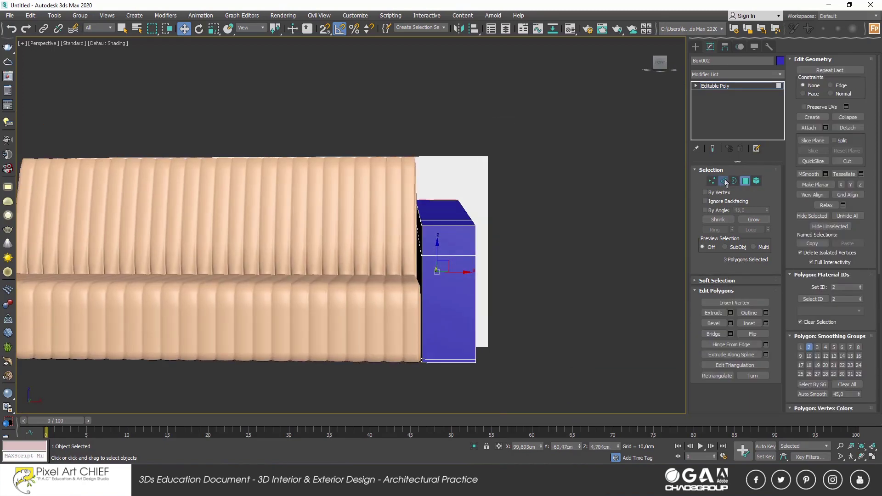
{"action": "left_click", "coordinate": [766, 344]}
{"action": "left_click", "coordinate": [356, 270]}
In Front view, connect the edges to add a vertical edge on the armrest
{"action": "key", "text": "f"}
{"action": "scroll", "coordinate": [505, 271], "scroll_direction": "down", "scroll_amount": 3}
{"action": "scroll", "coordinate": [552, 285], "scroll_direction": "up", "scroll_amount": 4}
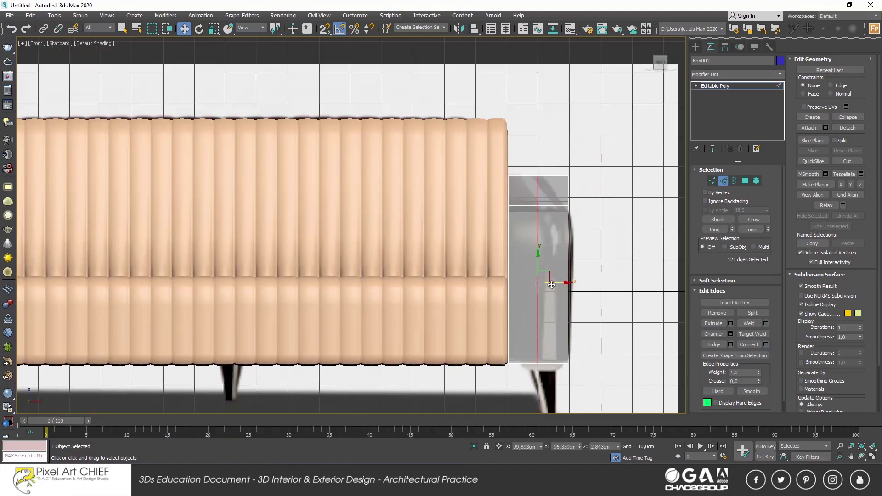
{"action": "middle_click_drag", "start_coordinate": [551, 285], "coordinate": [496, 292]}
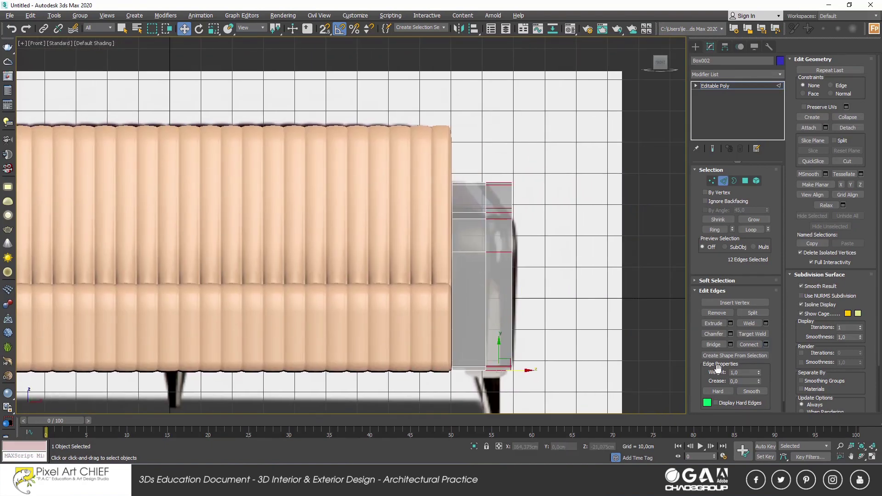
{"action": "left_click", "coordinate": [765, 344]}
{"action": "left_click", "coordinate": [356, 270]}
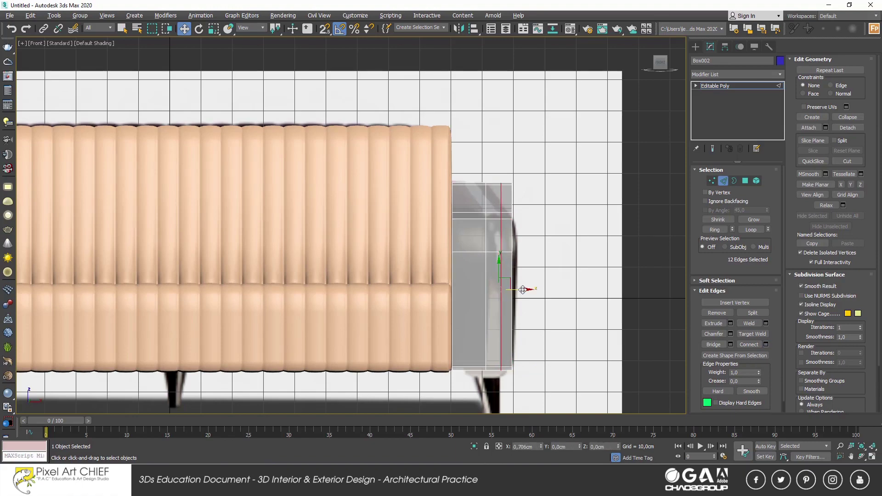
{"action": "key", "text": "p"}
{"action": "mouse_move", "coordinate": [523, 290]}
{"action": "middle_mouse_down", "text": "alt"}
{"action": "mouse_move", "coordinate": [446, 273]}
{"action": "mouse_move", "coordinate": [414, 287]}
{"action": "mouse_move", "coordinate": [382, 221]}
{"action": "middle_mouse_up", "text": "alt"}
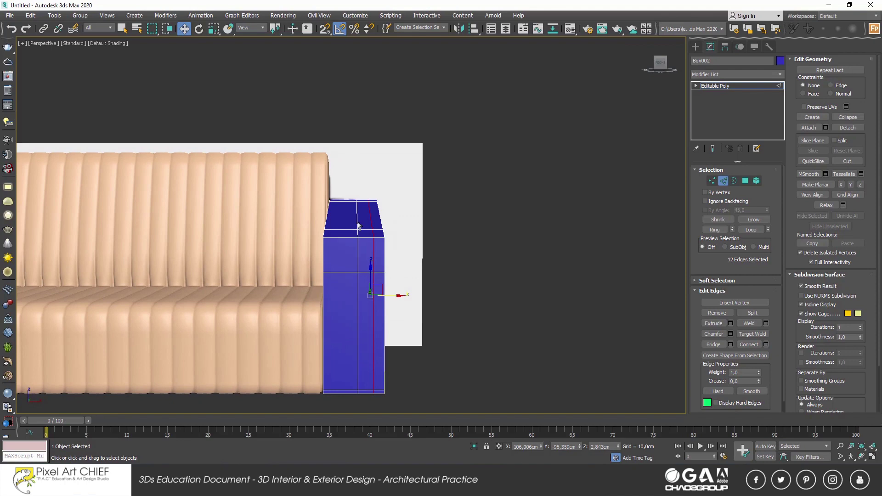
Connect the middle-column edges and extrude them into a groove
{"action": "left_click_drag", "start_coordinate": [363, 192], "coordinate": [367, 414]}
{"action": "left_click", "coordinate": [750, 345]}
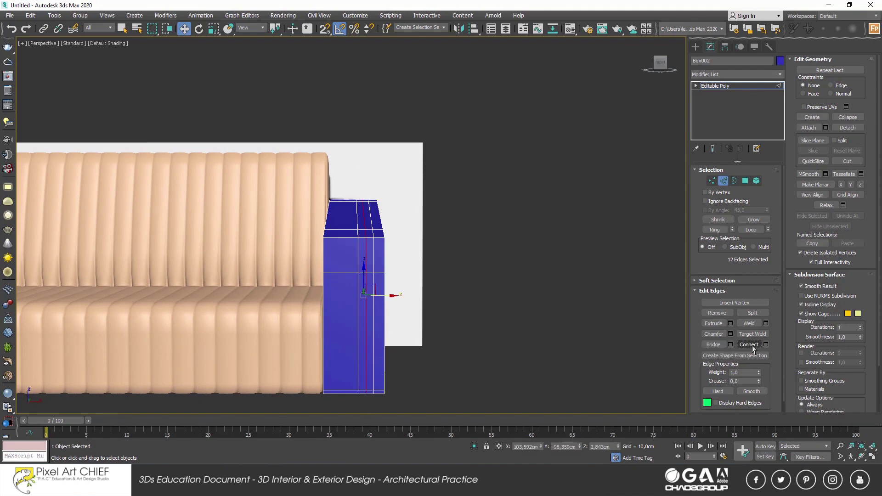
{"action": "left_click", "coordinate": [730, 323]}
{"action": "middle_click_drag", "start_coordinate": [321, 239], "coordinate": [270, 247], "text": "alt"}
{"action": "scroll", "coordinate": [270, 247], "scroll_direction": "up", "scroll_amount": 2}
{"action": "left_click_drag", "start_coordinate": [358, 243], "coordinate": [358, 228]}
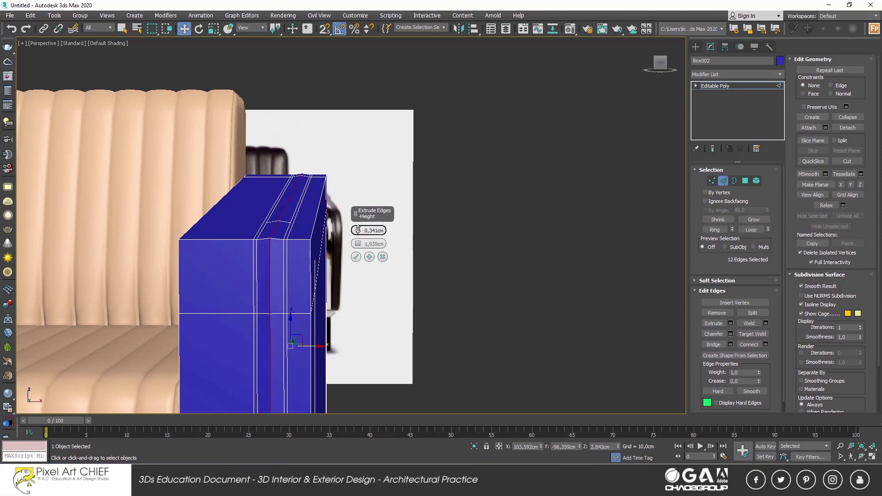
{"action": "middle_click_drag", "start_coordinate": [306, 249], "coordinate": [384, 164], "text": "alt"}
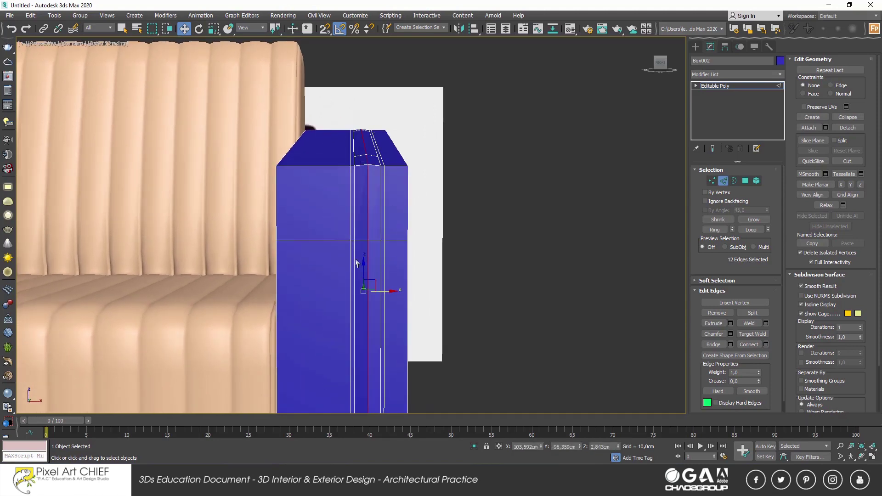
{"action": "left_click", "coordinate": [356, 257]}
Fine-tune the groove's edge extrusion height
{"action": "scroll", "coordinate": [356, 257], "scroll_direction": "down", "scroll_amount": 4}
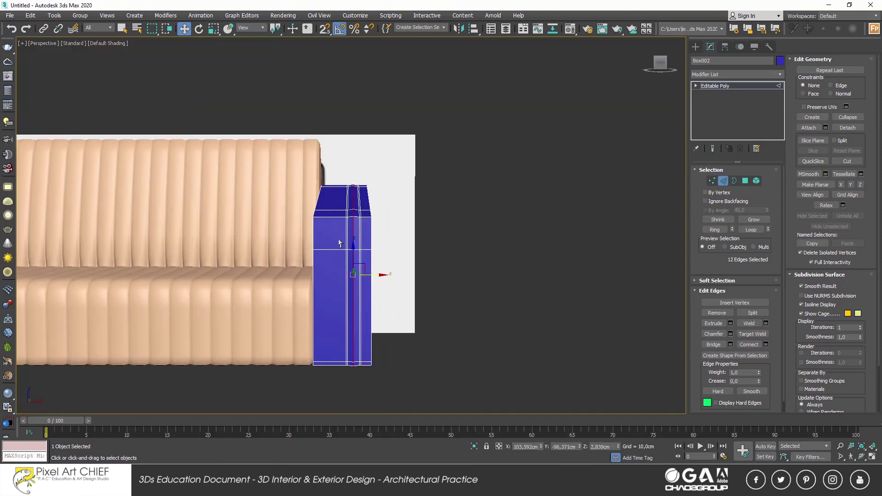
{"action": "left_click", "coordinate": [731, 324]}
{"action": "left_click_drag", "start_coordinate": [358, 244], "coordinate": [363, 236]}
{"action": "left_click", "coordinate": [356, 257]}
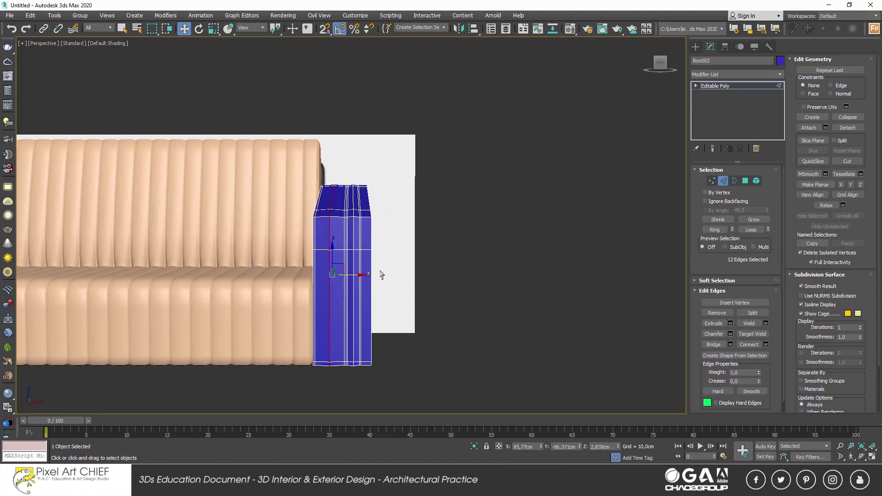
In Front view, extrude a second set of edges as a groove
{"action": "key", "text": "f"}
{"action": "scroll", "coordinate": [487, 399], "scroll_direction": "up", "scroll_amount": 4}
{"action": "left_click_drag", "start_coordinate": [487, 400], "coordinate": [489, 398]}
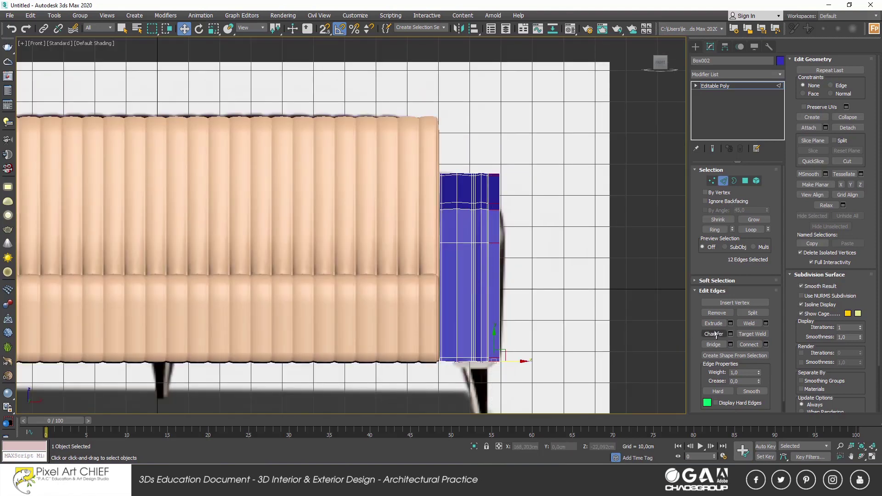
{"action": "left_click", "coordinate": [731, 323]}
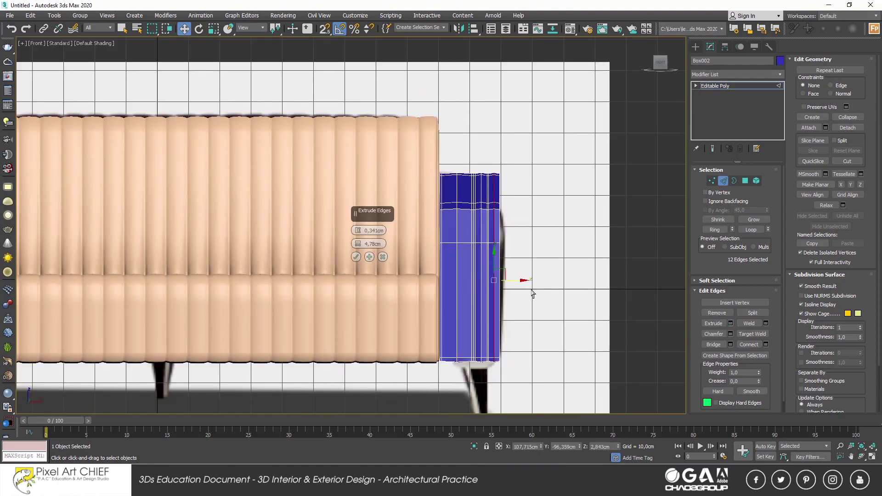
{"action": "left_click", "coordinate": [357, 257]}
{"action": "scroll", "coordinate": [516, 236], "scroll_direction": "up", "scroll_amount": 2}
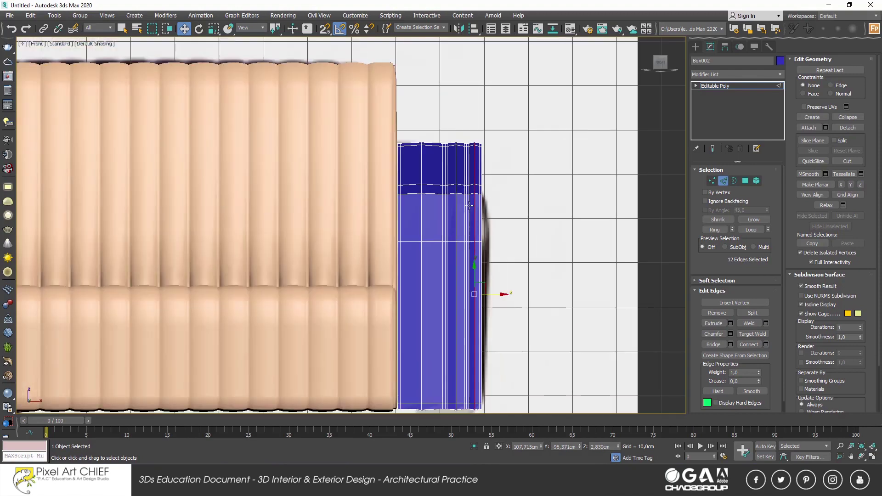
{"action": "key", "text": "p"}
{"action": "scroll", "coordinate": [517, 224], "scroll_direction": "down", "scroll_amount": 5}
{"action": "scroll", "coordinate": [517, 224], "scroll_direction": "up", "scroll_amount": 4}
{"action": "scroll", "coordinate": [517, 225], "scroll_direction": "up", "scroll_amount": 1}
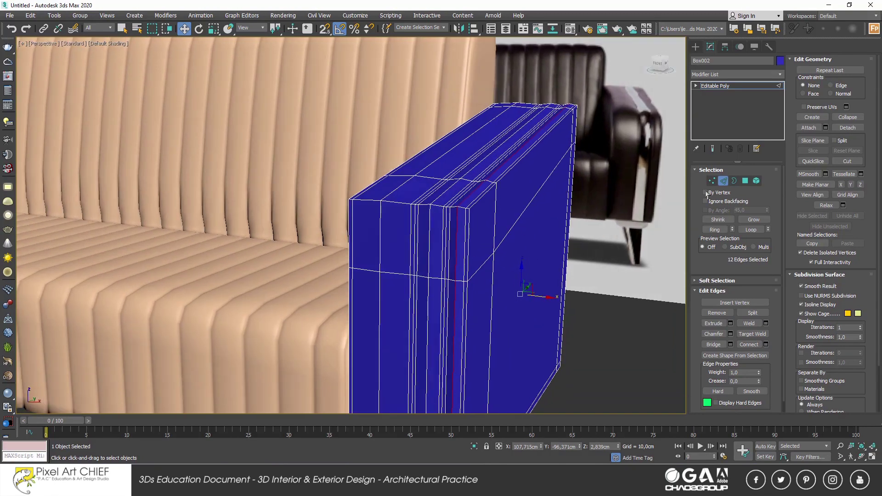
Select additional groove edges around the armrest's top, back and underside
{"action": "left_click", "coordinate": [745, 181]}
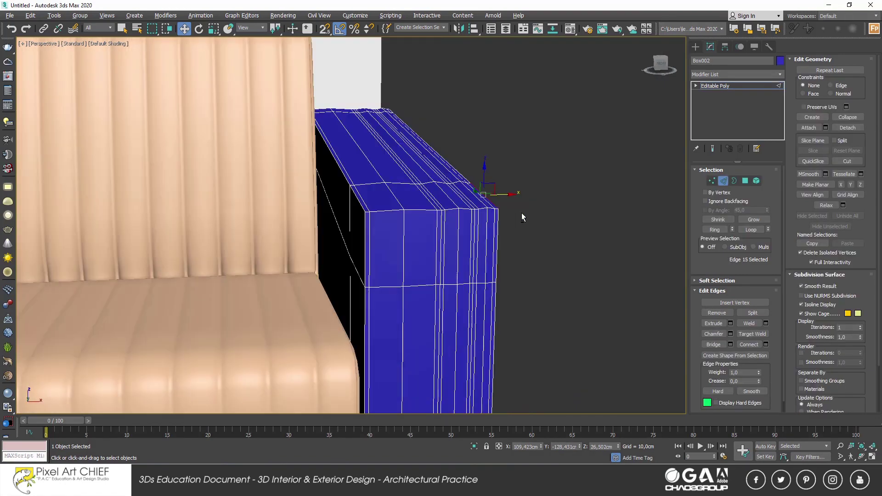
{"action": "middle_click_drag", "start_coordinate": [522, 213], "coordinate": [641, 291], "text": "alt"}
{"action": "left_click", "coordinate": [406, 257], "text": "ctrl"}
{"action": "middle_click_drag", "start_coordinate": [406, 257], "coordinate": [289, 217], "text": "alt"}
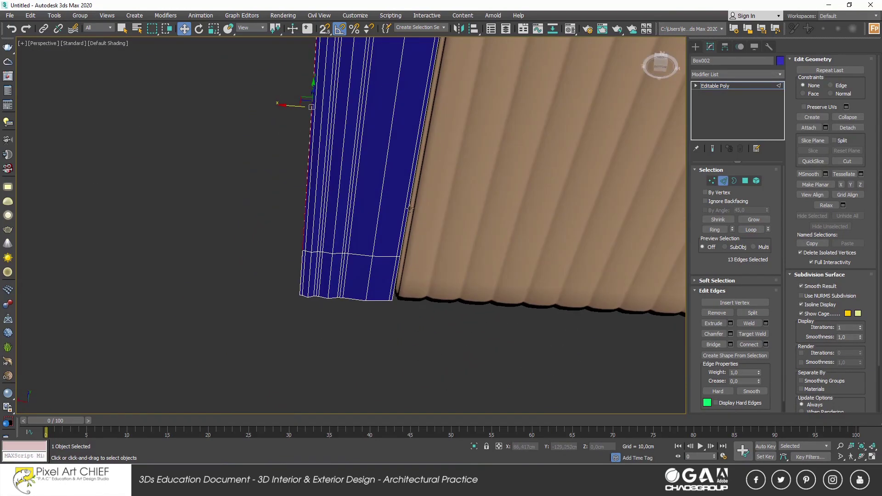
{"action": "left_click", "coordinate": [410, 209], "text": "ctrl"}
{"action": "middle_click_drag", "start_coordinate": [410, 209], "coordinate": [402, 269], "text": "alt"}
{"action": "middle_click_drag", "start_coordinate": [398, 177], "coordinate": [343, 114], "text": "alt"}
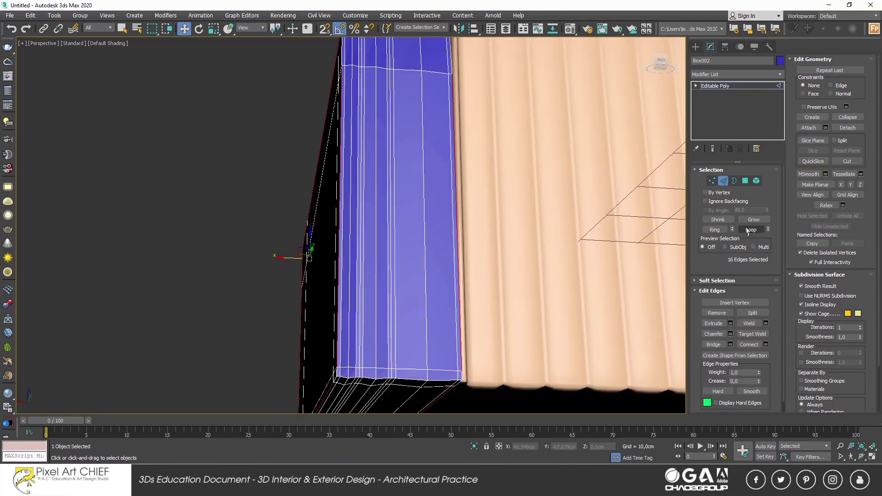
{"action": "left_click", "coordinate": [748, 230]}
{"action": "middle_click_drag", "start_coordinate": [339, 252], "coordinate": [411, 290], "text": "alt"}
Extrude the selected edges as grooves with width about 0.26 cm
{"action": "left_click", "coordinate": [731, 323]}
{"action": "left_click", "coordinate": [356, 256]}
{"action": "middle_click_drag", "start_coordinate": [357, 256], "coordinate": [359, 234], "text": "alt"}
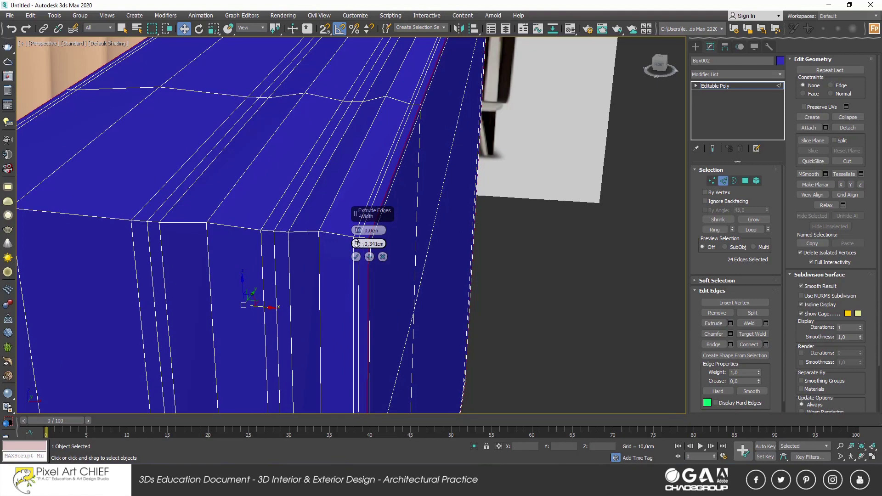
{"action": "left_click_drag", "start_coordinate": [358, 241], "coordinate": [357, 244]}
{"action": "left_click", "coordinate": [357, 257]}
{"action": "scroll", "coordinate": [356, 256], "scroll_direction": "down", "scroll_amount": 5}
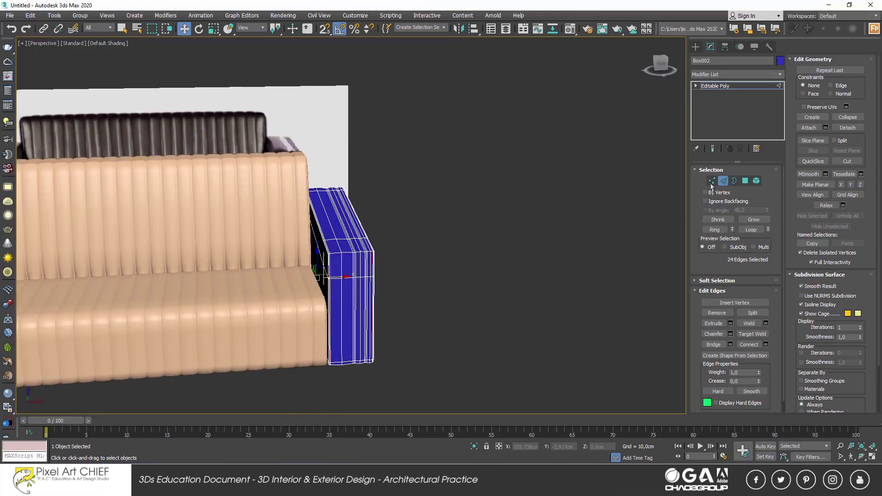
Enable Use NURMS Subdivision on the armrest box
{"action": "key", "text": "2"}
{"action": "middle_click_drag", "start_coordinate": [303, 272], "coordinate": [356, 310], "text": "alt"}
{"action": "left_click", "coordinate": [811, 297]}
{"action": "middle_click_drag", "start_coordinate": [430, 291], "coordinate": [193, 276], "text": "alt"}
Shift the top vertices along one side to curve the armrest's top front corner
{"action": "key", "text": "1"}
{"action": "left_click_drag", "start_coordinate": [185, 282], "coordinate": [255, 223]}
{"action": "left_click_drag", "start_coordinate": [271, 186], "coordinate": [298, 180]}
{"action": "middle_click_drag", "start_coordinate": [237, 190], "coordinate": [373, 322], "text": "alt"}
{"action": "left_click", "coordinate": [712, 181]}
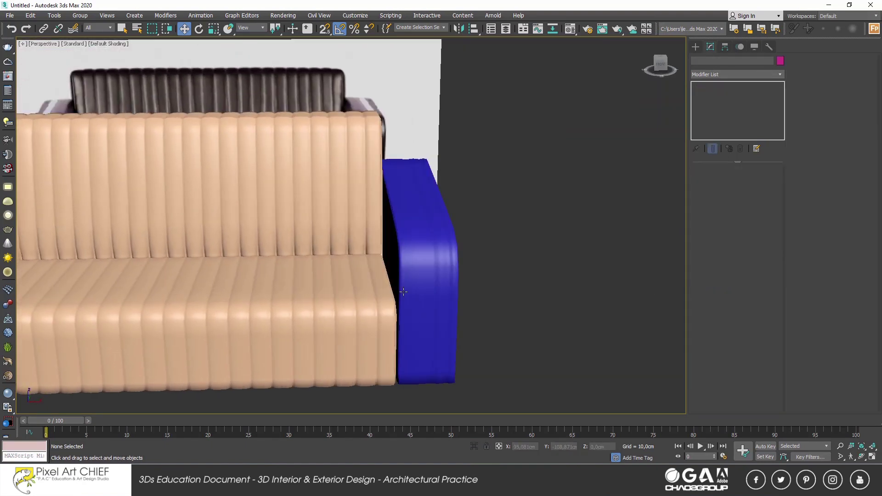
With smoothing off, widen and deepen the groove edge extrusion
{"action": "left_click", "coordinate": [802, 296]}
{"action": "left_click", "coordinate": [723, 180]}
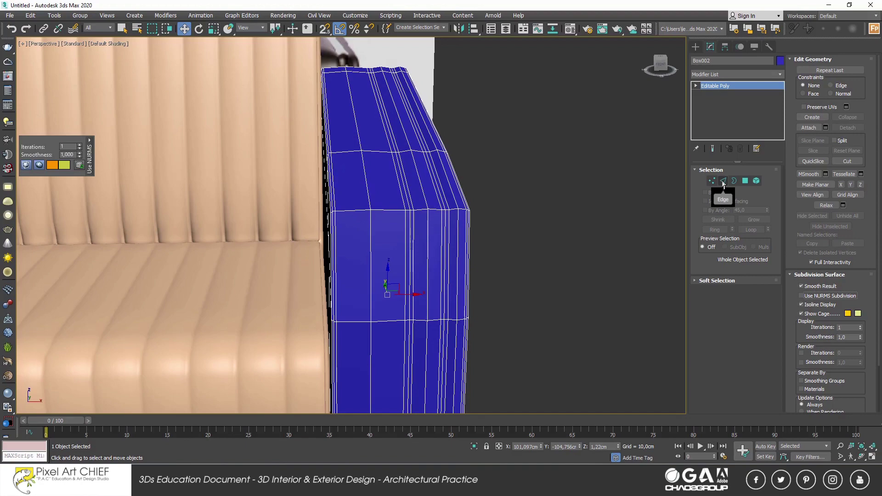
{"action": "scroll", "coordinate": [409, 227], "scroll_direction": "up", "scroll_amount": 2}
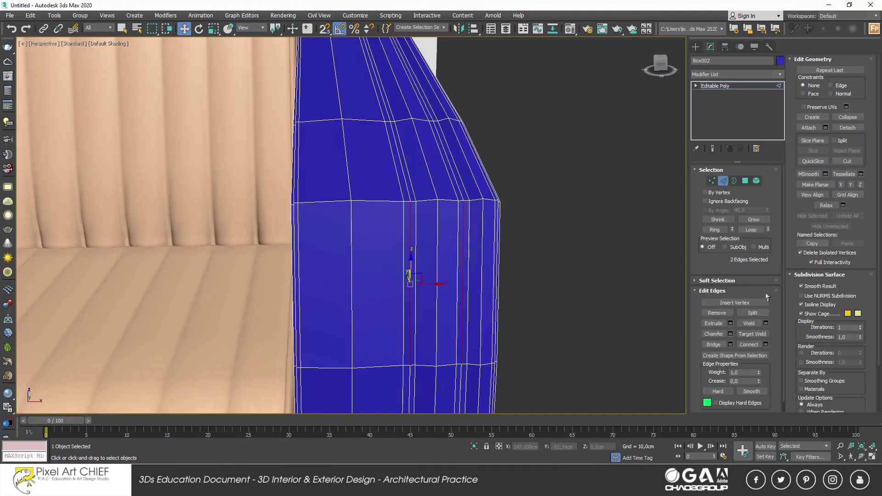
{"action": "middle_click_drag", "start_coordinate": [515, 252], "coordinate": [574, 285], "text": "alt"}
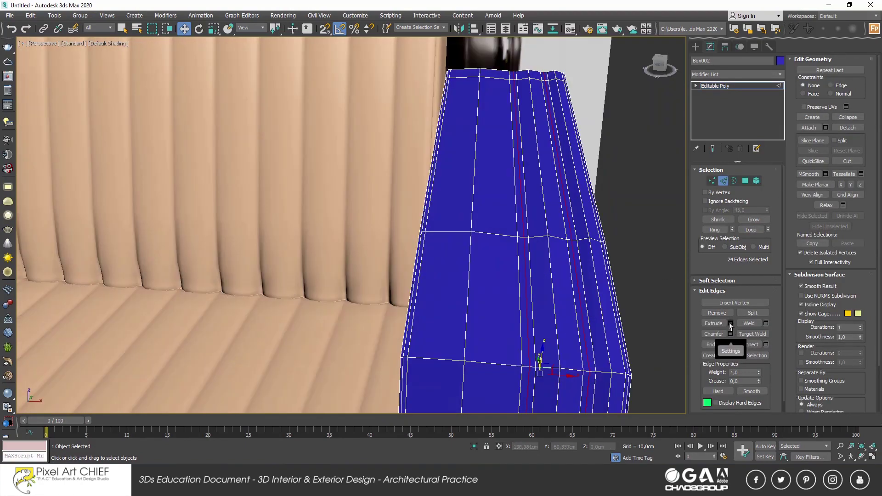
{"action": "left_click", "coordinate": [731, 323]}
{"action": "middle_click_drag", "start_coordinate": [509, 278], "coordinate": [377, 249]}
{"action": "left_click_drag", "start_coordinate": [357, 244], "coordinate": [359, 232]}
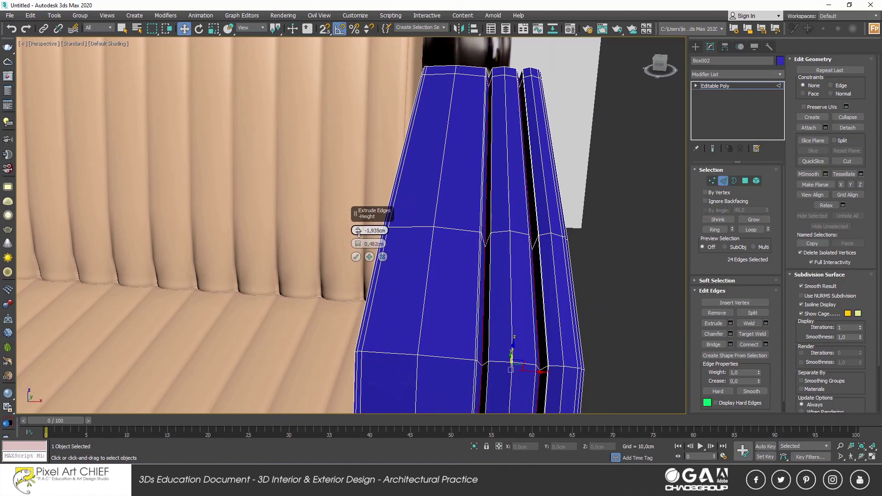
{"action": "scroll", "coordinate": [358, 258], "scroll_direction": "down", "scroll_amount": 3}
Preview the armrest with smoothing on, then undo the preview
{"action": "left_click", "coordinate": [723, 181]}
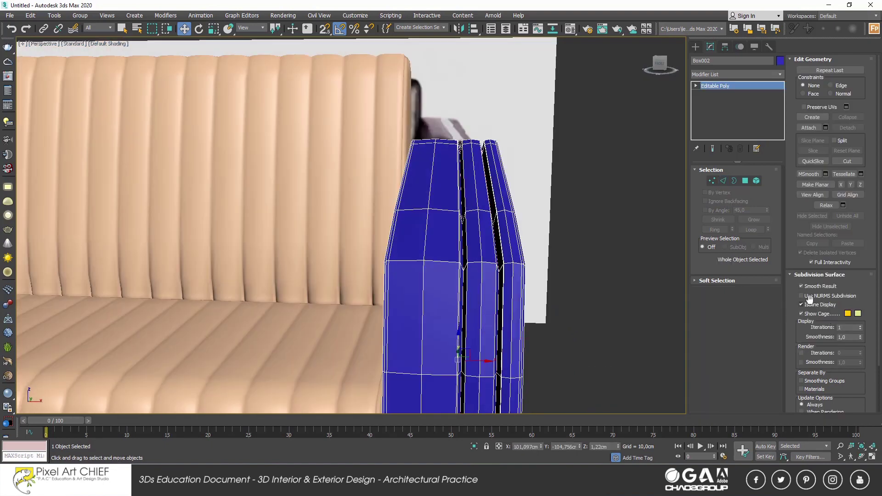
{"action": "left_click", "coordinate": [802, 296]}
{"action": "scroll", "coordinate": [571, 291], "scroll_direction": "down", "scroll_amount": 3}
{"action": "scroll", "coordinate": [506, 280], "scroll_direction": "up", "scroll_amount": 2}
{"action": "key", "text": "ctrl+z"}
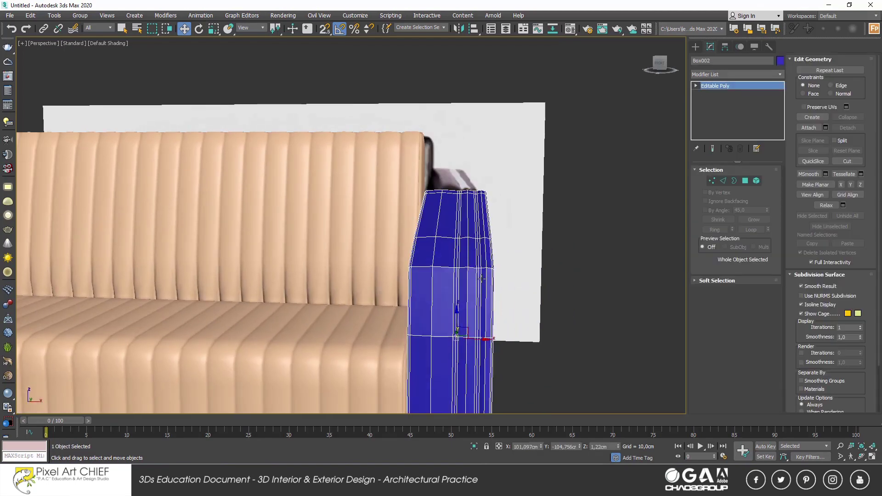
Reapply the edge extrusion to the groove edges in Edge mode
{"action": "left_click", "coordinate": [723, 181]}
{"action": "left_click", "coordinate": [730, 323]}
{"action": "scroll", "coordinate": [363, 229], "scroll_direction": "up", "scroll_amount": 3}
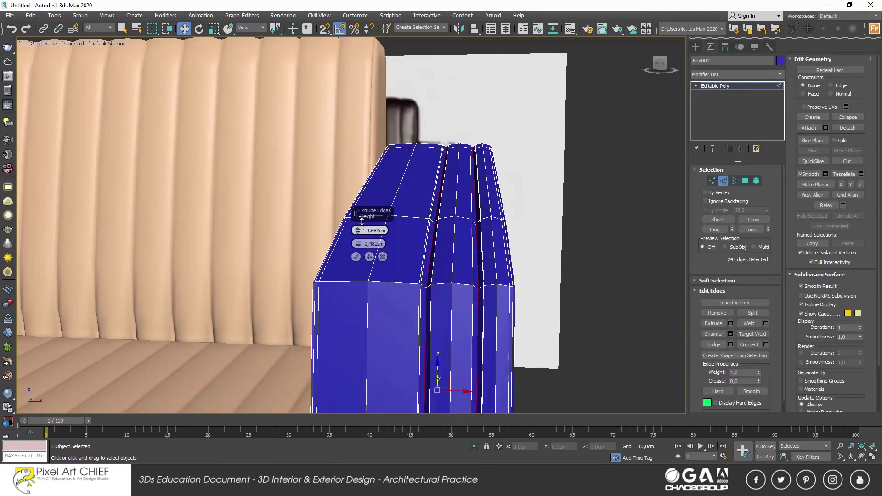
{"action": "left_click", "coordinate": [356, 257]}
{"action": "left_click", "coordinate": [730, 324]}
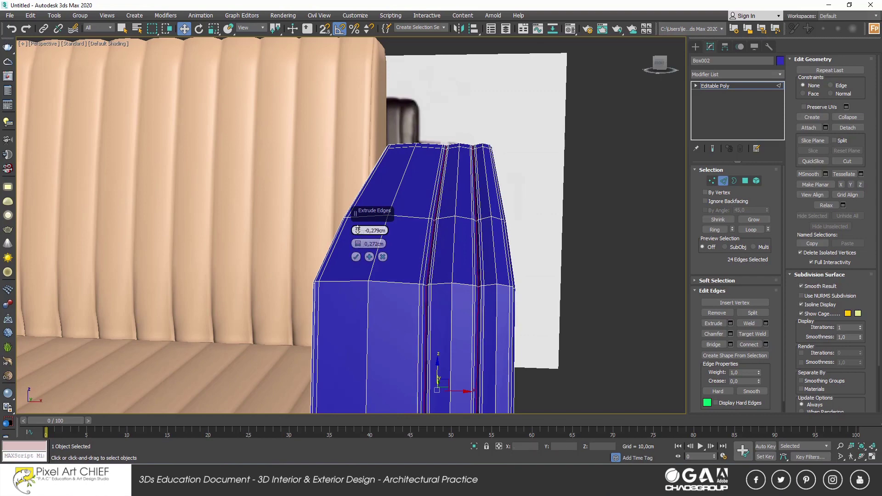
Reselect the armrest, inspect its grooves, and turn NURMS smoothing back on
{"action": "left_click", "coordinate": [802, 296]}
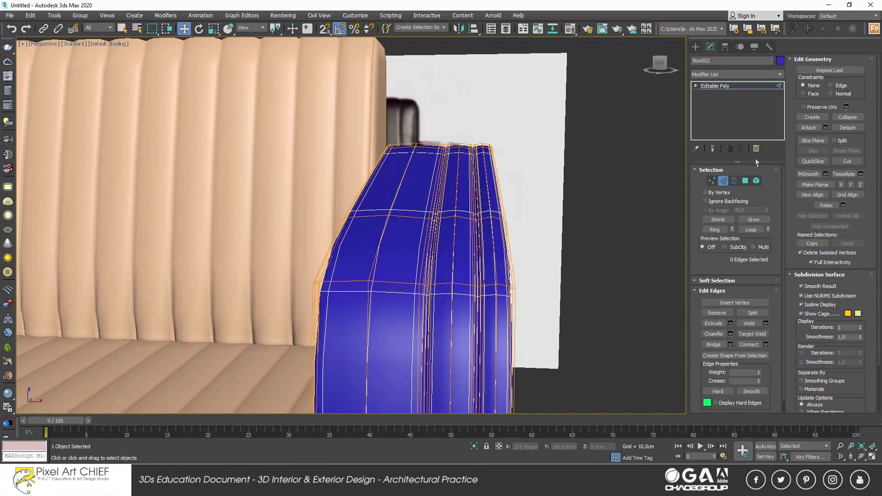
{"action": "left_click", "coordinate": [589, 247]}
{"action": "scroll", "coordinate": [581, 260], "scroll_direction": "down", "scroll_amount": 5}
{"action": "scroll", "coordinate": [501, 249], "scroll_direction": "up", "scroll_amount": 4}
{"action": "left_click", "coordinate": [500, 249]}
{"action": "scroll", "coordinate": [505, 257], "scroll_direction": "down", "scroll_amount": 3}
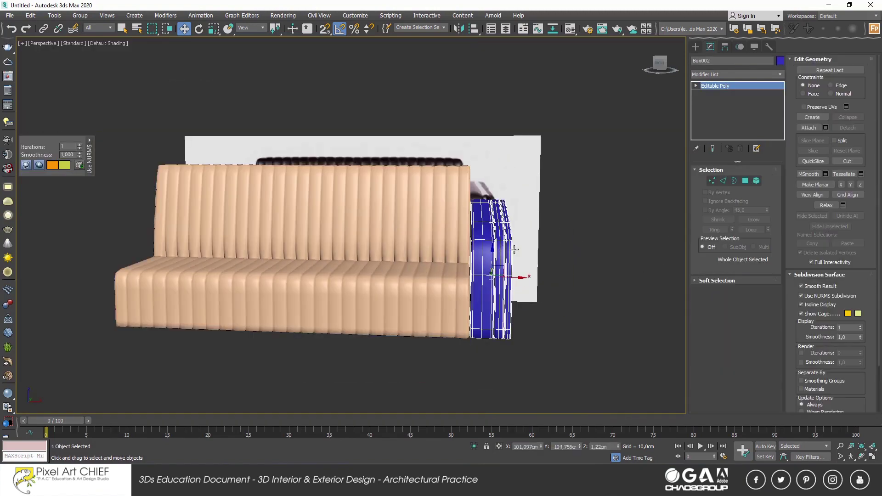
{"action": "middle_click_drag", "start_coordinate": [506, 257], "coordinate": [519, 248], "text": "alt"}
{"action": "scroll", "coordinate": [519, 248], "scroll_direction": "up", "scroll_amount": 3}
{"action": "scroll", "coordinate": [519, 243], "scroll_direction": "up", "scroll_amount": 2}
{"action": "scroll", "coordinate": [519, 244], "scroll_direction": "down", "scroll_amount": 2}
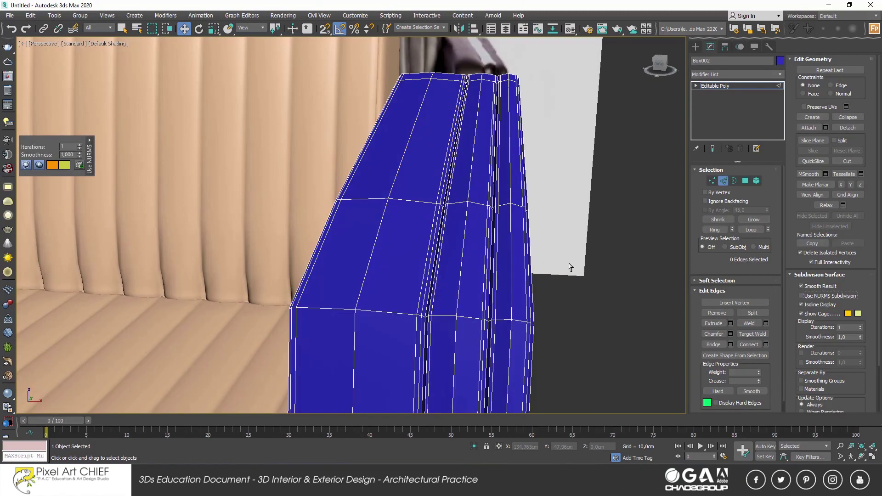
{"action": "scroll", "coordinate": [529, 253], "scroll_direction": "down", "scroll_amount": 4}
{"action": "scroll", "coordinate": [541, 267], "scroll_direction": "up", "scroll_amount": 6}
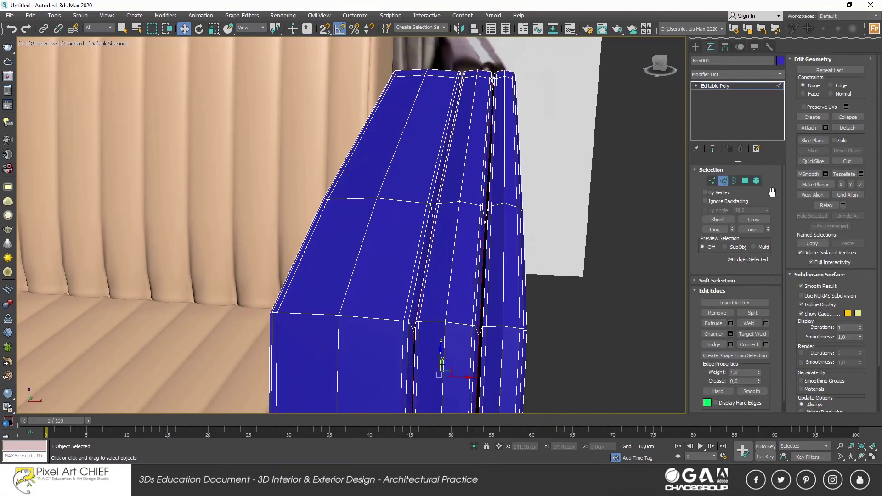
{"action": "left_click", "coordinate": [801, 296]}
Check the rounded blue armrest and widen its extruded edge grooves to 0.396cm
{"action": "left_click", "coordinate": [621, 260]}
{"action": "scroll", "coordinate": [598, 253], "scroll_direction": "down", "scroll_amount": 5}
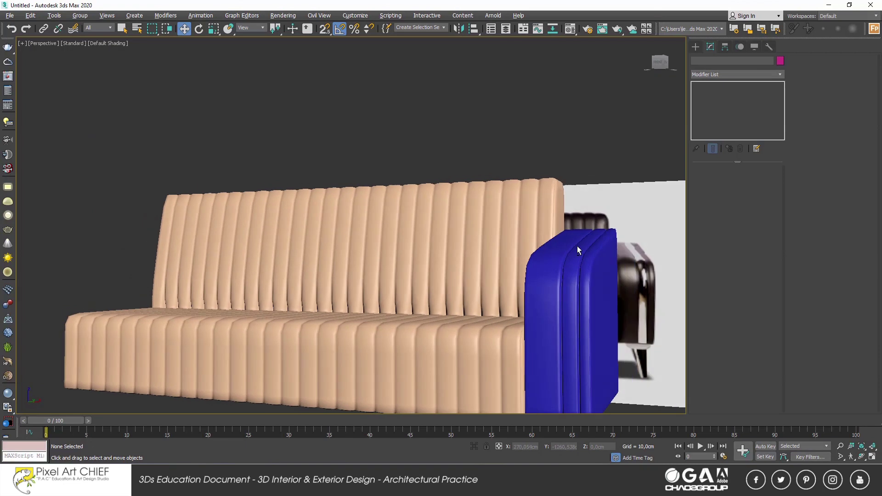
{"action": "scroll", "coordinate": [582, 256], "scroll_direction": "up", "scroll_amount": 5}
{"action": "left_click", "coordinate": [589, 251]}
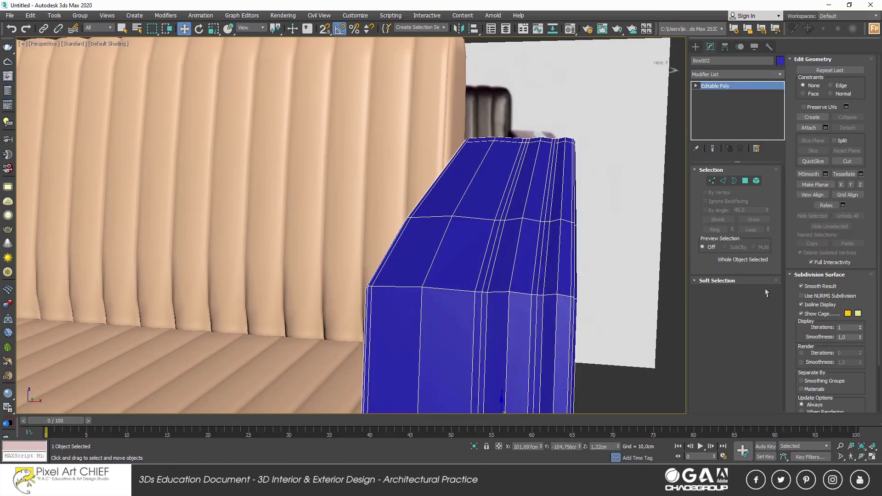
{"action": "left_click", "coordinate": [723, 180]}
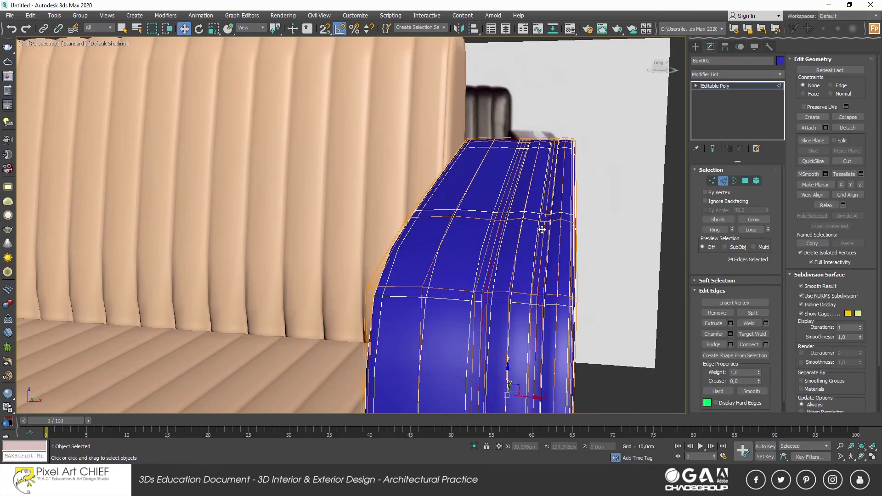
{"action": "middle_click_drag", "start_coordinate": [459, 229], "coordinate": [413, 207], "text": "alt"}
{"action": "middle_click_drag", "start_coordinate": [386, 243], "coordinate": [367, 248], "text": "alt"}
{"action": "left_click_drag", "start_coordinate": [358, 244], "coordinate": [358, 224]}
Mirror the armrest on X as an instance and move Box003 to the sofa's left end
{"action": "key", "text": "2"}
{"action": "left_click", "coordinate": [276, 207]}
{"action": "key", "text": "z"}
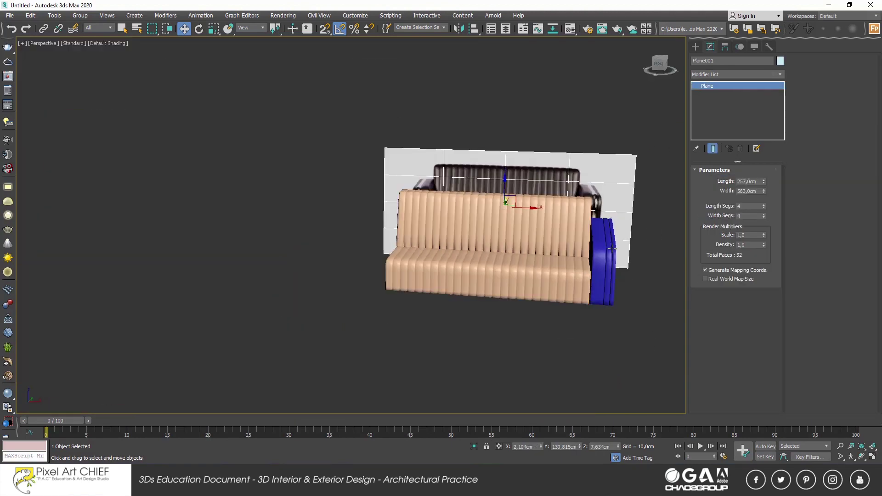
{"action": "left_click", "coordinate": [608, 258]}
{"action": "middle_click_drag", "start_coordinate": [608, 258], "coordinate": [562, 253], "text": "alt"}
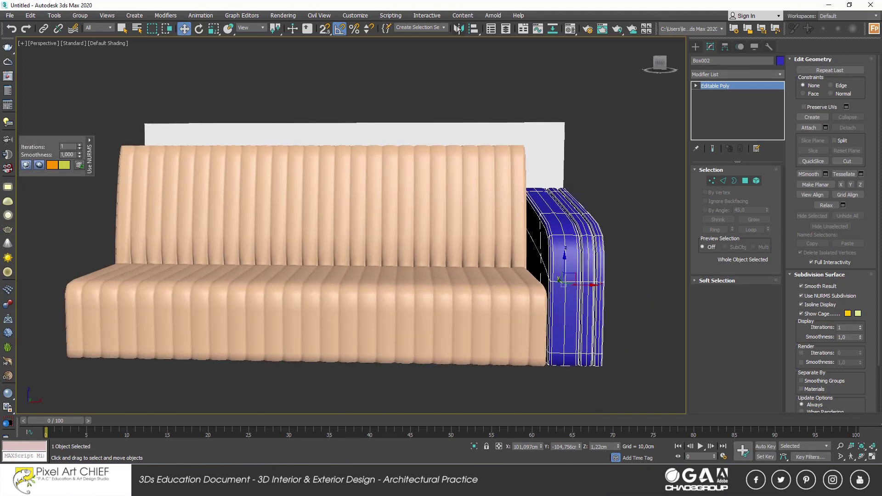
{"action": "left_click", "coordinate": [458, 28]}
{"action": "left_click", "coordinate": [422, 257]}
{"action": "left_click", "coordinate": [416, 308]}
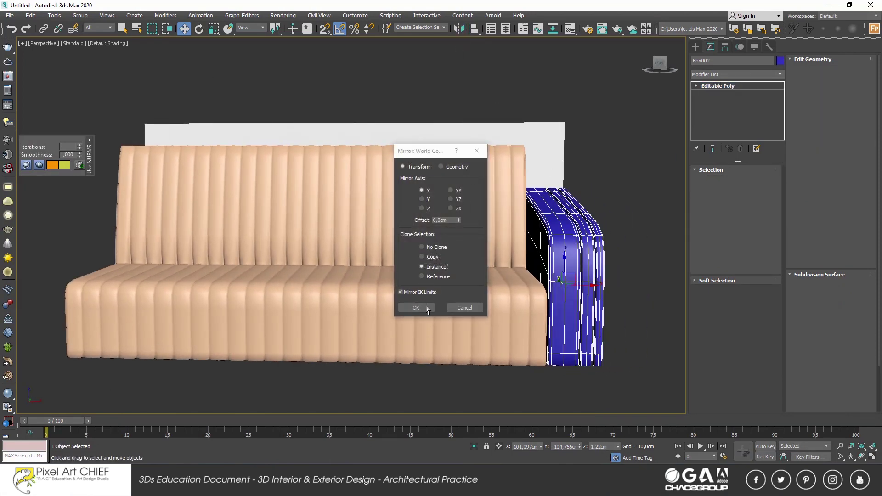
{"action": "left_click", "coordinate": [528, 298]}
{"action": "left_click_drag", "start_coordinate": [583, 291], "coordinate": [101, 276]}
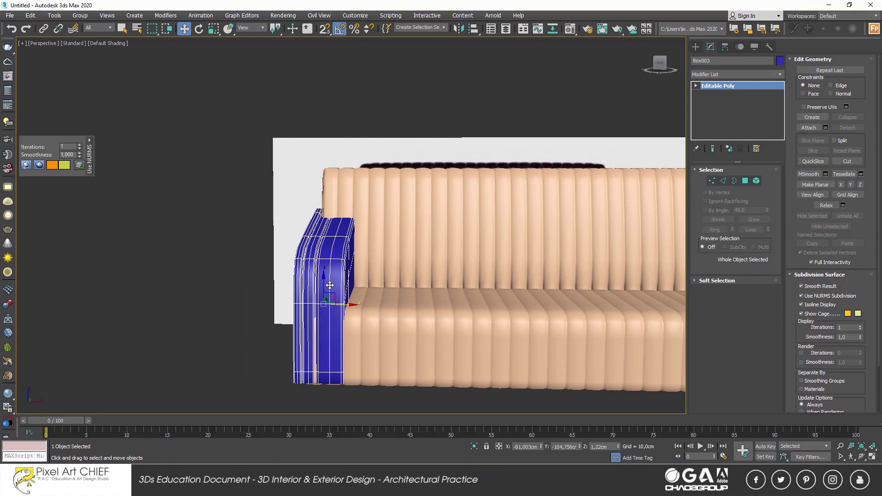
Select the right armrest in front view and switch to vertex editing
{"action": "key", "text": "f"}
{"action": "scroll", "coordinate": [294, 254], "scroll_direction": "down", "scroll_amount": 2}
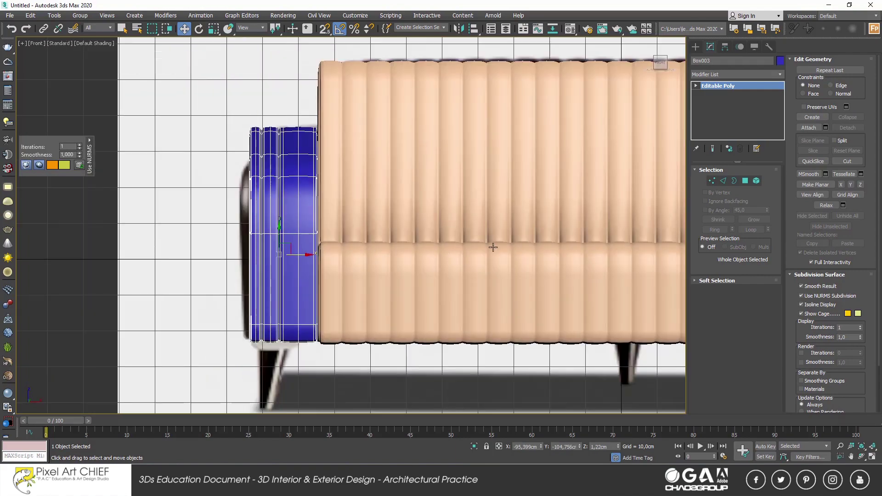
{"action": "mouse_move", "coordinate": [493, 246]}
{"action": "middle_mouse_down"}
{"action": "mouse_move", "coordinate": [331, 243]}
{"action": "mouse_move", "coordinate": [572, 208]}
{"action": "middle_mouse_up"}
{"action": "left_click", "coordinate": [603, 193]}
{"action": "scroll", "coordinate": [602, 193], "scroll_direction": "down", "scroll_amount": 5}
{"action": "scroll", "coordinate": [571, 208], "scroll_direction": "up", "scroll_amount": 5}
{"action": "key", "text": "1"}
{"action": "mouse_move", "coordinate": [533, 255]}
{"action": "middle_mouse_down", "text": "alt"}
{"action": "mouse_move", "coordinate": [467, 207]}
{"action": "mouse_move", "coordinate": [540, 233]}
{"action": "middle_mouse_up", "text": "alt"}
Turn on Use NURMS Subdivision for the right armrest Box002
{"action": "left_click", "coordinate": [473, 203]}
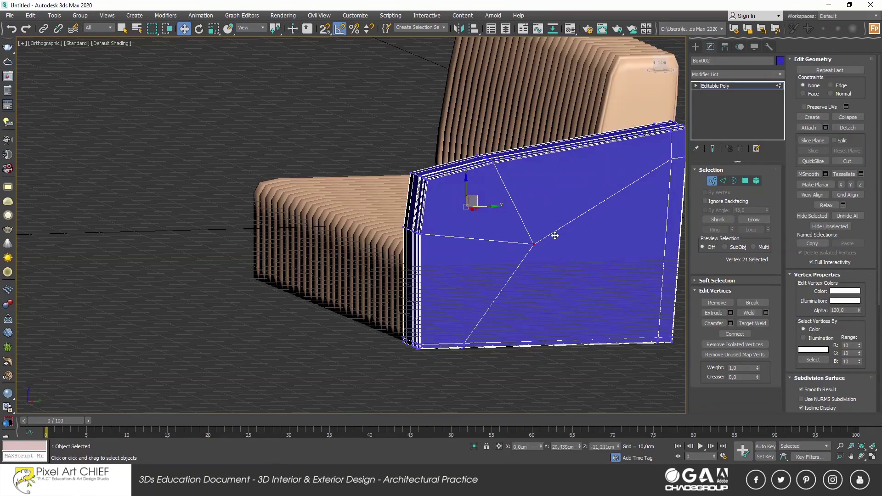
{"action": "middle_click_drag", "start_coordinate": [492, 211], "coordinate": [592, 261], "text": "alt"}
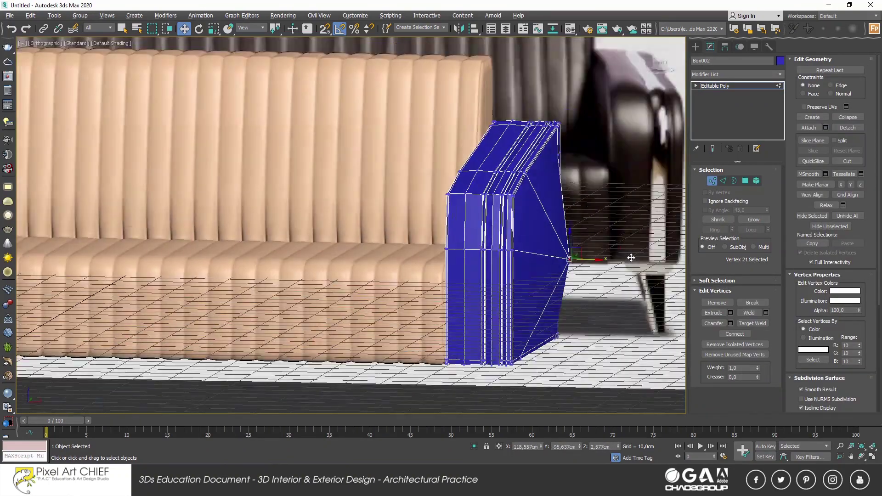
{"action": "scroll", "coordinate": [808, 352], "scroll_direction": "down", "scroll_amount": 5}
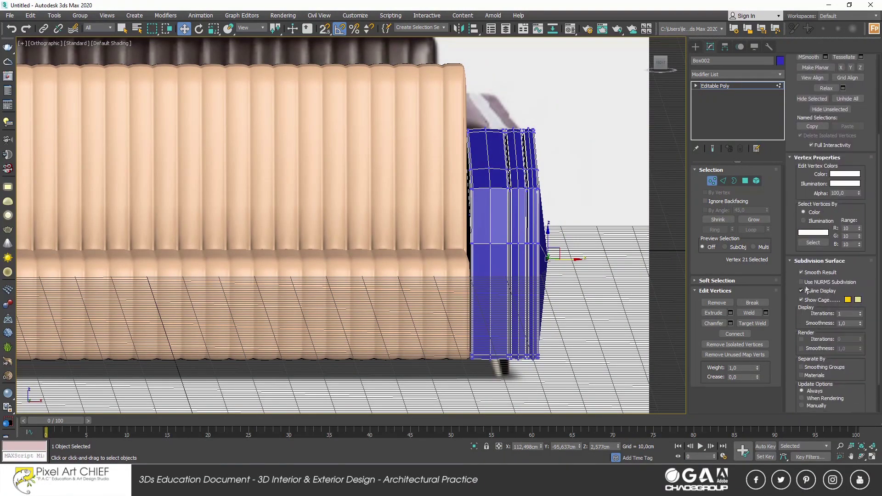
{"action": "left_click", "coordinate": [802, 281]}
{"action": "mouse_move", "coordinate": [552, 257]}
{"action": "middle_mouse_down", "text": "alt"}
{"action": "mouse_move", "coordinate": [590, 252]}
{"action": "mouse_move", "coordinate": [552, 257]}
{"action": "middle_mouse_up", "text": "alt"}
{"action": "mouse_move", "coordinate": [546, 196]}
{"action": "middle_mouse_down", "text": "alt"}
{"action": "mouse_move", "coordinate": [483, 211]}
{"action": "mouse_move", "coordinate": [532, 222]}
{"action": "mouse_move", "coordinate": [608, 303]}
{"action": "middle_mouse_up", "text": "alt"}
Copy the right armrest and move the copy snug against the sofa's left end
{"action": "key", "text": "1"}
{"action": "key", "text": "p"}
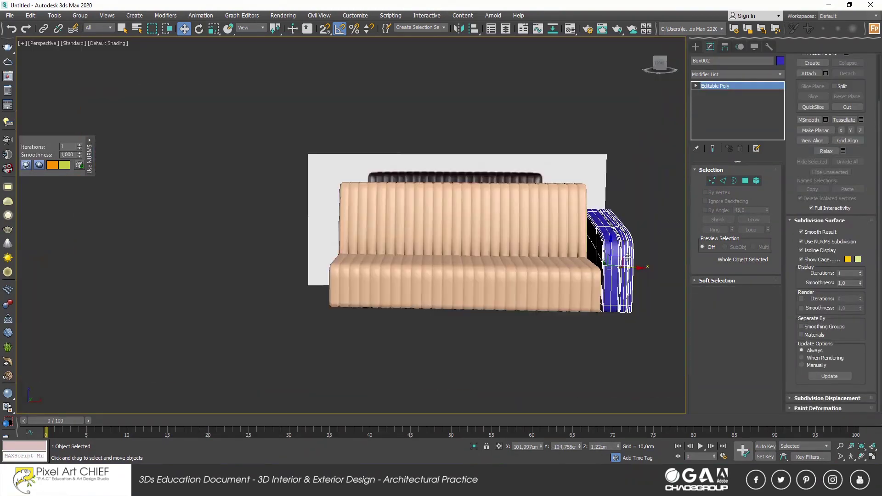
{"action": "key", "text": "ctrl+v"}
{"action": "key", "text": "Return"}
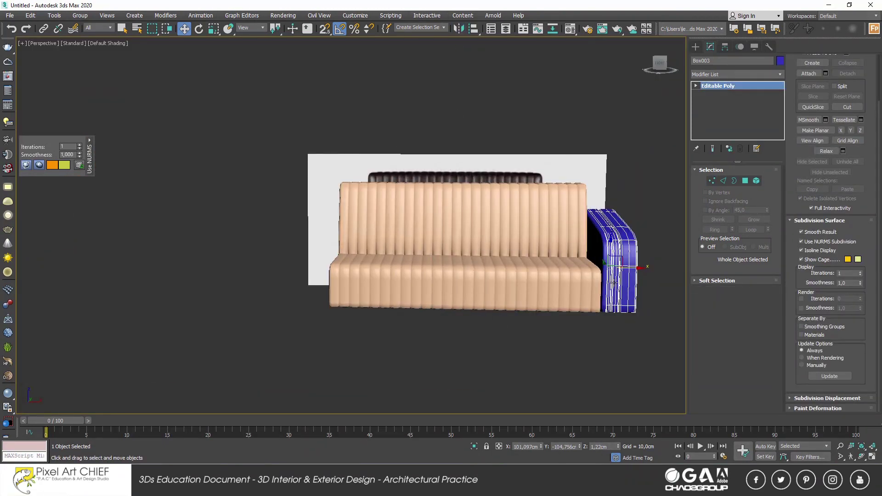
{"action": "left_click_drag", "start_coordinate": [640, 269], "coordinate": [340, 264]}
{"action": "scroll", "coordinate": [340, 264], "scroll_direction": "up", "scroll_amount": 3}
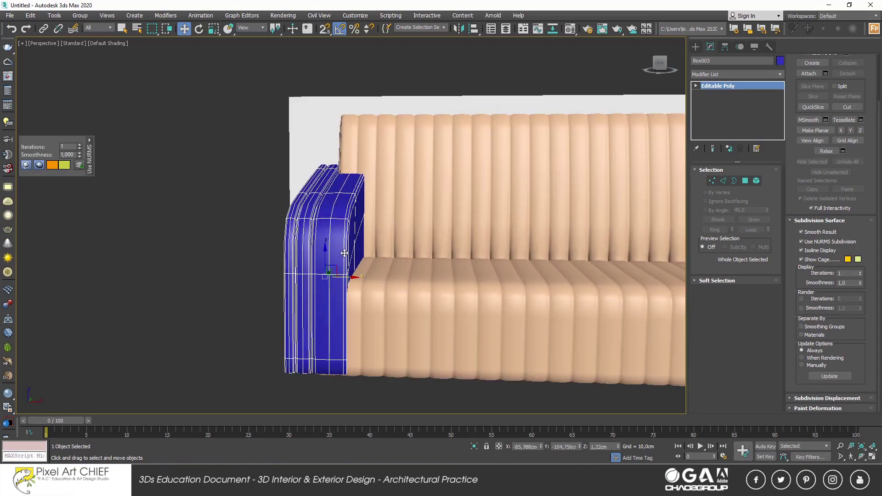
{"action": "key", "text": "f"}
{"action": "scroll", "coordinate": [324, 255], "scroll_direction": "down", "scroll_amount": 3}
{"action": "key", "text": "p"}
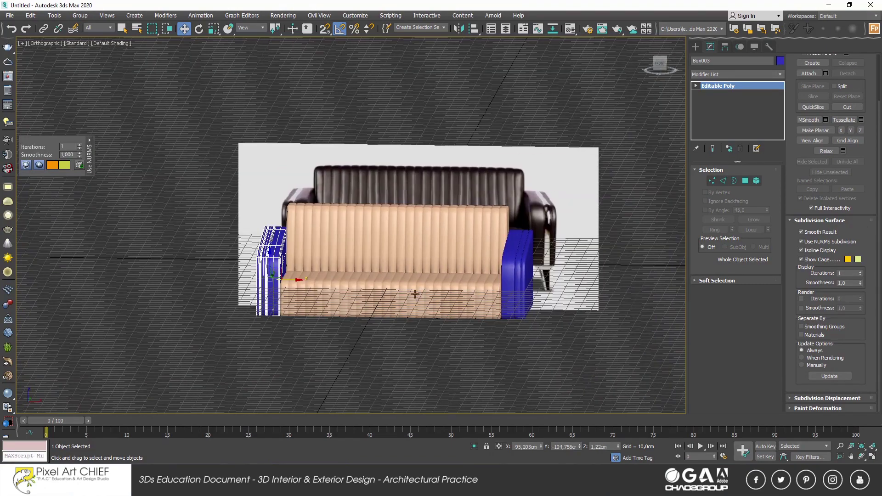
{"action": "middle_click_drag", "start_coordinate": [518, 277], "coordinate": [455, 288], "text": "alt"}
{"action": "key", "text": "f"}
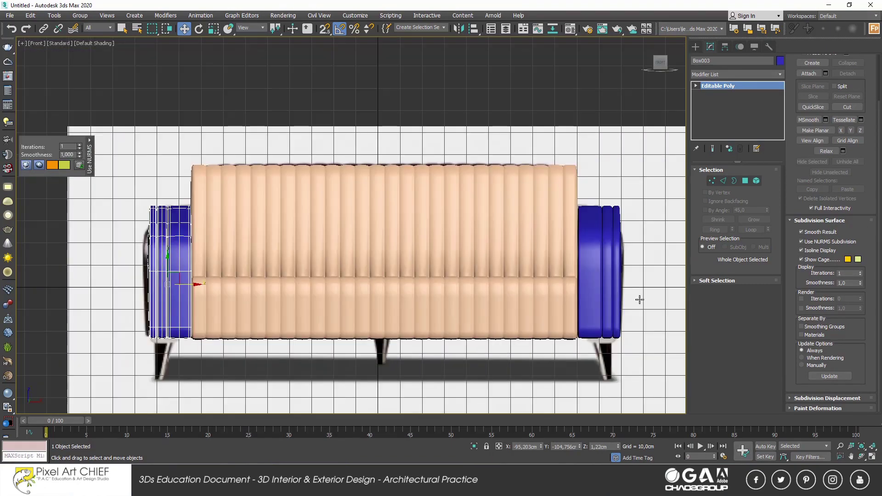
Bring up Create > Standard Primitives in a close front view
{"action": "left_click", "coordinate": [696, 46]}
{"action": "left_click", "coordinate": [717, 122]}
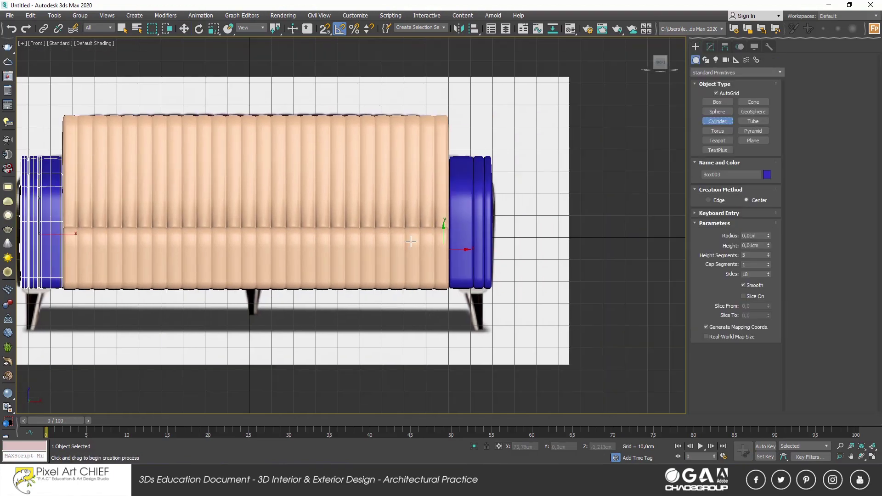
{"action": "key", "text": "f"}
{"action": "scroll", "coordinate": [435, 301], "scroll_direction": "up", "scroll_amount": 5}
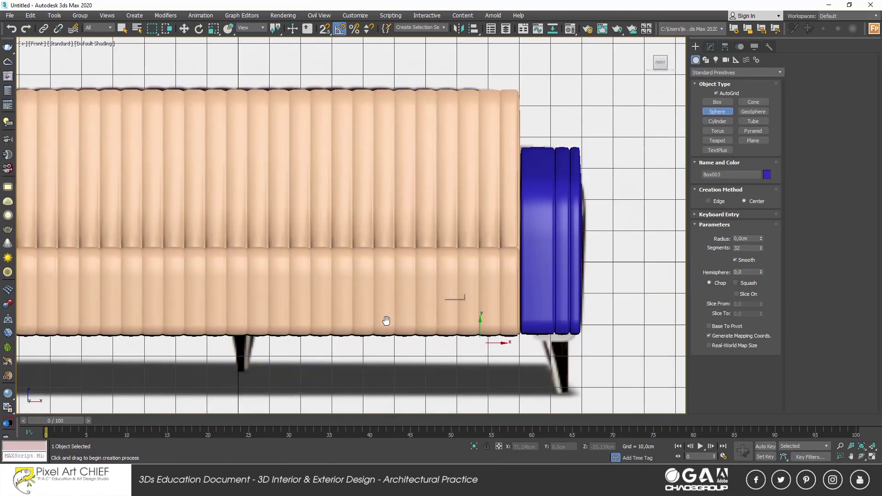
Create a sphere under the right armrest, flip it 180°, set Hemisphere 0.69 and flatten it
{"action": "left_click_drag", "start_coordinate": [455, 310], "coordinate": [478, 321]}
{"action": "key", "text": "e"}
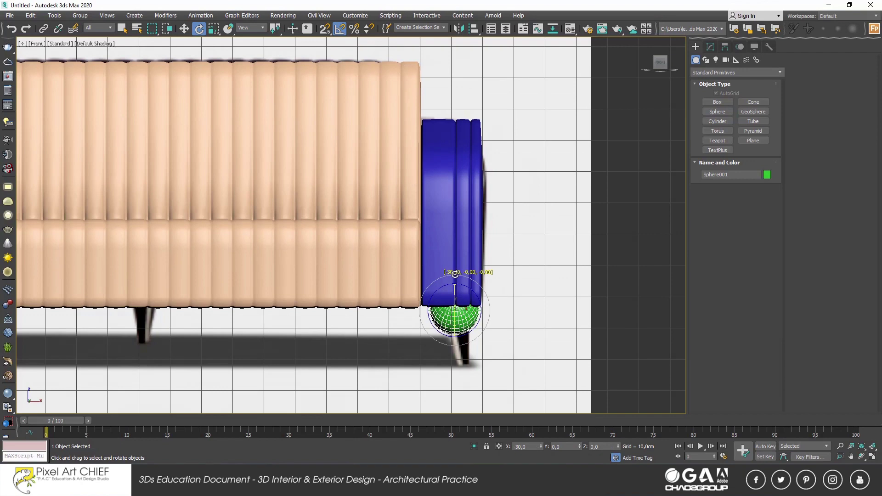
{"action": "left_click", "coordinate": [710, 47]}
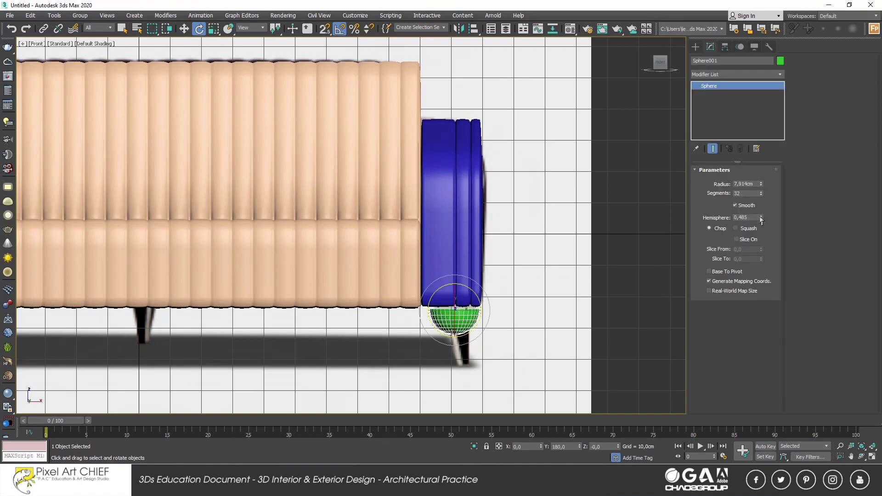
{"action": "scroll", "coordinate": [454, 310], "scroll_direction": "up", "scroll_amount": 5}
{"action": "key", "text": "r"}
{"action": "left_click_drag", "start_coordinate": [457, 233], "coordinate": [488, 256]}
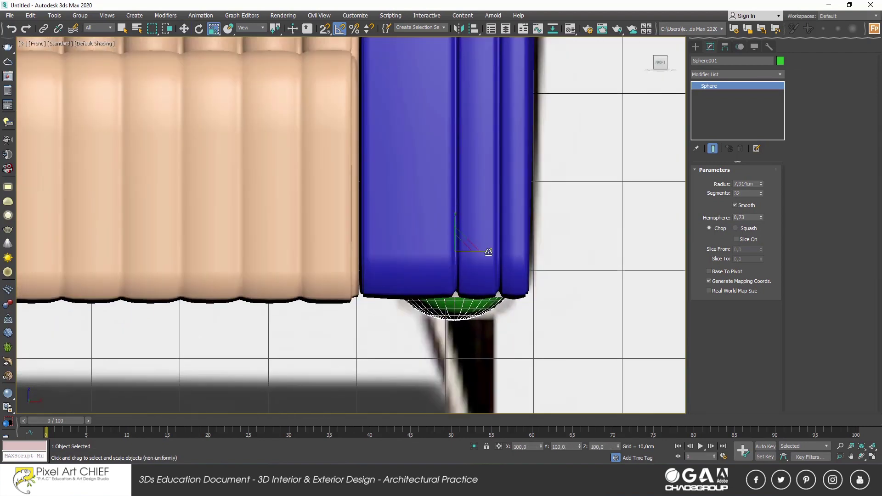
{"action": "left_click_drag", "start_coordinate": [762, 217], "coordinate": [762, 225]}
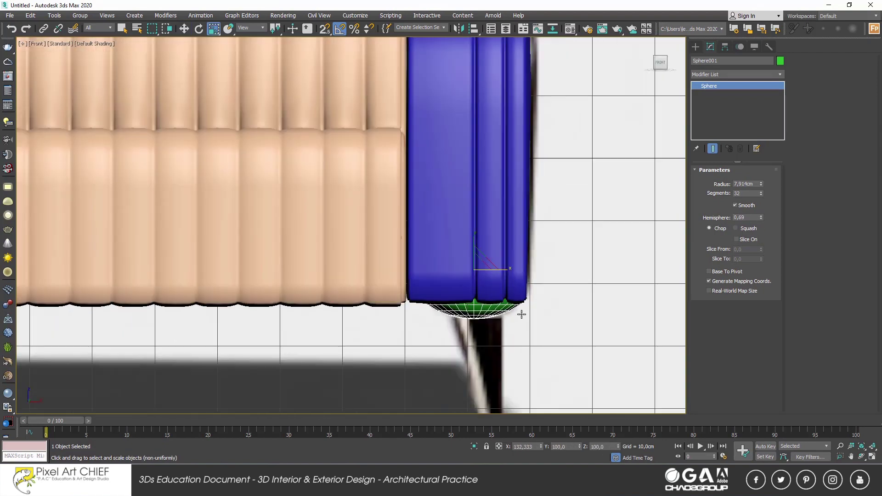
{"action": "scroll", "coordinate": [518, 312], "scroll_direction": "down", "scroll_amount": 5}
{"action": "key", "text": "w"}
Clone the hemisphere cap to the remaining armrest corners
{"action": "left_click_drag", "start_coordinate": [157, 305], "coordinate": [158, 306], "text": "shift"}
{"action": "left_click", "coordinate": [437, 278]}
{"action": "scroll", "coordinate": [485, 300], "scroll_direction": "down", "scroll_amount": 4}
{"action": "mouse_move", "coordinate": [484, 299]}
{"action": "middle_mouse_down", "text": "alt"}
{"action": "mouse_move", "coordinate": [669, 252]}
{"action": "mouse_move", "coordinate": [597, 267]}
{"action": "middle_mouse_up", "text": "alt"}
{"action": "scroll", "coordinate": [506, 285], "scroll_direction": "up", "scroll_amount": 5}
{"action": "middle_click_drag", "start_coordinate": [505, 285], "coordinate": [488, 296], "text": "alt"}
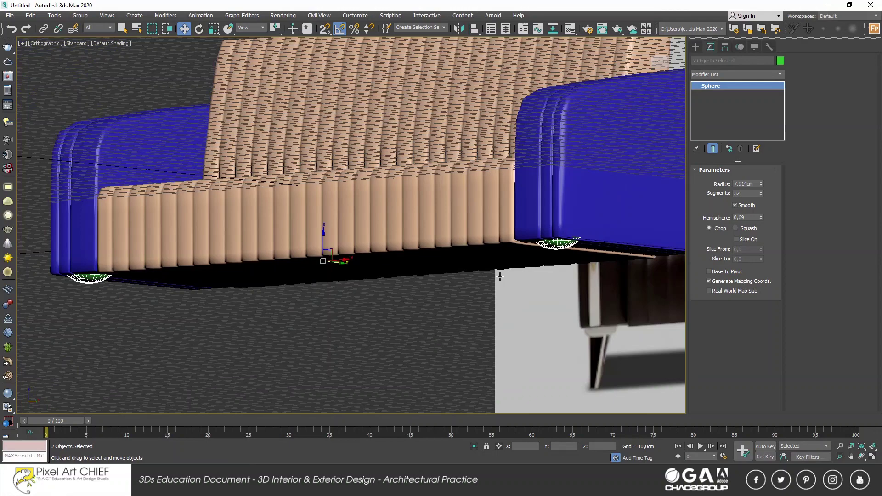
{"action": "scroll", "coordinate": [574, 221], "scroll_direction": "down", "scroll_amount": 4}
{"action": "left_click", "coordinate": [137, 206], "text": "ctrl"}
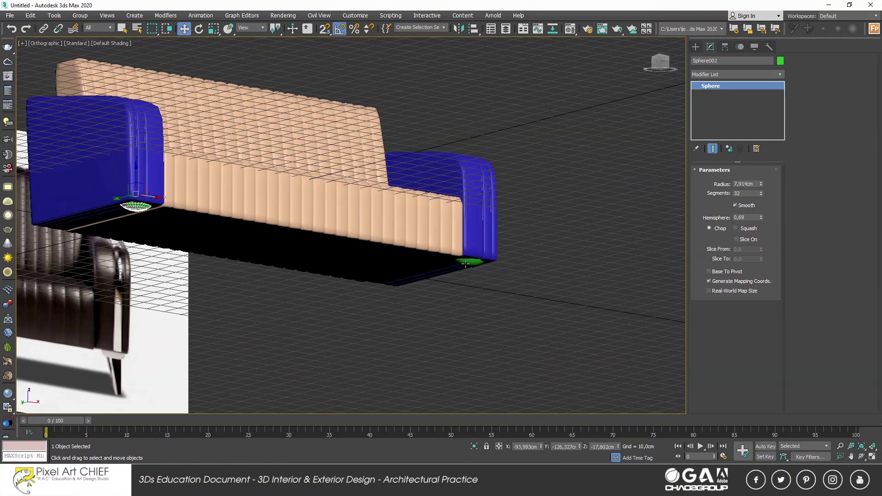
{"action": "middle_click_drag", "start_coordinate": [137, 207], "coordinate": [175, 260], "text": "alt"}
{"action": "left_click_drag", "start_coordinate": [175, 259], "coordinate": [177, 261], "text": "shift"}
{"action": "left_click", "coordinate": [434, 284]}
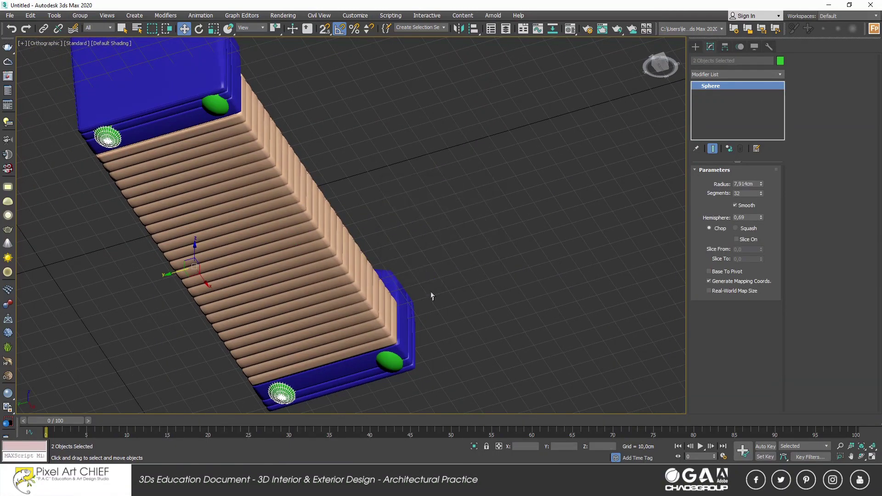
{"action": "key", "text": "f"}
Create a thin leg cylinder at the right foot and tilt it -45°
{"action": "left_click", "coordinate": [696, 46]}
{"action": "left_click", "coordinate": [717, 121]}
{"action": "left_click", "coordinate": [622, 274]}
{"action": "right_click", "coordinate": [628, 235]}
{"action": "left_click", "coordinate": [680, 255]}
{"action": "left_click_drag", "start_coordinate": [624, 258], "coordinate": [624, 239]}
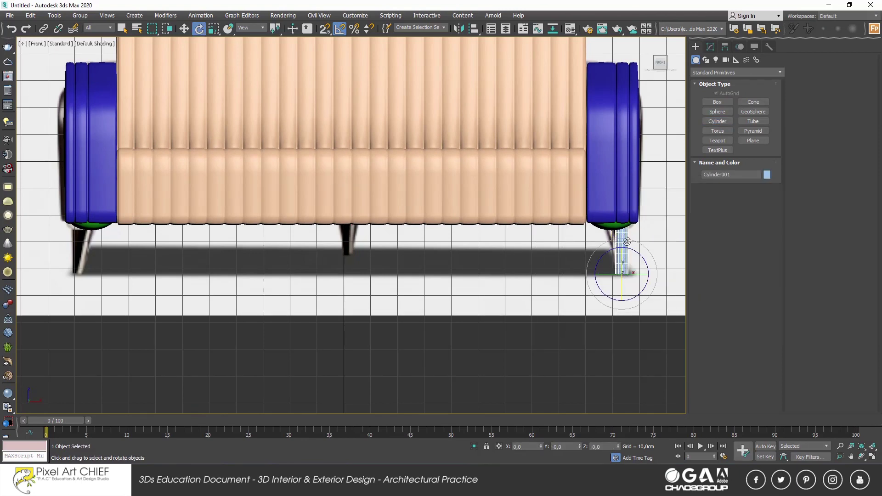
Convert the leg cylinder to Editable Poly and select its top face
{"action": "scroll", "coordinate": [627, 242], "scroll_direction": "up", "scroll_amount": 2}
{"action": "left_click", "coordinate": [711, 46]}
{"action": "right_click", "coordinate": [532, 236]}
{"action": "left_click", "coordinate": [644, 354]}
{"action": "key", "text": "4"}
{"action": "left_click", "coordinate": [529, 232]}
{"action": "key", "text": "w"}
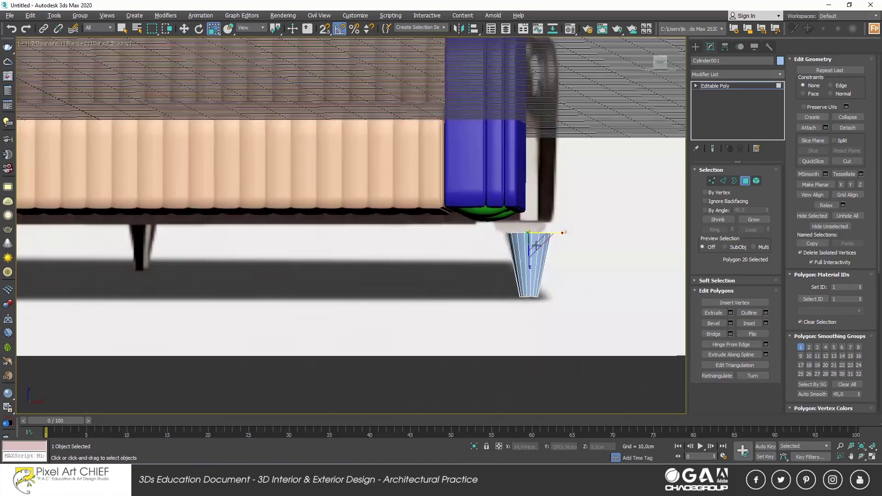
Scale the leg's top face narrower so its outer side is vertical
{"action": "scroll", "coordinate": [546, 239], "scroll_direction": "up", "scroll_amount": 4}
{"action": "scroll", "coordinate": [519, 257], "scroll_direction": "down", "scroll_amount": 3}
{"action": "scroll", "coordinate": [511, 260], "scroll_direction": "down", "scroll_amount": 2}
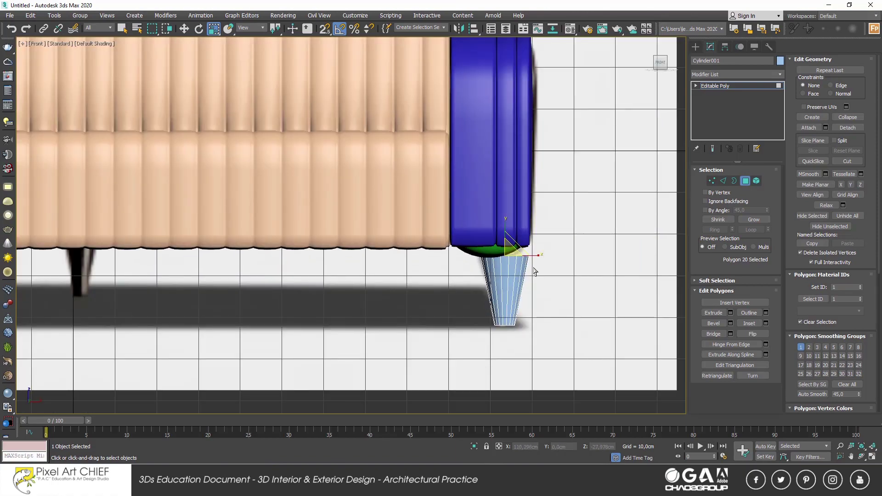
{"action": "key", "text": "r"}
{"action": "middle_click_drag", "start_coordinate": [523, 258], "coordinate": [504, 268], "text": "alt"}
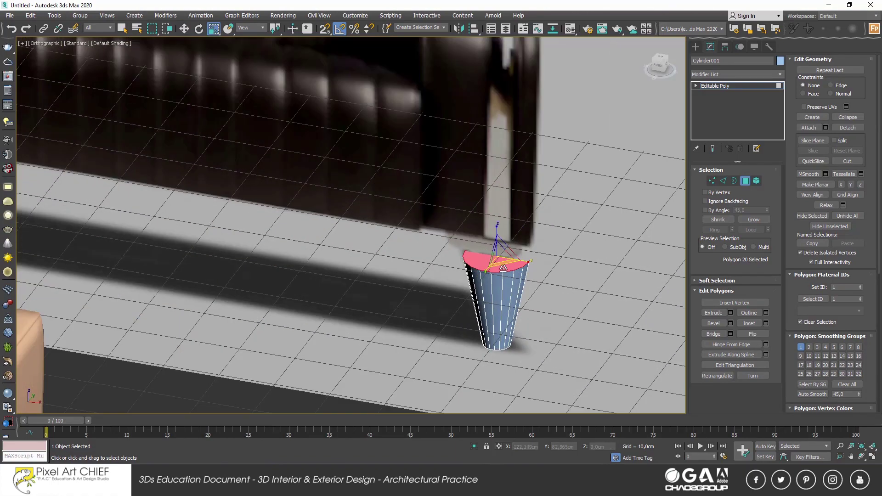
{"action": "left_click_drag", "start_coordinate": [503, 268], "coordinate": [501, 278]}
{"action": "key", "text": "w"}
{"action": "key", "text": "4"}
Position and rotate the tapered leg under the armrest's front corner
{"action": "scroll", "coordinate": [504, 276], "scroll_direction": "down", "scroll_amount": 5}
{"action": "scroll", "coordinate": [504, 276], "scroll_direction": "down", "scroll_amount": 3}
{"action": "middle_click_drag", "start_coordinate": [504, 276], "coordinate": [563, 287], "text": "alt"}
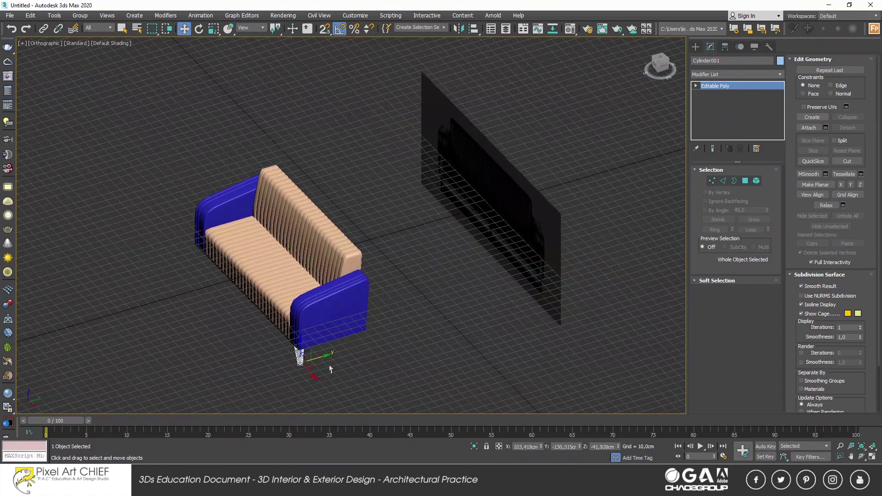
{"action": "key", "text": "f"}
{"action": "scroll", "coordinate": [569, 370], "scroll_direction": "up", "scroll_amount": 5}
{"action": "mouse_move", "coordinate": [569, 370]}
{"action": "middle_mouse_down", "text": "alt"}
{"action": "mouse_move", "coordinate": [547, 372]}
{"action": "mouse_move", "coordinate": [540, 363]}
{"action": "mouse_move", "coordinate": [627, 319]}
{"action": "mouse_move", "coordinate": [563, 342]}
{"action": "mouse_move", "coordinate": [571, 341]}
{"action": "mouse_move", "coordinate": [572, 367]}
{"action": "mouse_move", "coordinate": [631, 371]}
{"action": "middle_mouse_up", "text": "alt"}
{"action": "key", "text": "p"}
{"action": "scroll", "coordinate": [359, 368], "scroll_direction": "up", "scroll_amount": 5}
{"action": "key", "text": "e"}
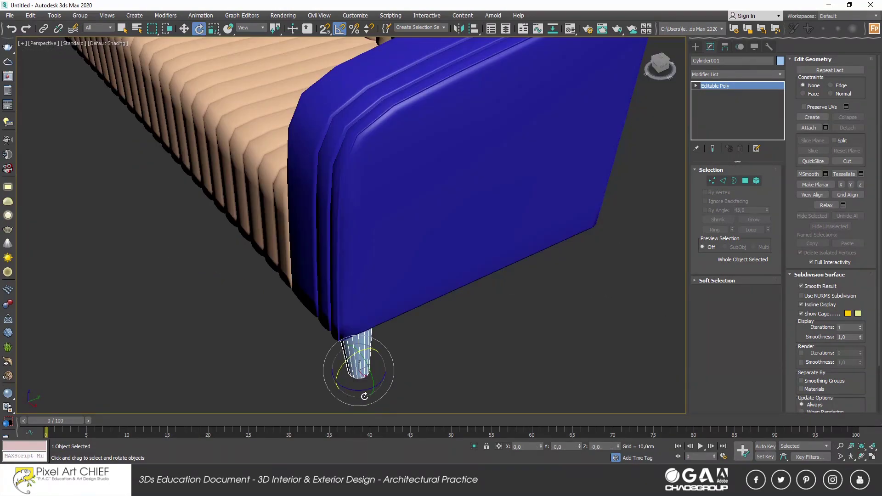
{"action": "mouse_move", "coordinate": [347, 393]}
{"action": "middle_mouse_down", "text": "alt"}
{"action": "mouse_move", "coordinate": [371, 373]}
{"action": "mouse_move", "coordinate": [363, 403]}
{"action": "mouse_move", "coordinate": [365, 370]}
{"action": "middle_mouse_up", "text": "alt"}
Instance-clone the leg and mirror legs on Y to fill all four armrest corners
{"action": "key", "text": "w"}
{"action": "key", "text": "r"}
{"action": "key", "text": "w"}
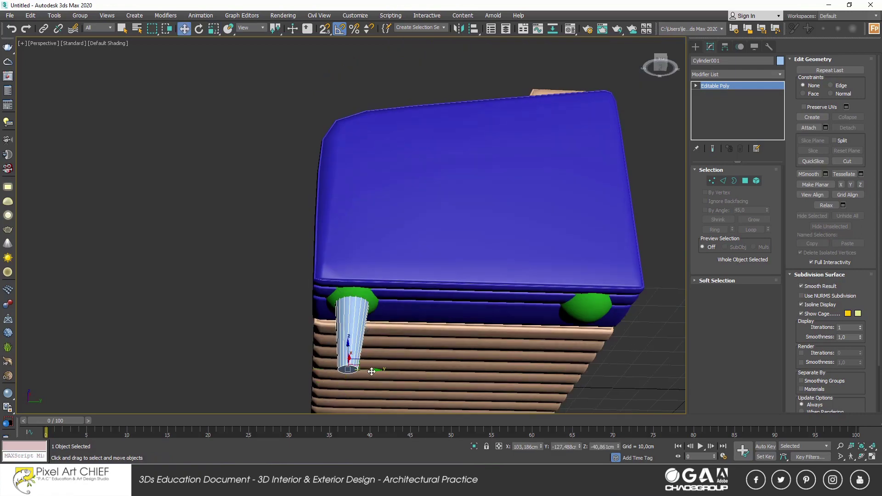
{"action": "left_click_drag", "start_coordinate": [366, 369], "coordinate": [606, 370], "text": "shift"}
{"action": "left_click", "coordinate": [449, 276]}
{"action": "left_click", "coordinate": [458, 29]}
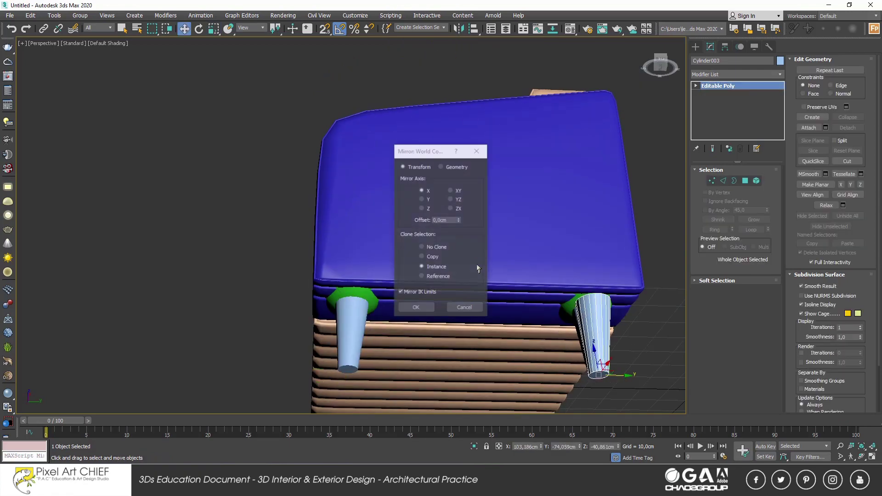
{"action": "left_click", "coordinate": [422, 199]}
{"action": "left_click", "coordinate": [416, 307]}
{"action": "mouse_move", "coordinate": [415, 307]}
{"action": "middle_mouse_down", "text": "alt"}
{"action": "mouse_move", "coordinate": [598, 363]}
{"action": "mouse_move", "coordinate": [613, 351]}
{"action": "mouse_move", "coordinate": [505, 321]}
{"action": "middle_mouse_up", "text": "alt"}
{"action": "left_click_drag", "start_coordinate": [262, 317], "coordinate": [305, 365]}
{"action": "left_click", "coordinate": [416, 308]}
{"action": "mouse_move", "coordinate": [417, 308]}
{"action": "middle_mouse_down", "text": "alt"}
{"action": "mouse_move", "coordinate": [294, 329]}
{"action": "mouse_move", "coordinate": [318, 271]}
{"action": "middle_mouse_up", "text": "alt"}
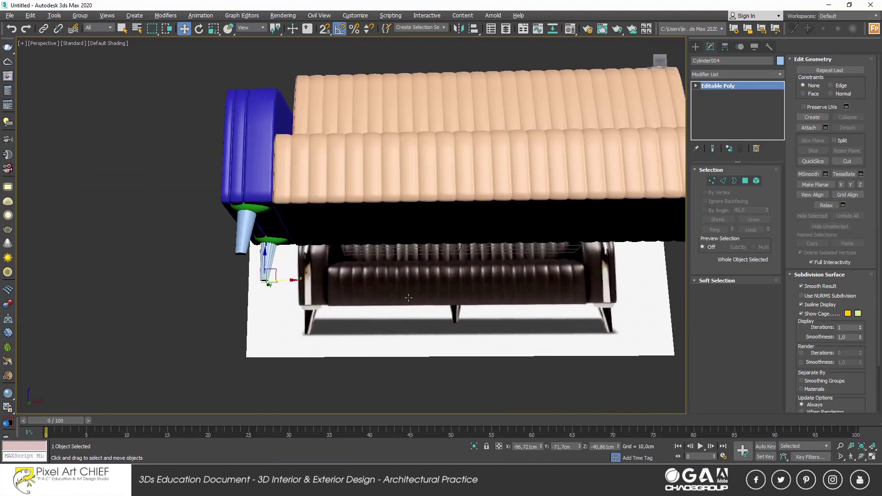
Duplicate a leg in place as an extra leg under the middle of the sofa
{"action": "key", "text": "ctrl+v"}
{"action": "key", "text": "Return"}
{"action": "key", "text": "e"}
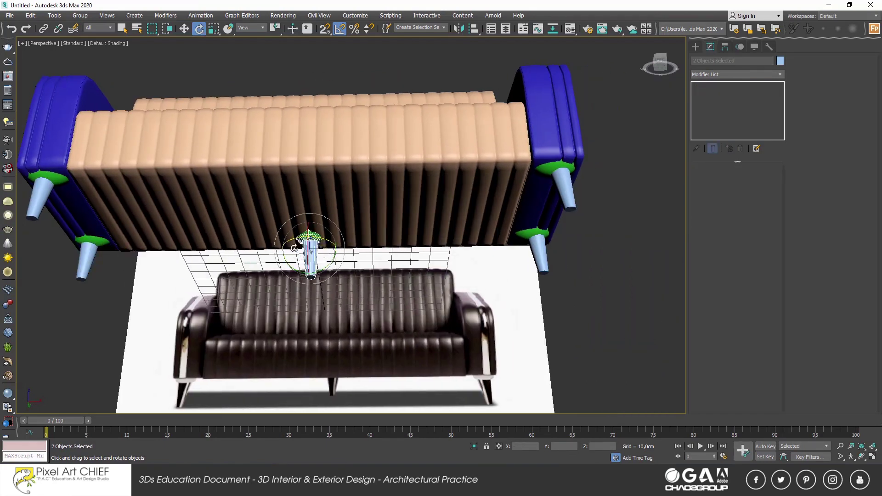
{"action": "key", "text": "z"}
{"action": "key", "text": "f"}
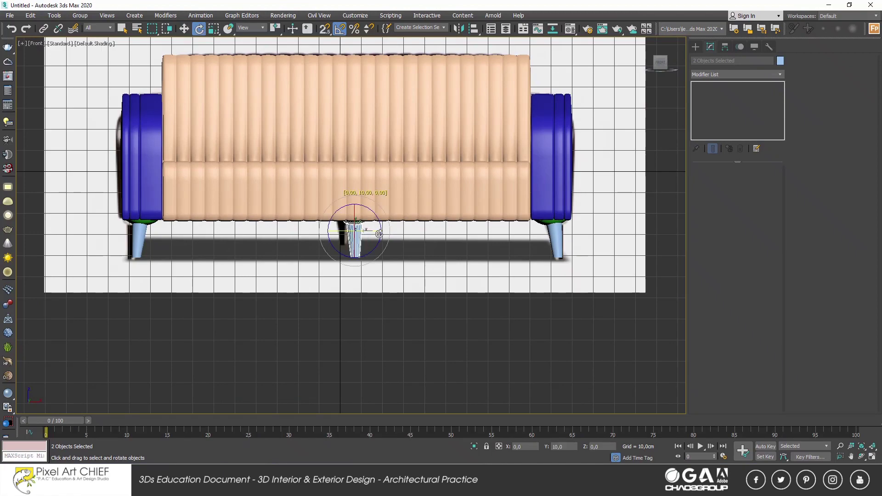
{"action": "key", "text": "p"}
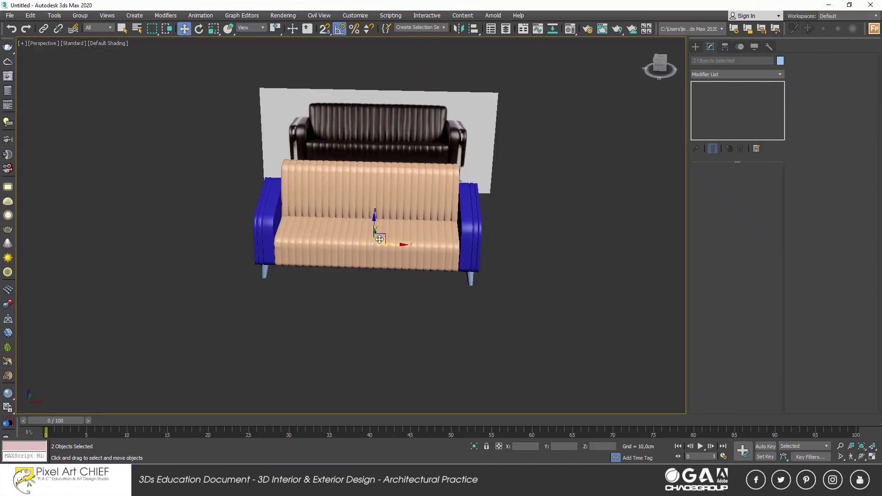
{"action": "middle_click_drag", "start_coordinate": [380, 233], "coordinate": [555, 261], "text": "alt"}
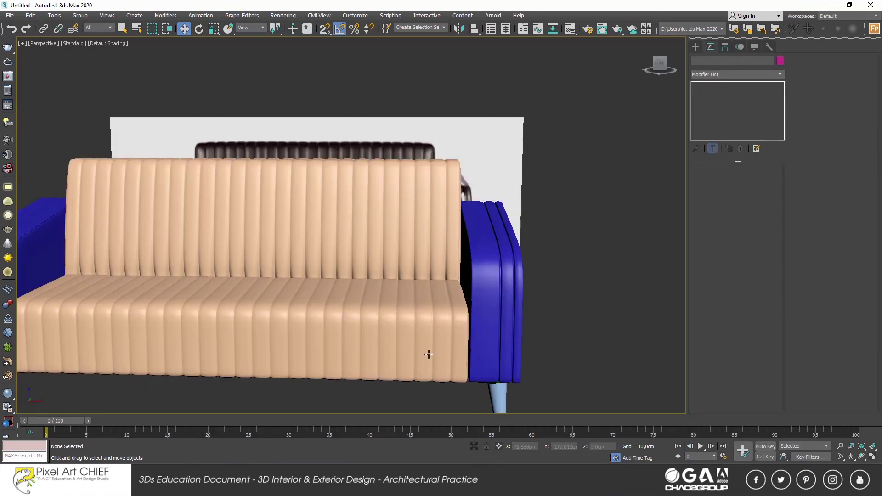
Select both armrests and collapse their TurboSmooth into Editable Poly
{"action": "scroll", "coordinate": [427, 356], "scroll_direction": "down", "scroll_amount": 5}
{"action": "left_click", "coordinate": [184, 276]}
{"action": "left_click", "coordinate": [621, 276], "text": "ctrl"}
{"action": "right_click", "coordinate": [638, 275]}
{"action": "left_click", "coordinate": [744, 386]}
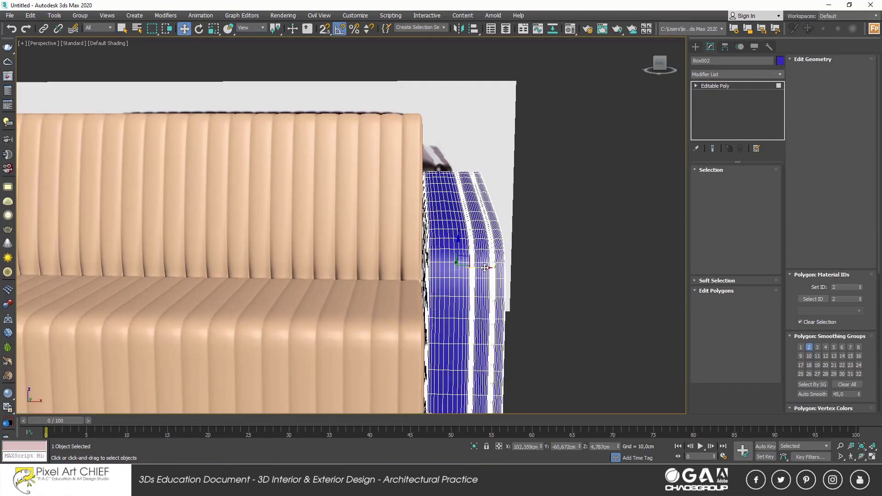
Grow a vertical face loop on the first armrest into a band and detach it as a new object
{"action": "scroll", "coordinate": [486, 267], "scroll_direction": "up", "scroll_amount": 5}
{"action": "left_click", "coordinate": [487, 275], "text": "shift"}
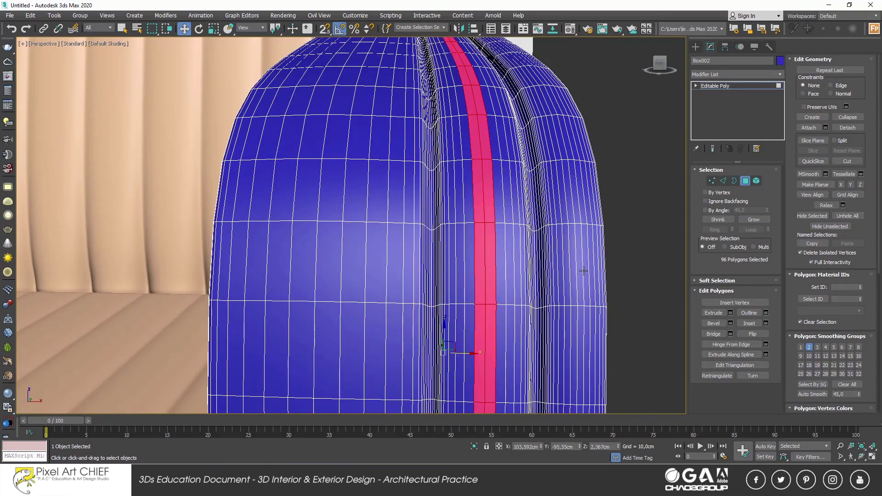
{"action": "left_click", "coordinate": [753, 220]}
{"action": "left_click", "coordinate": [753, 220]}
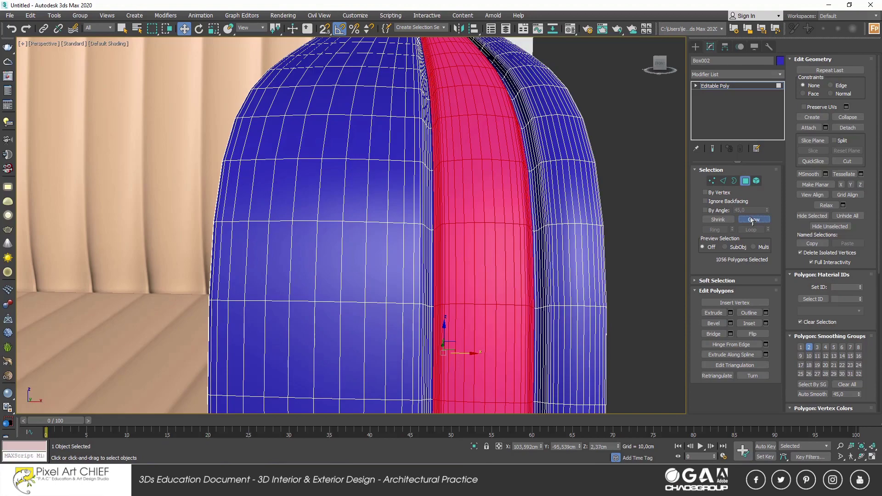
{"action": "middle_click_drag", "start_coordinate": [414, 229], "coordinate": [405, 76], "text": "alt"}
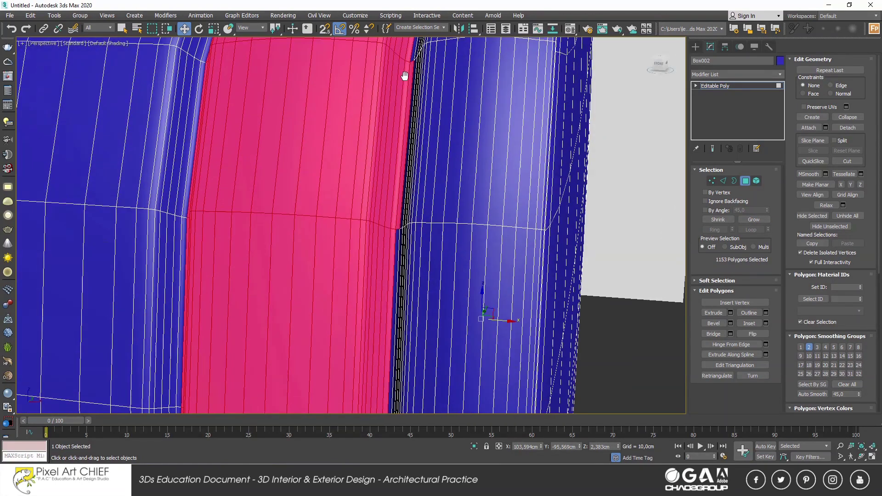
{"action": "left_click", "coordinate": [398, 233], "text": "ctrl"}
{"action": "scroll", "coordinate": [398, 232], "scroll_direction": "down", "scroll_amount": 10}
{"action": "scroll", "coordinate": [411, 246], "scroll_direction": "up", "scroll_amount": 3}
{"action": "left_click", "coordinate": [847, 128]}
{"action": "left_click", "coordinate": [467, 232]}
{"action": "middle_click_drag", "start_coordinate": [467, 231], "coordinate": [201, 265], "text": "alt"}
Select a vertical polygon loop on the second armrest and grow it into a band
{"action": "left_click", "coordinate": [749, 183]}
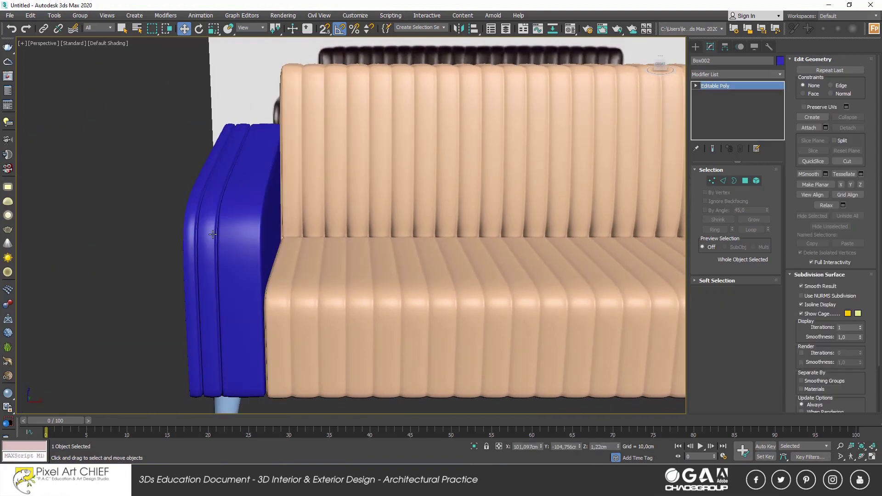
{"action": "left_click", "coordinate": [252, 266]}
{"action": "key", "text": "ctrl+a"}
{"action": "scroll", "coordinate": [366, 224], "scroll_direction": "up", "scroll_amount": 5}
{"action": "scroll", "coordinate": [366, 225], "scroll_direction": "up", "scroll_amount": 3}
{"action": "left_click", "coordinate": [365, 197]}
{"action": "left_click", "coordinate": [364, 216], "text": "shift"}
{"action": "left_click", "coordinate": [754, 220]}
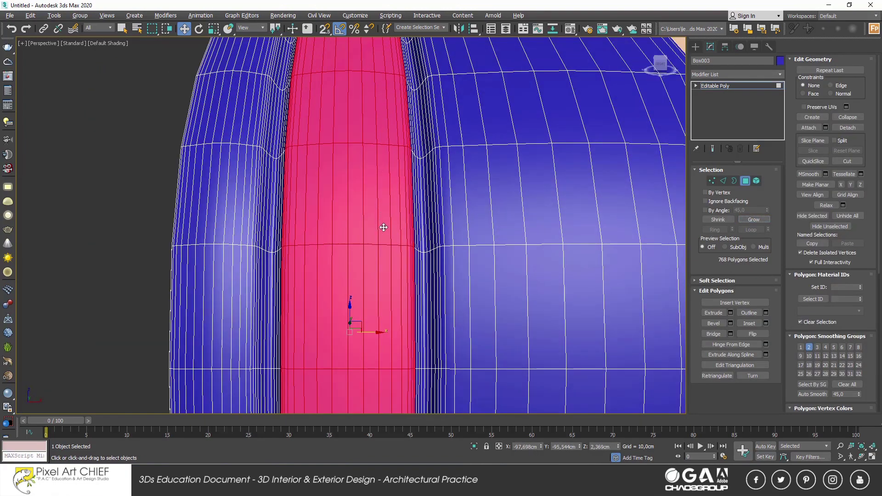
Refine the second armrest's band by growing then shrinking it, exit face mode, and select the seat and back
{"action": "middle_click_drag", "start_coordinate": [384, 226], "coordinate": [498, 238], "text": "alt"}
{"action": "left_click", "coordinate": [754, 221]}
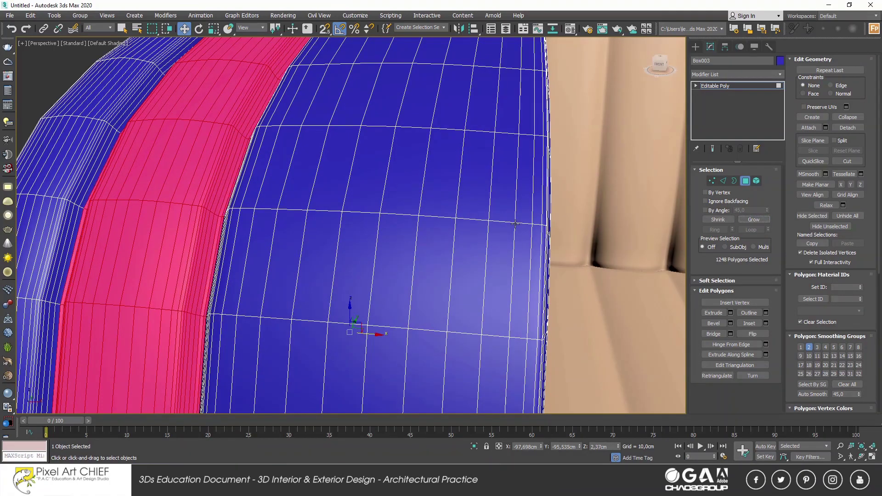
{"action": "middle_click_drag", "start_coordinate": [377, 266], "coordinate": [279, 270], "text": "alt"}
{"action": "key", "text": "ctrl+Page_Down"}
{"action": "middle_click_drag", "start_coordinate": [270, 154], "coordinate": [329, 220], "text": "alt"}
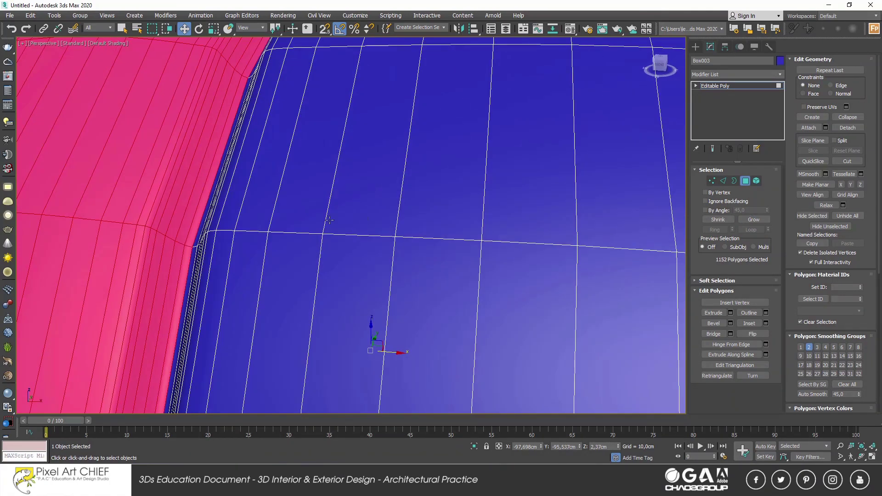
{"action": "middle_click_drag", "start_coordinate": [196, 242], "coordinate": [231, 281], "text": "alt"}
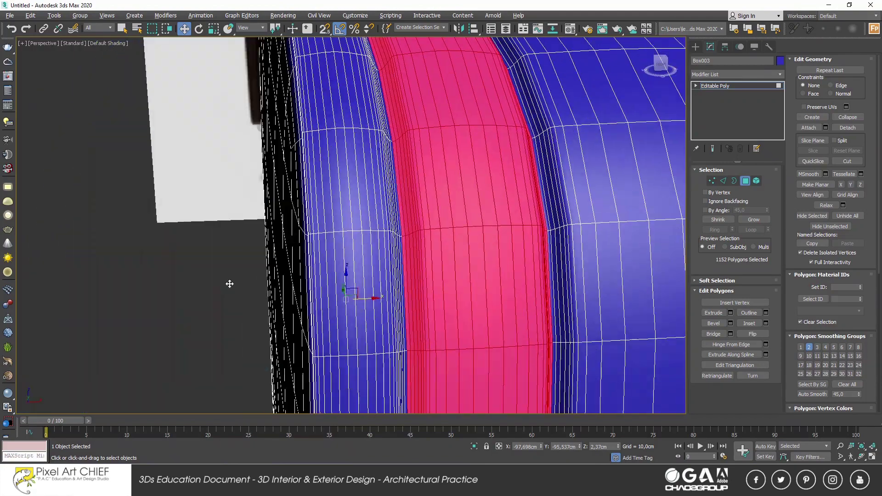
{"action": "scroll", "coordinate": [443, 149], "scroll_direction": "down", "scroll_amount": 5}
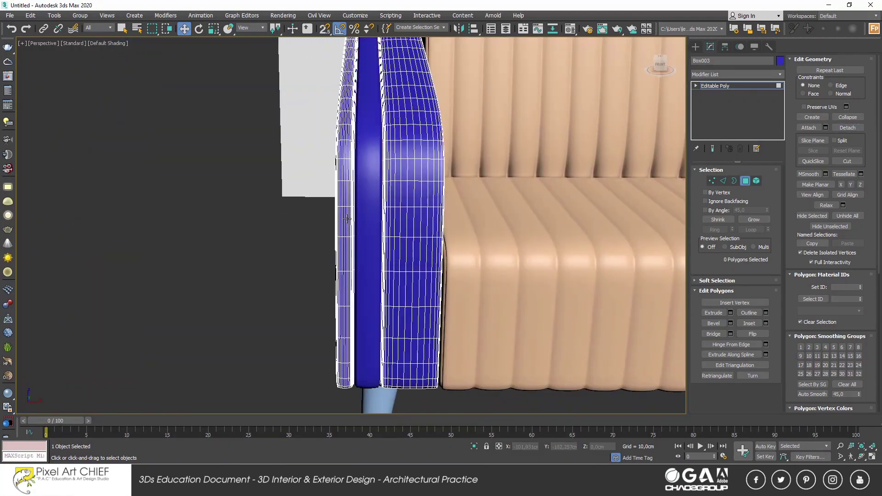
{"action": "scroll", "coordinate": [630, 150], "scroll_direction": "down", "scroll_amount": 5}
{"action": "scroll", "coordinate": [491, 261], "scroll_direction": "up", "scroll_amount": 2}
{"action": "key", "text": "4"}
{"action": "middle_click_drag", "start_coordinate": [491, 261], "coordinate": [562, 265]}
{"action": "left_click", "coordinate": [336, 275]}
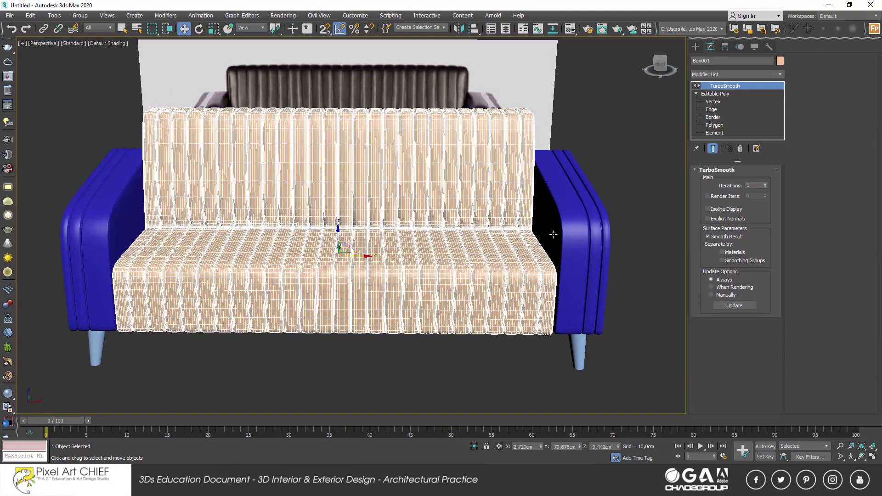
Add both armrests to the selection and give the selected parts a black object colour
{"action": "left_click", "coordinate": [570, 230], "text": "ctrl"}
{"action": "left_click", "coordinate": [107, 213], "text": "ctrl"}
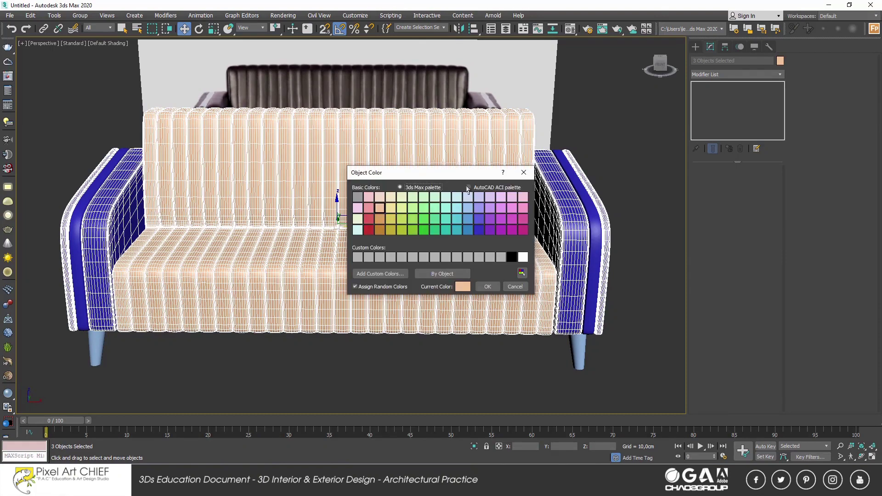
{"action": "left_click", "coordinate": [512, 257]}
{"action": "left_click", "coordinate": [488, 286]}
{"action": "left_click", "coordinate": [522, 344]}
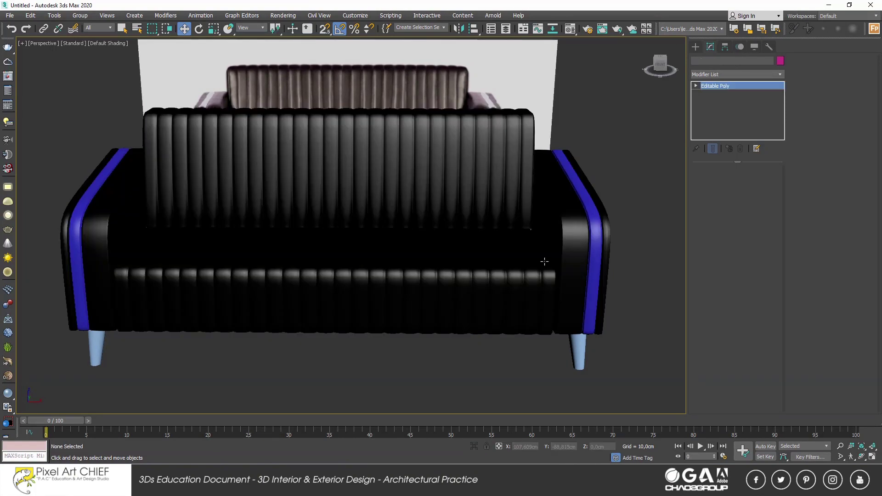
Apply a custom dark grey (10,10,10) object colour to the sofa body
{"action": "left_click", "coordinate": [110, 219], "text": "ctrl"}
{"action": "left_click", "coordinate": [779, 60]}
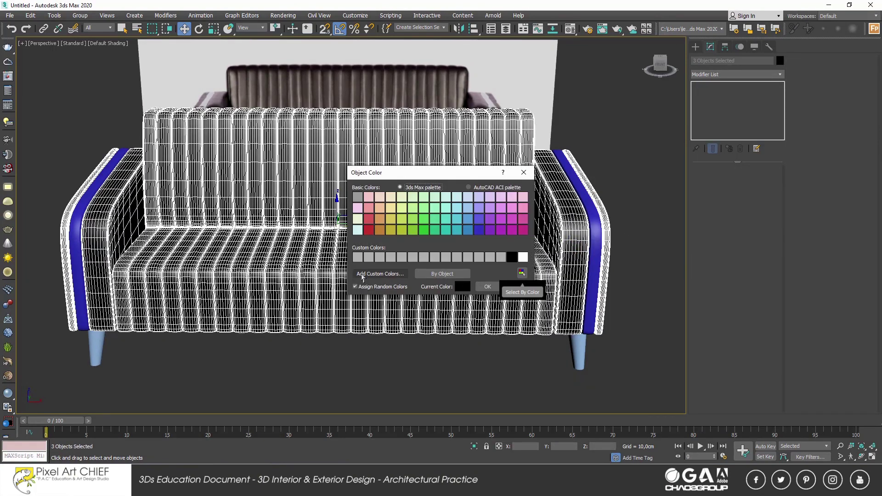
{"action": "left_click", "coordinate": [381, 274]}
{"action": "left_click_drag", "start_coordinate": [439, 130], "coordinate": [444, 89]}
{"action": "left_click", "coordinate": [487, 286]}
{"action": "left_click", "coordinate": [597, 236]}
Select the legs and leg caps without the armrest bodies and colour them pale cyan
{"action": "left_click", "coordinate": [97, 275], "text": "ctrl"}
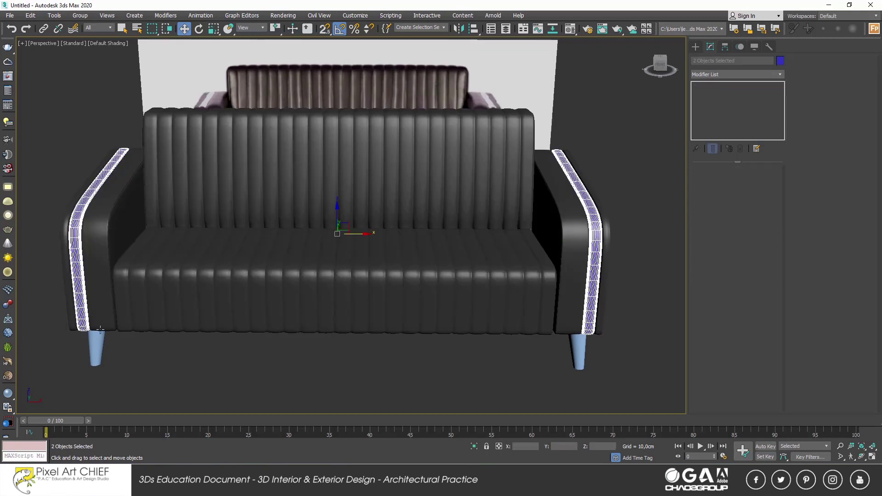
{"action": "left_click", "coordinate": [114, 250], "text": "alt"}
{"action": "left_click", "coordinate": [569, 239], "text": "alt"}
{"action": "middle_click_drag", "start_coordinate": [569, 239], "coordinate": [580, 309], "text": "alt"}
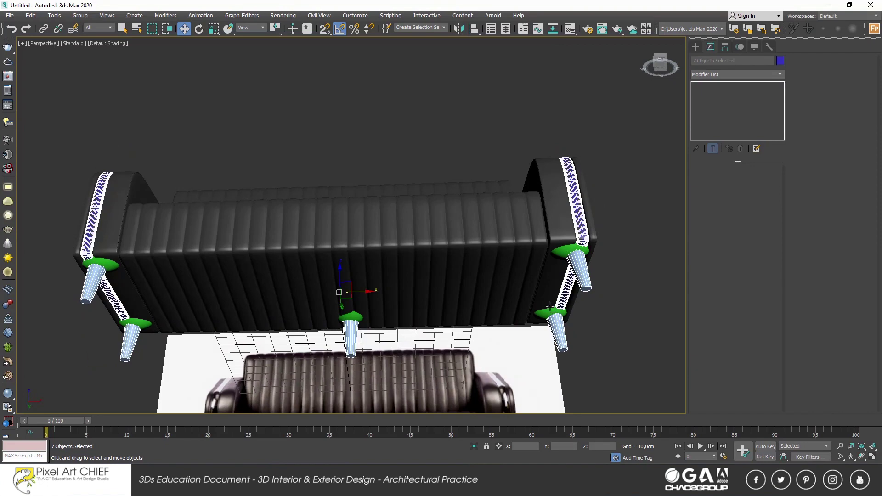
{"action": "left_click", "coordinate": [550, 312], "text": "ctrl"}
{"action": "left_click", "coordinate": [571, 251], "text": "ctrl"}
{"action": "left_click", "coordinate": [351, 317], "text": "ctrl"}
{"action": "left_click", "coordinate": [780, 60]}
{"action": "left_click", "coordinate": [359, 233]}
{"action": "left_click", "coordinate": [487, 287]}
Apply the accent colour to the selected parts and clear the selection
{"action": "middle_click_drag", "start_coordinate": [487, 287], "coordinate": [722, 135], "text": "alt"}
{"action": "left_click", "coordinate": [780, 60]}
{"action": "left_click", "coordinate": [413, 243]}
{"action": "left_click", "coordinate": [488, 290]}
{"action": "left_click", "coordinate": [464, 364]}
{"action": "mouse_move", "coordinate": [464, 364]}
{"action": "middle_mouse_down", "text": "alt"}
{"action": "mouse_move", "coordinate": [493, 279]}
{"action": "mouse_move", "coordinate": [464, 275]}
{"action": "mouse_move", "coordinate": [451, 253]}
{"action": "mouse_move", "coordinate": [434, 270]}
{"action": "middle_mouse_up", "text": "alt"}
Select every object in the scene and give them all the same accent object colour
{"action": "left_click", "coordinate": [569, 258]}
{"action": "key", "text": "ctrl+a"}
{"action": "left_click", "coordinate": [781, 61]}
{"action": "left_click", "coordinate": [413, 243]}
{"action": "left_click", "coordinate": [488, 289]}
{"action": "mouse_move", "coordinate": [477, 268]}
{"action": "middle_mouse_down", "text": "alt"}
{"action": "mouse_move", "coordinate": [338, 317]}
{"action": "mouse_move", "coordinate": [415, 299]}
{"action": "mouse_move", "coordinate": [409, 319]}
{"action": "mouse_move", "coordinate": [407, 311]}
{"action": "middle_mouse_up", "text": "alt"}
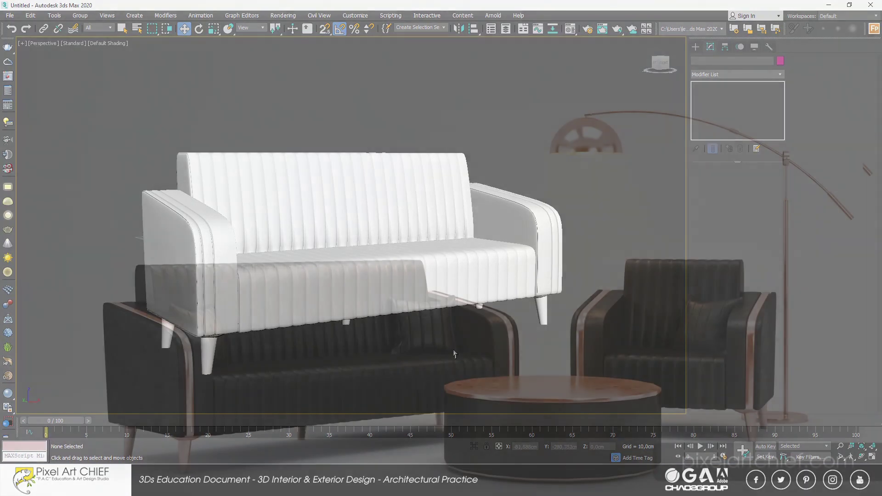